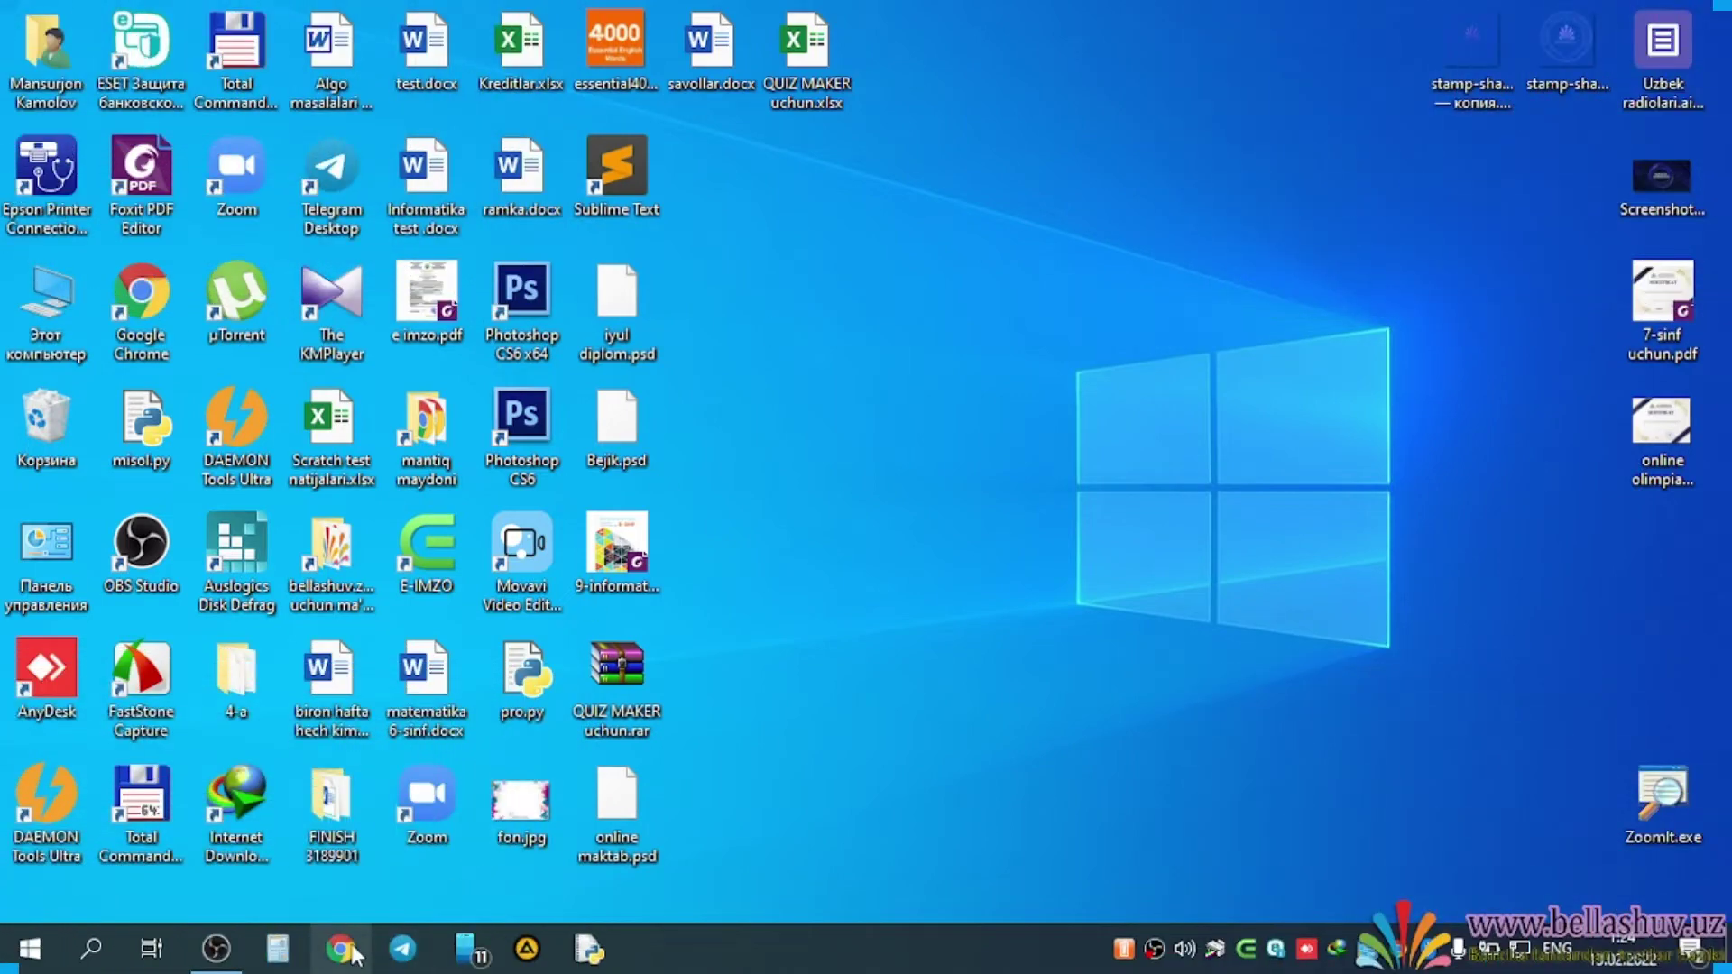
# - Open Google Chrome, replace the old page with a fresh tab and search for "hide folders repack"
pyautogui.click(340, 948)
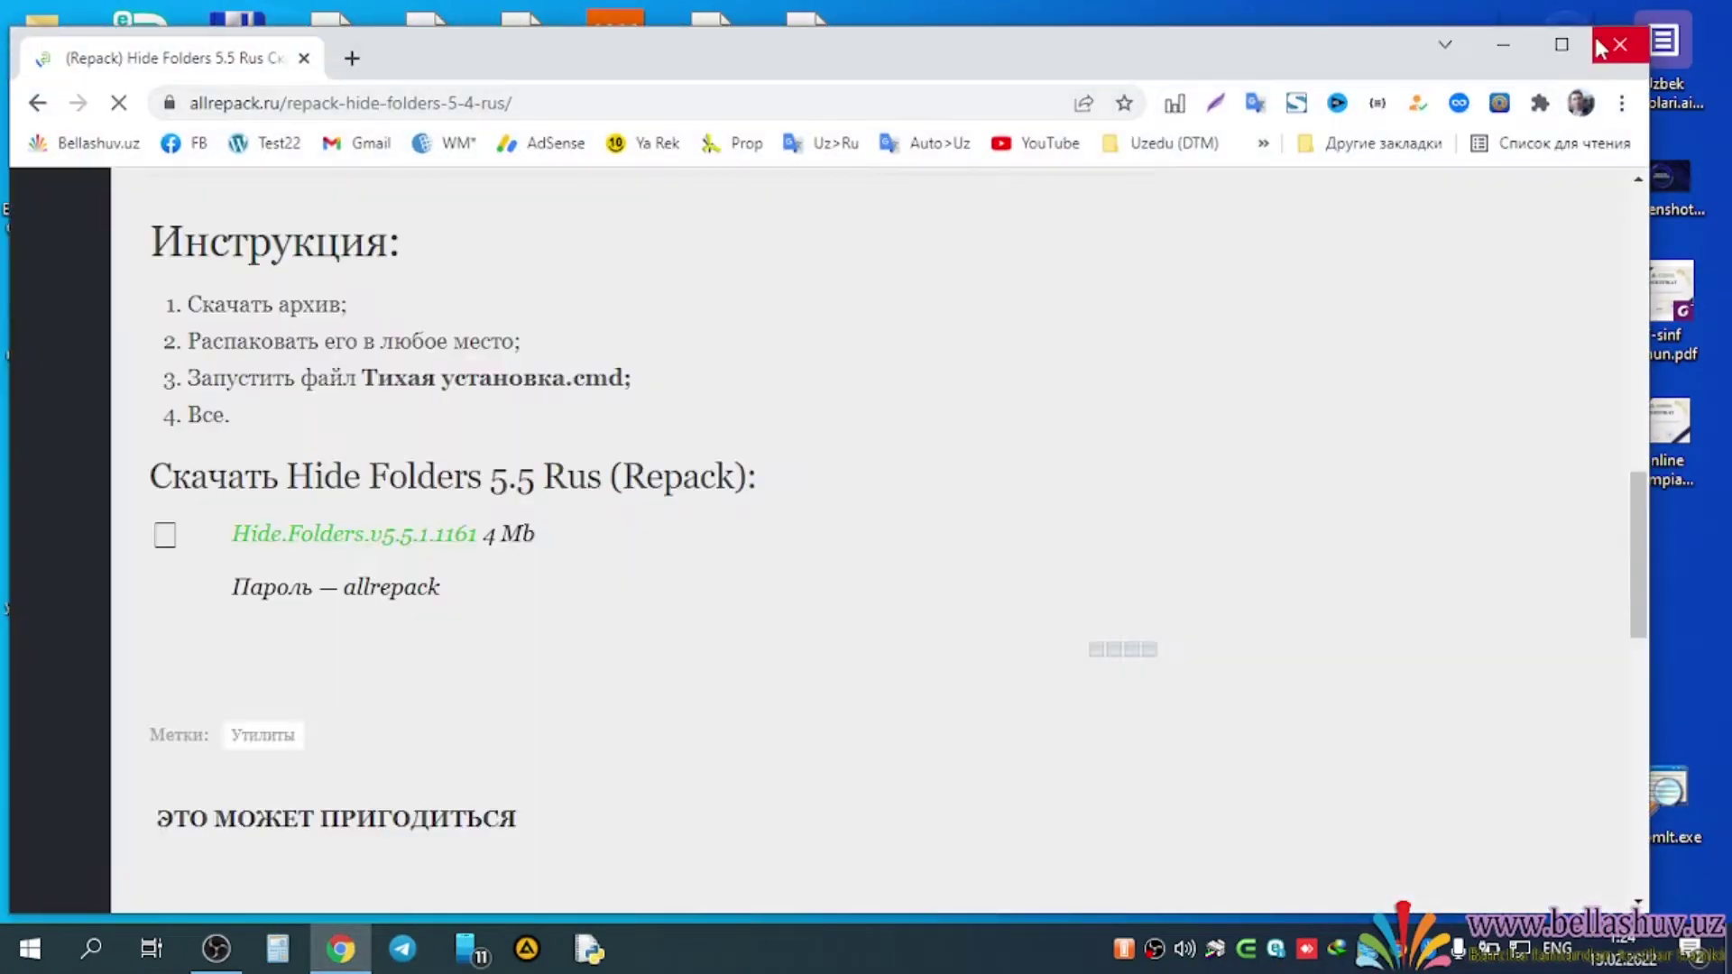
pyautogui.doubleClick(347, 35)
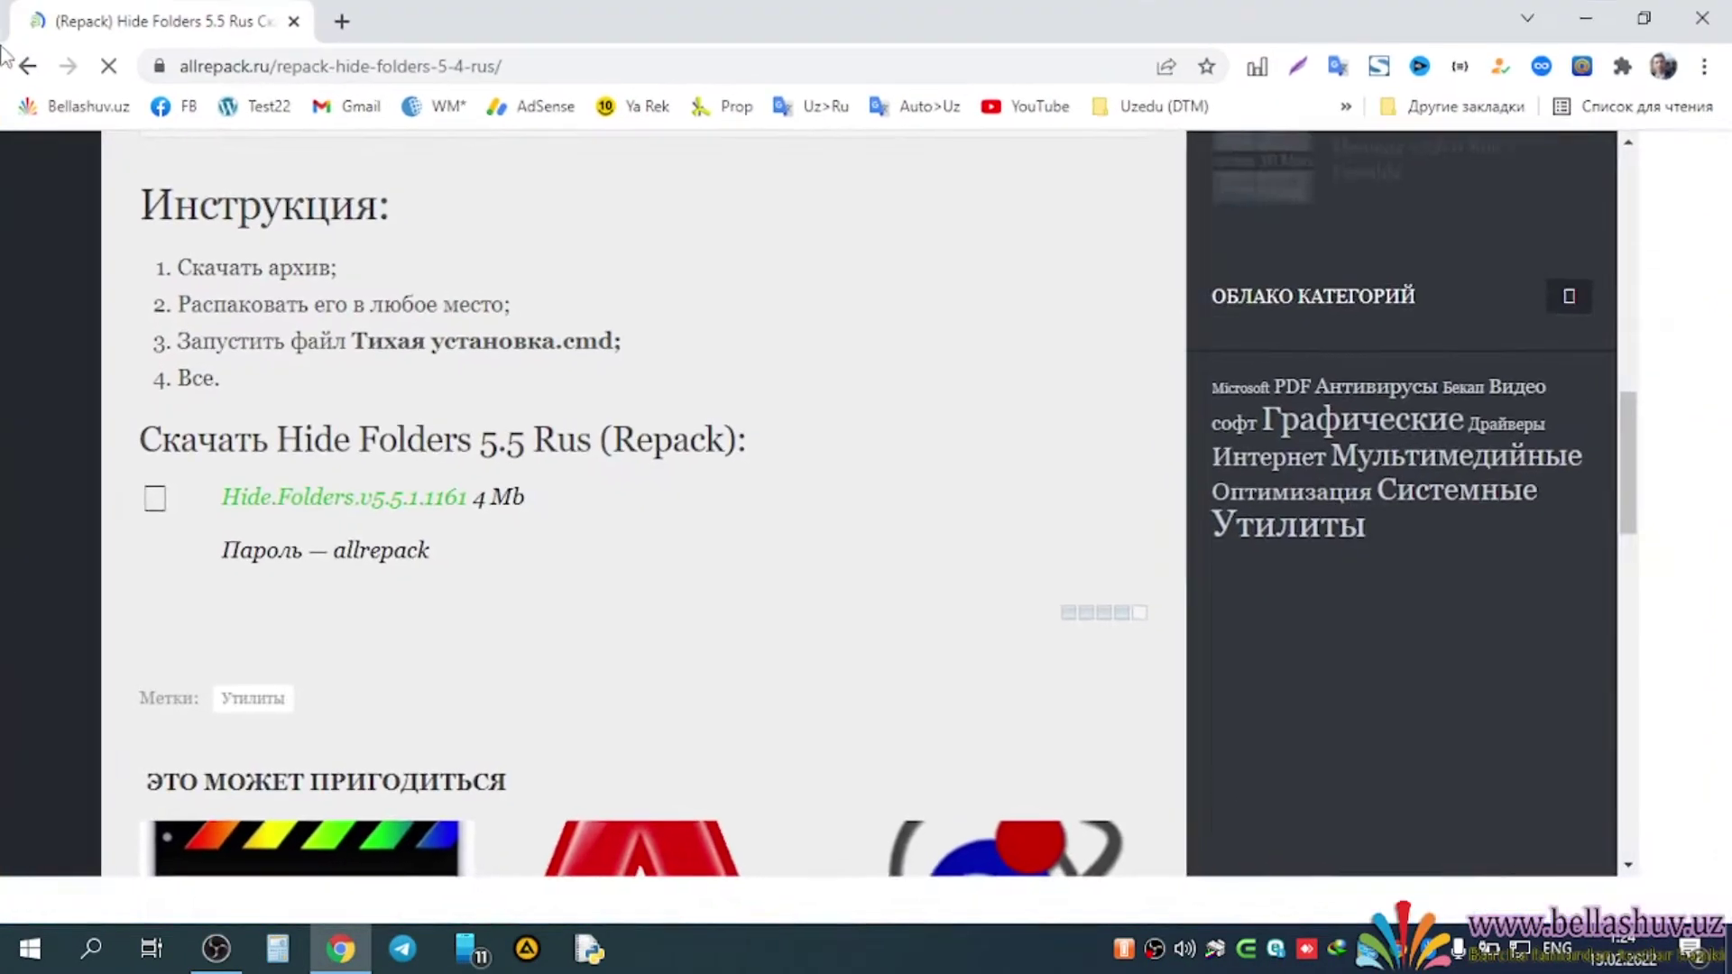
pyautogui.click(343, 23)
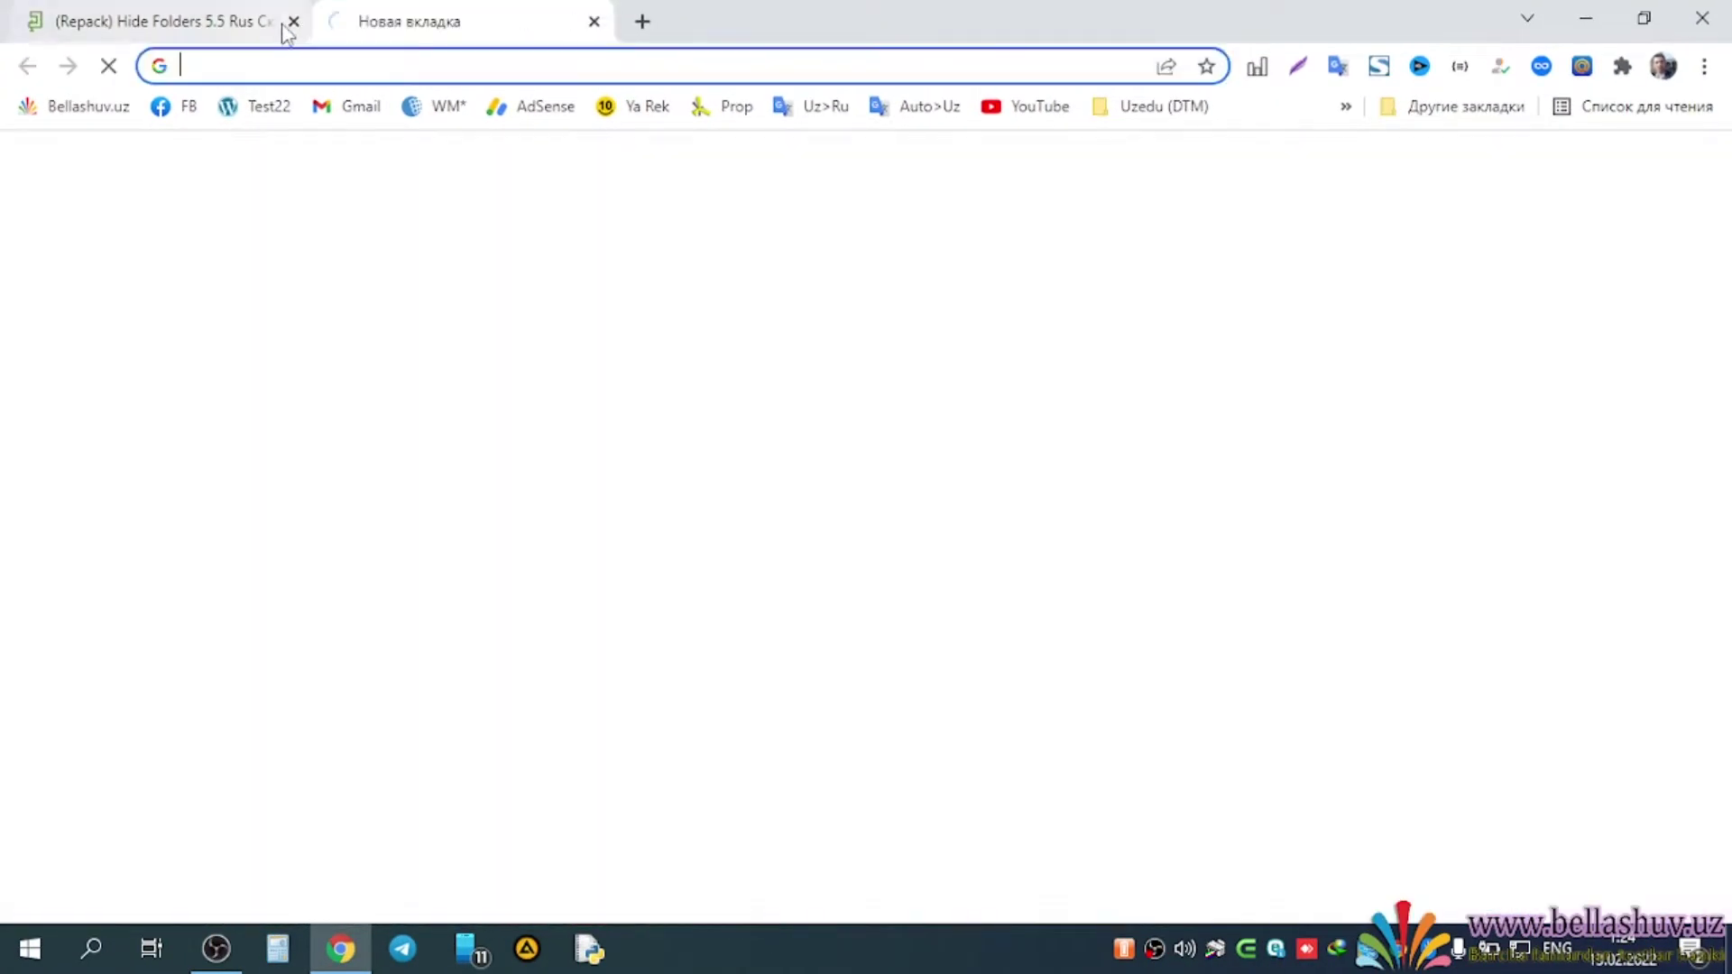
pyautogui.click(305, 68)
pyautogui.write('hide fo')
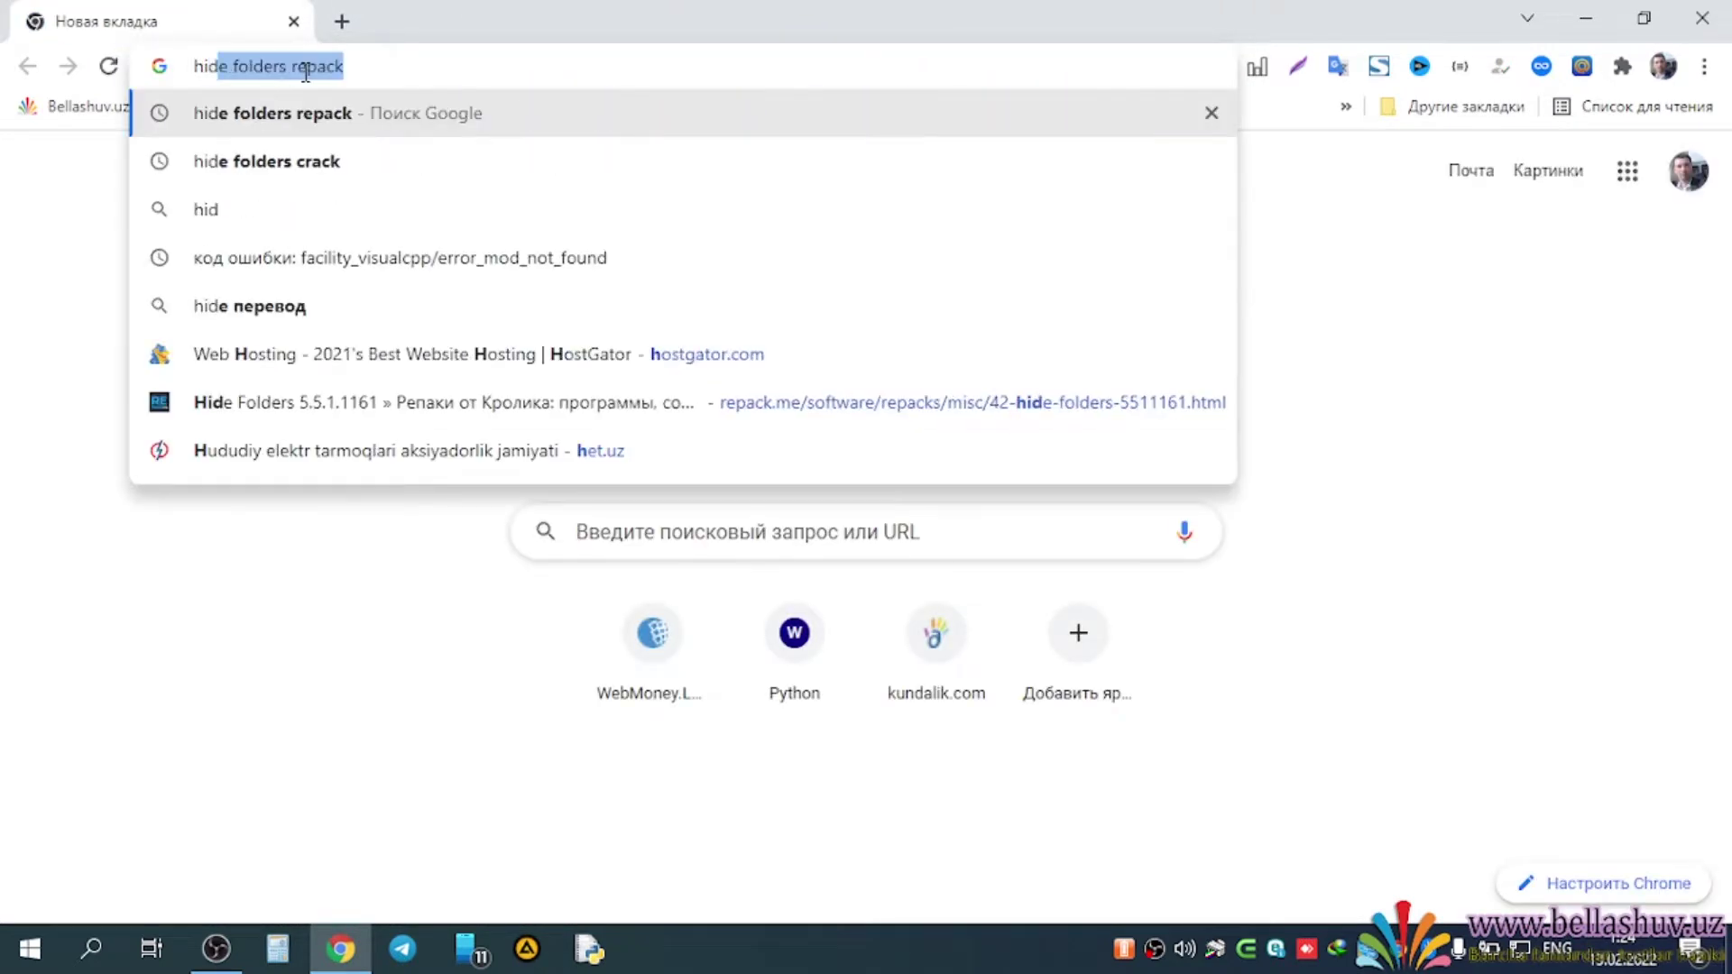
pyautogui.write('l')
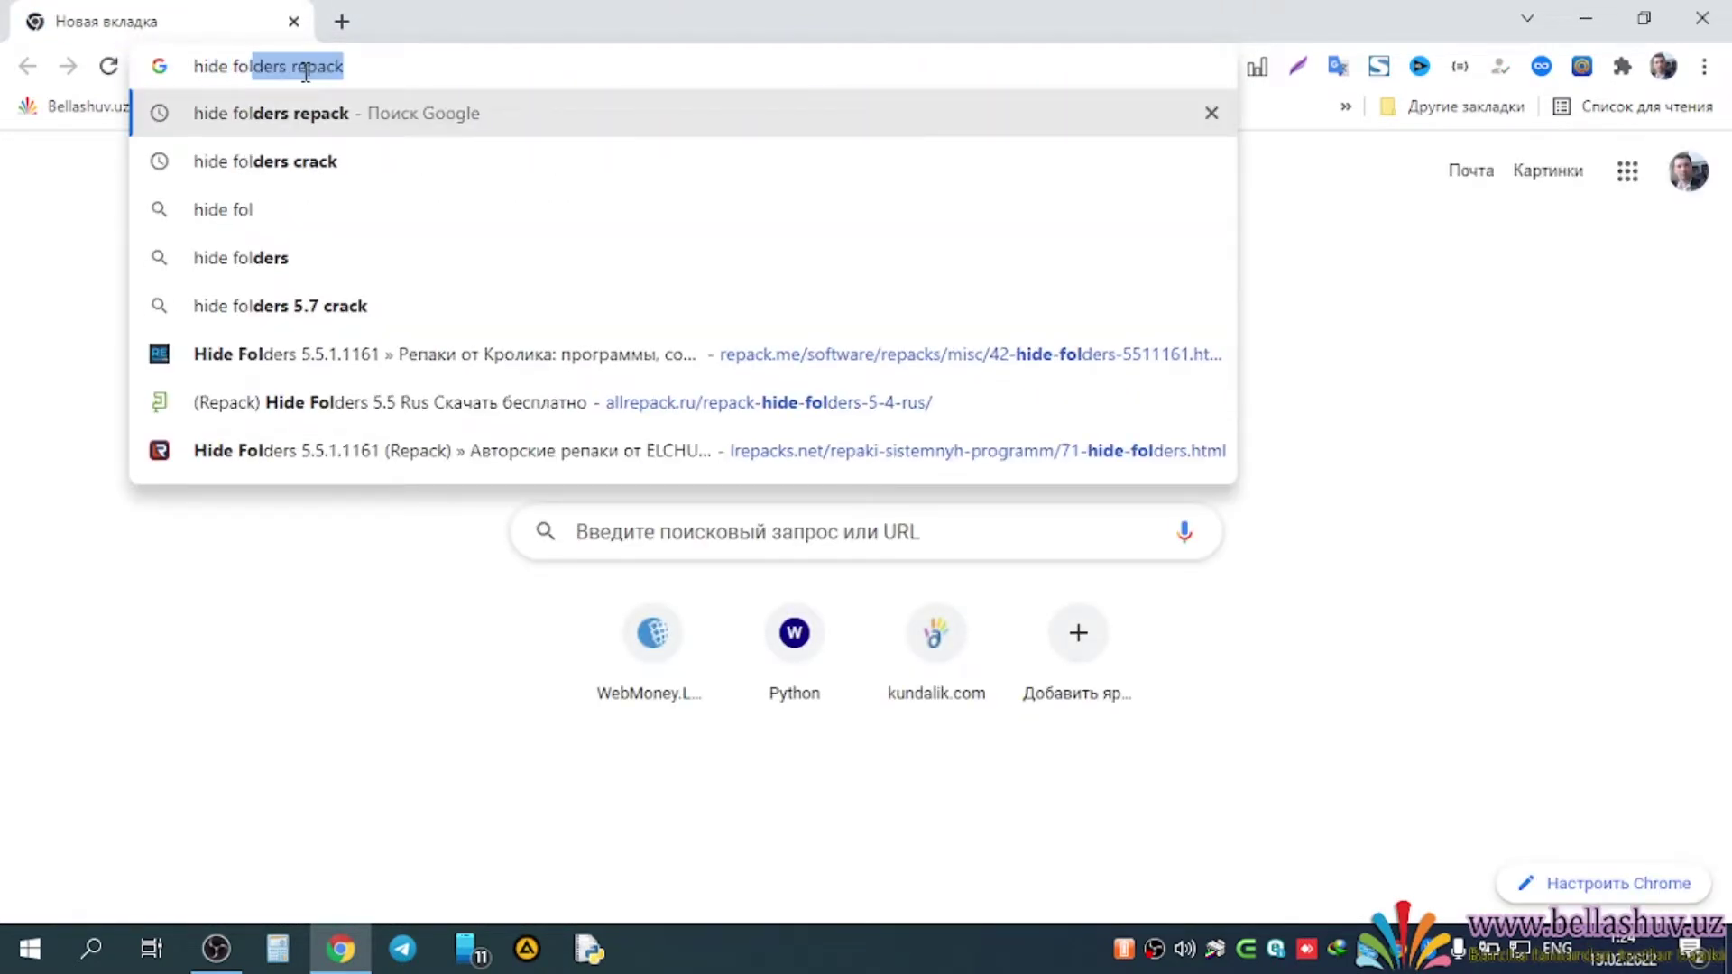
pyautogui.write('ders ')
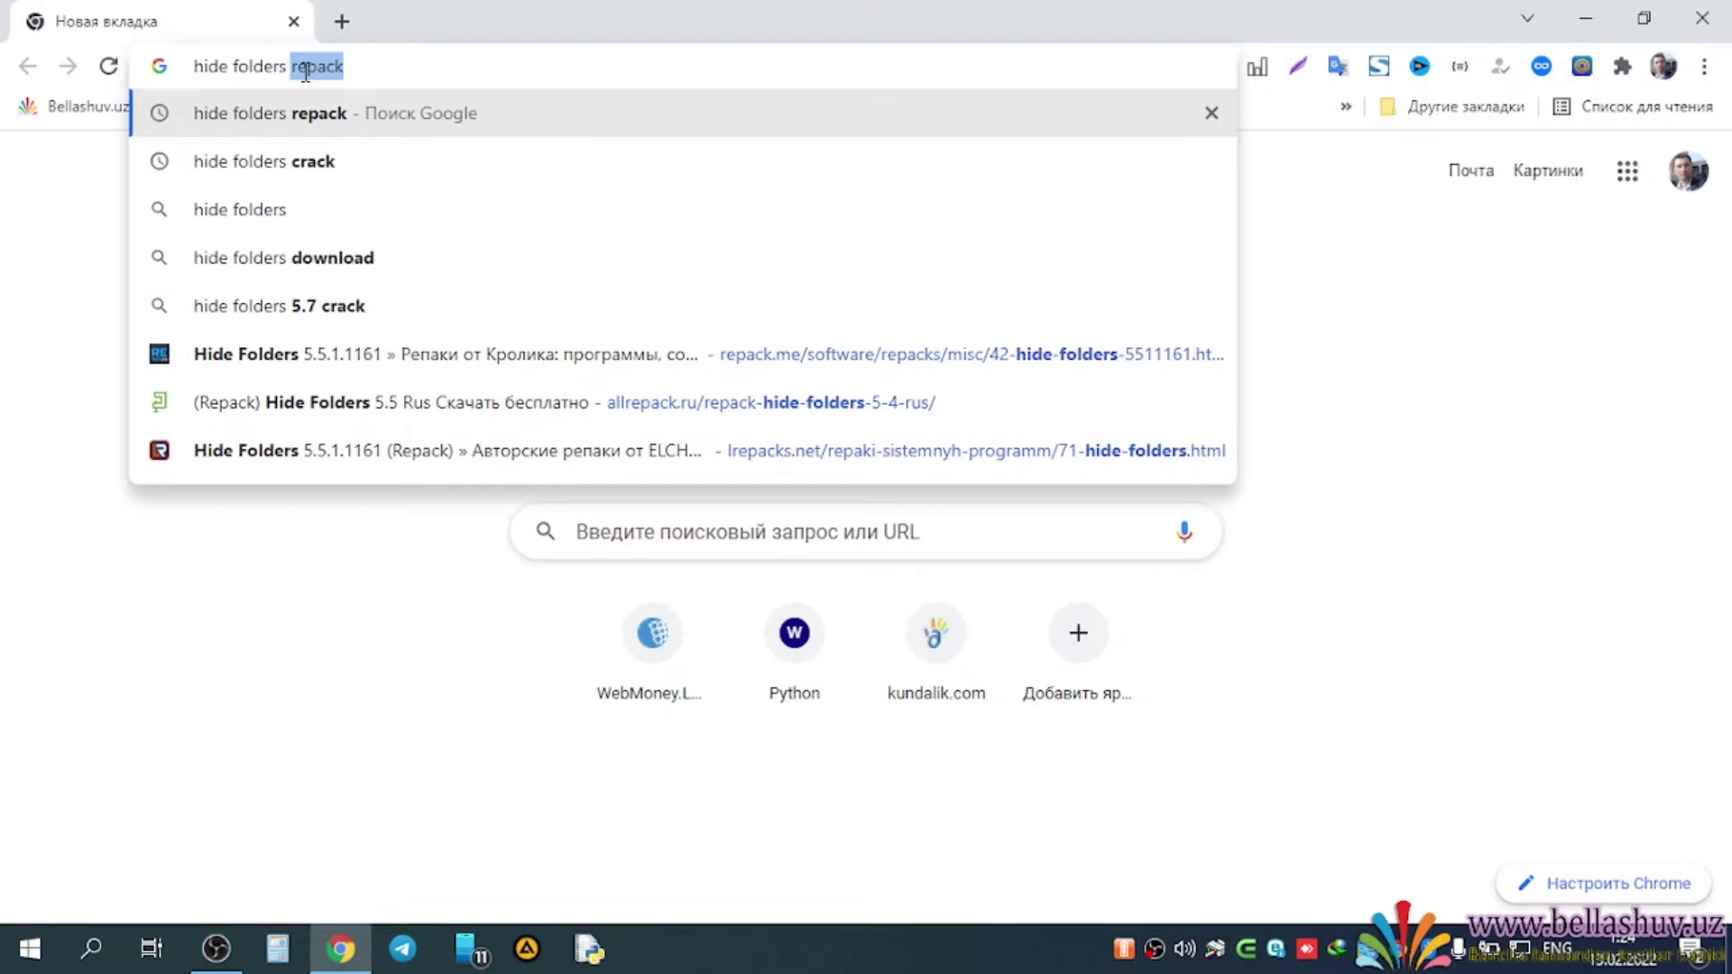
pyautogui.write('reps')
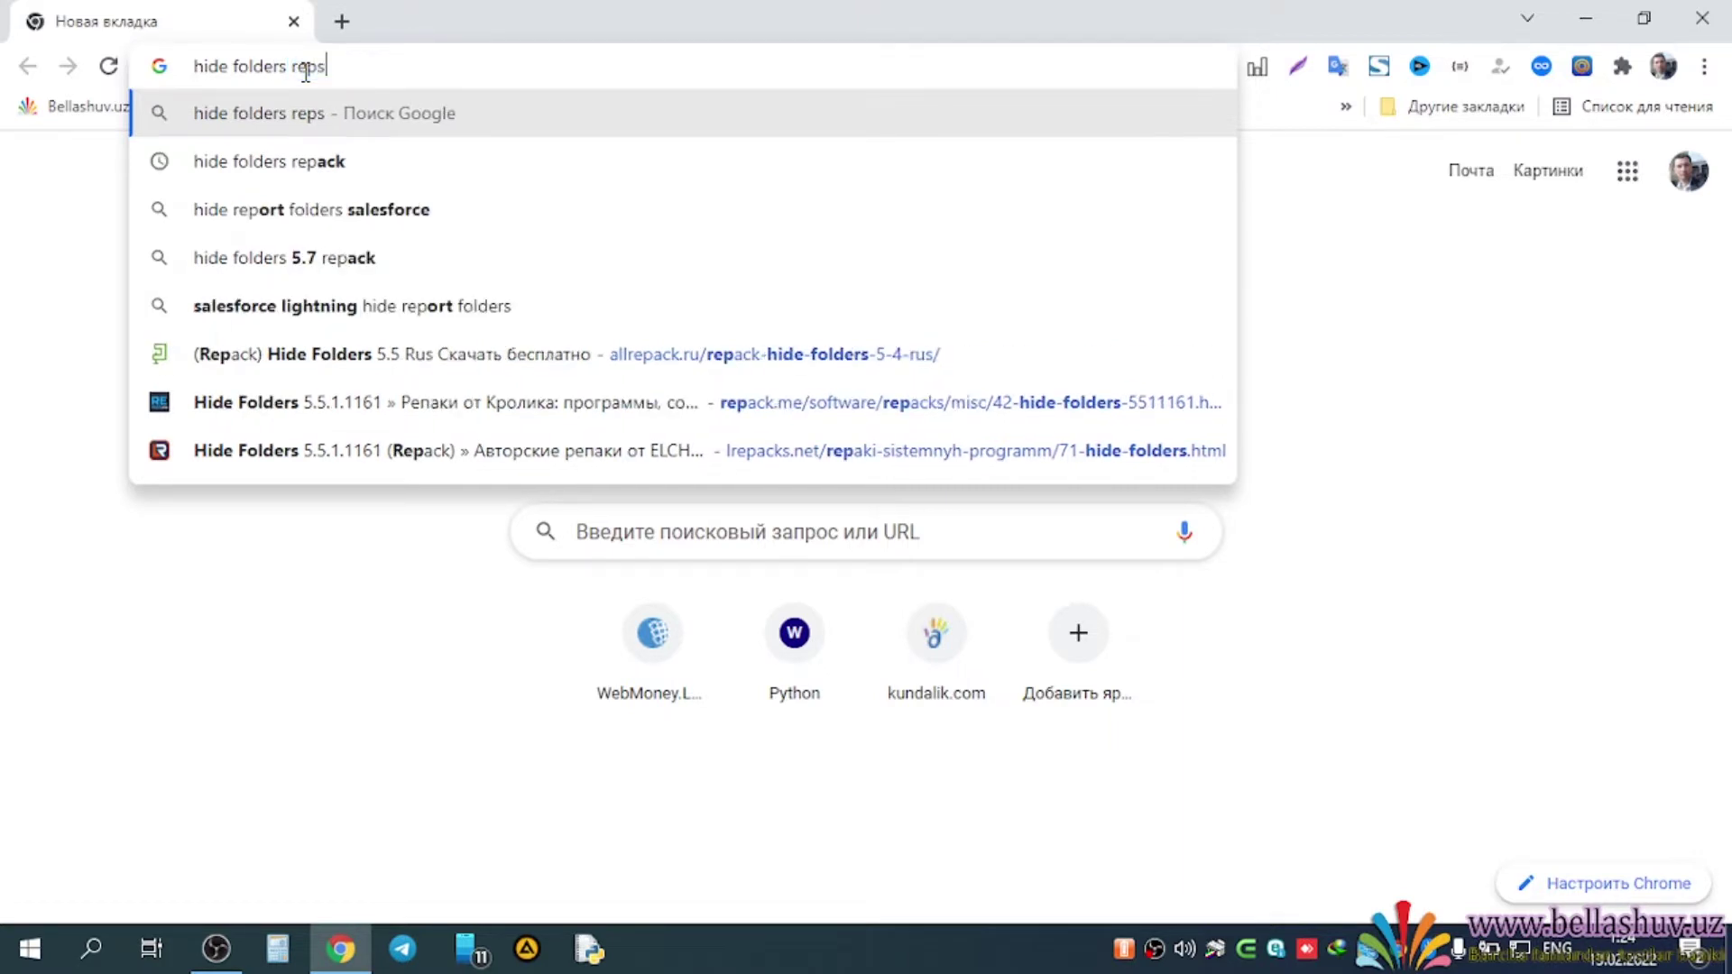
pyautogui.press('BackSpace')
pyautogui.write('ack')
pyautogui.press('Return')
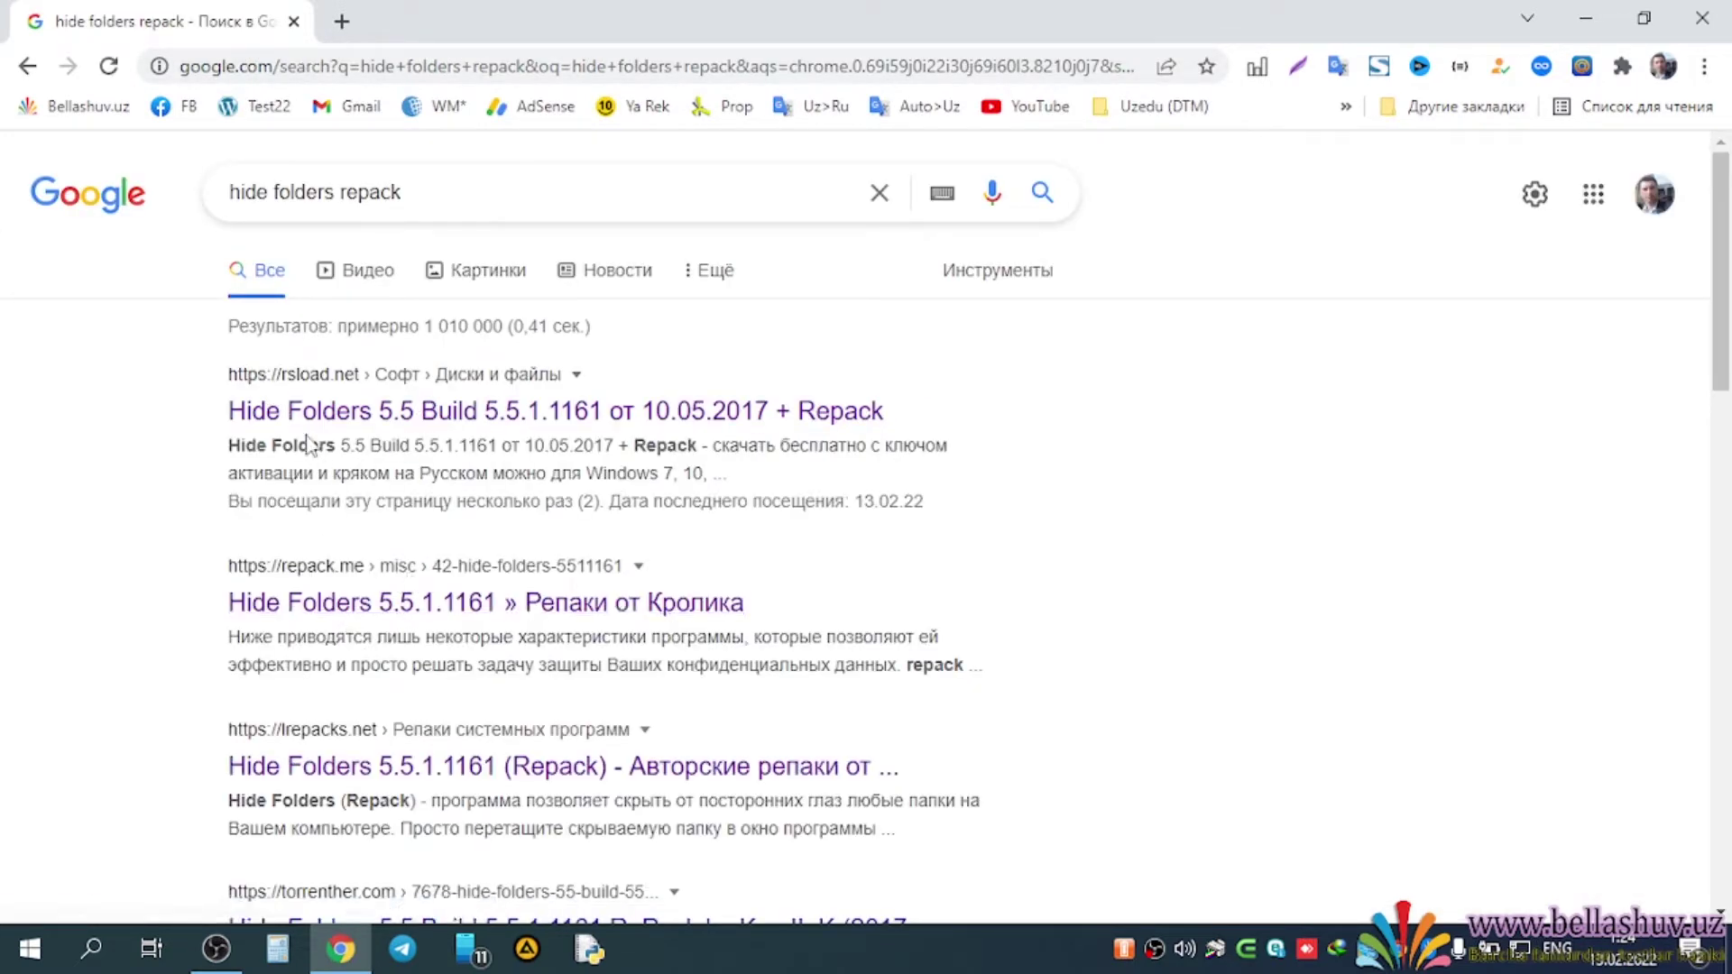
# - Open the allrepack.ru search result for (Repack) Hide Folders 5.5 Rus
pyautogui.scroll(-3, 317, 494)
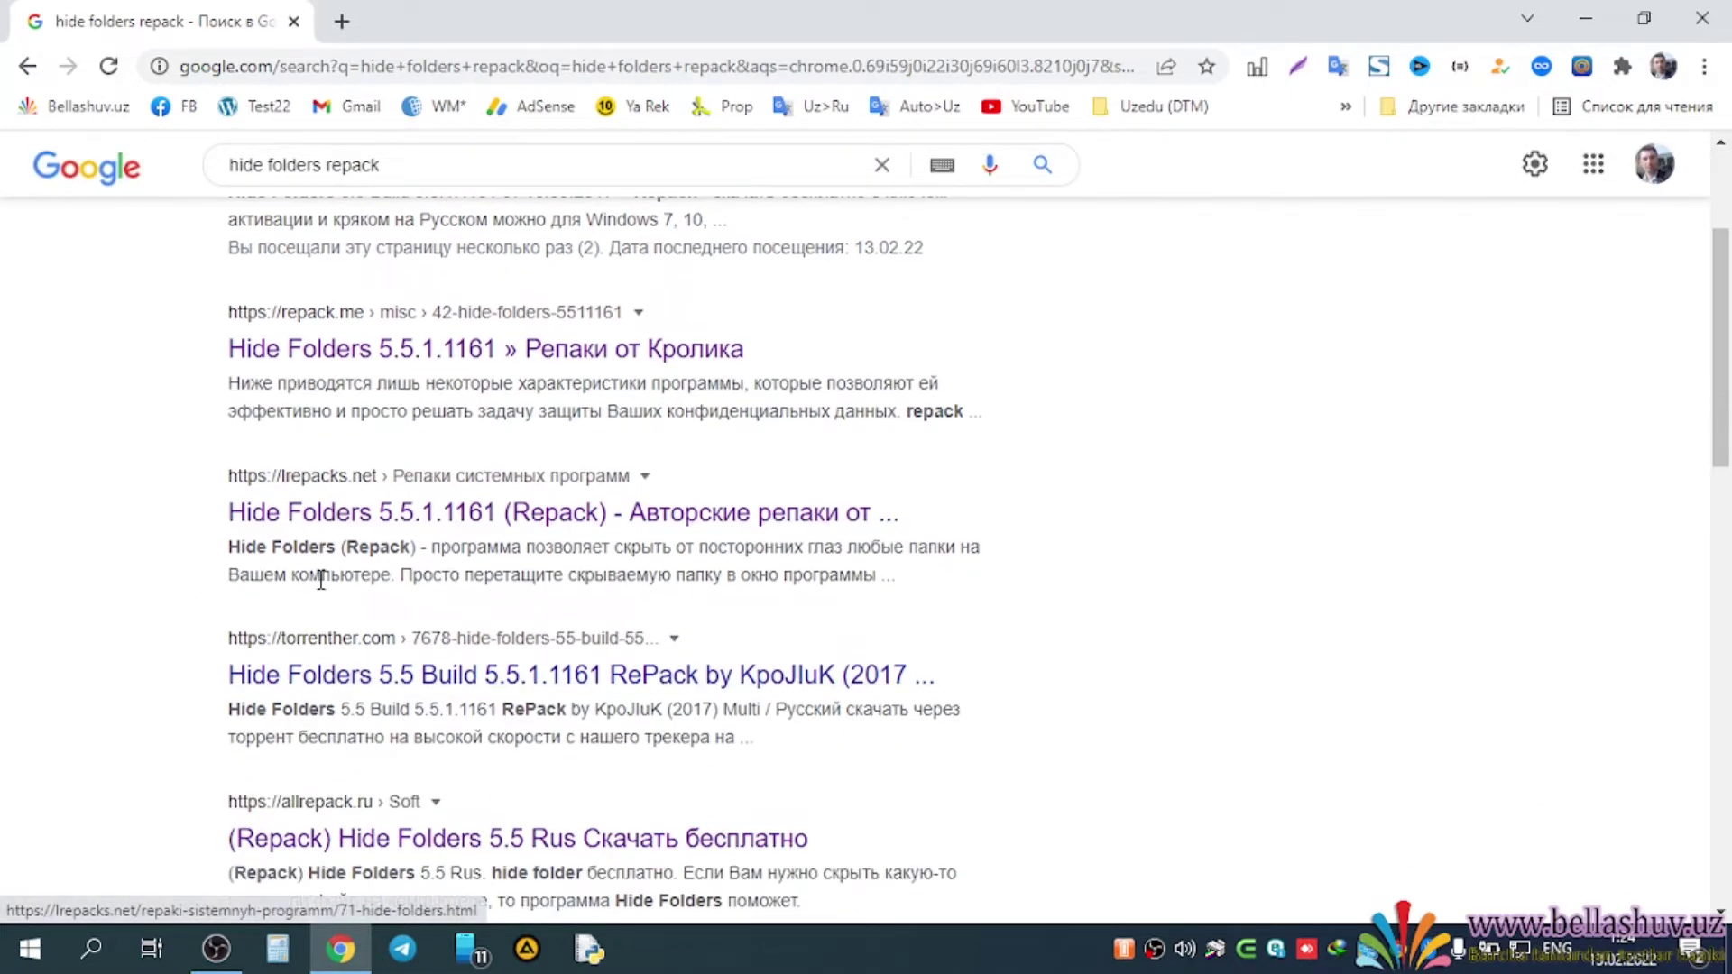
pyautogui.scroll(-1, 318, 577)
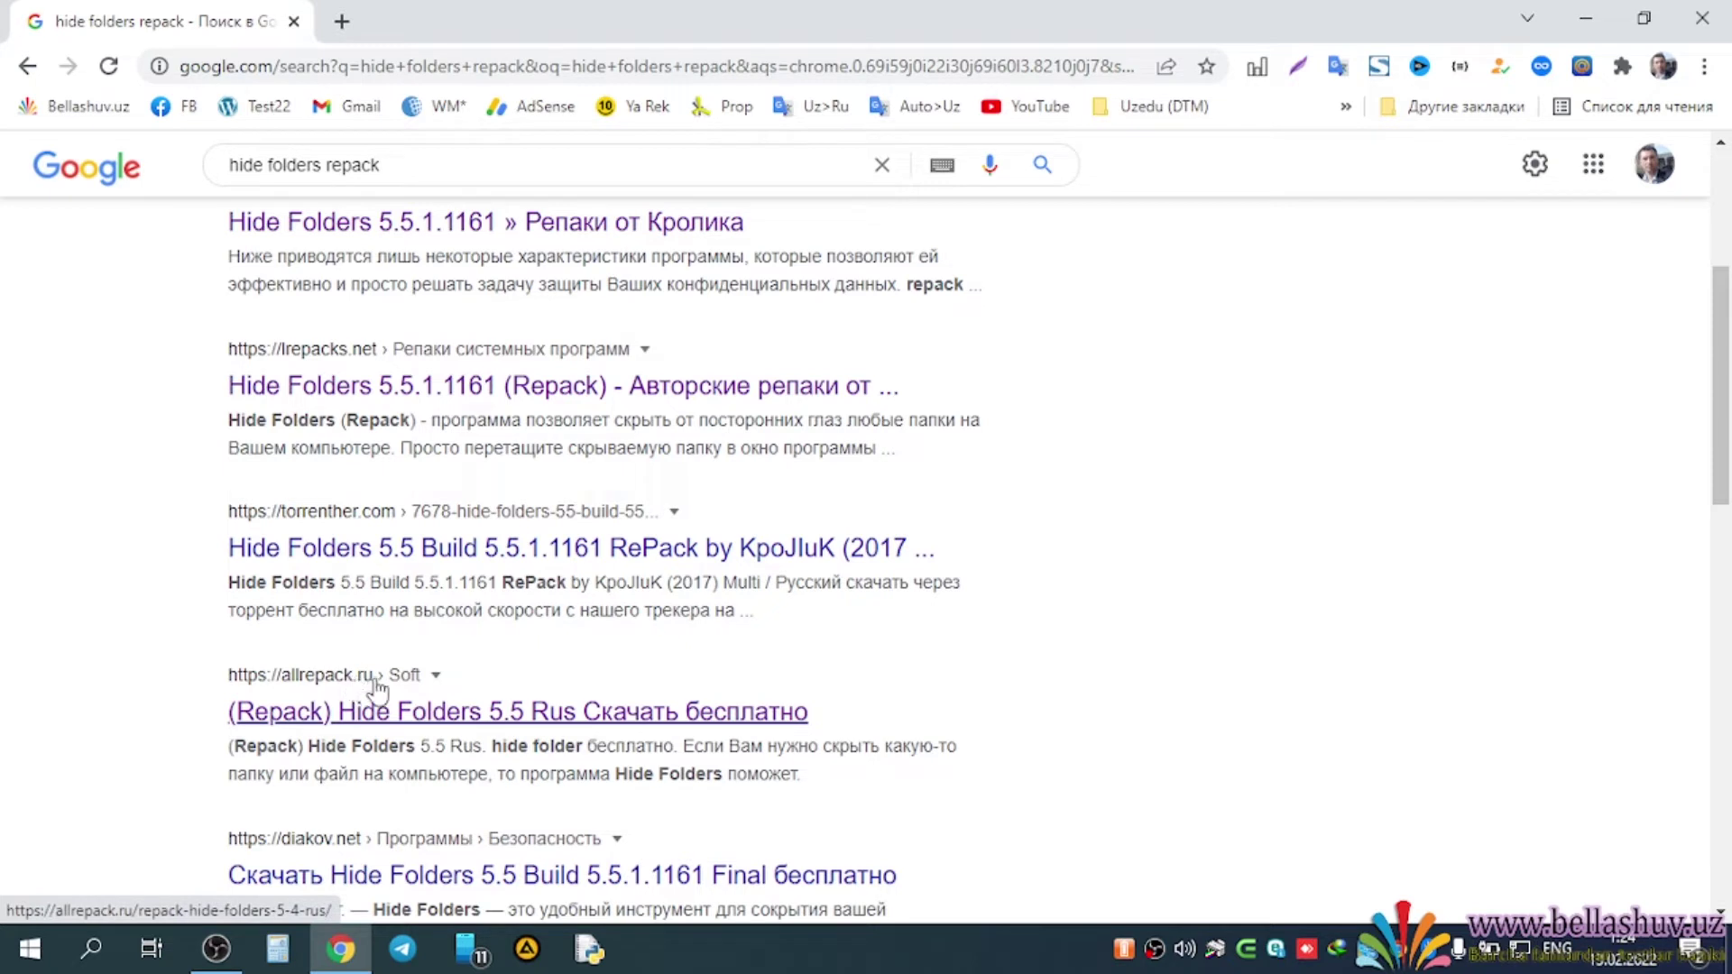
pyautogui.click(511, 719)
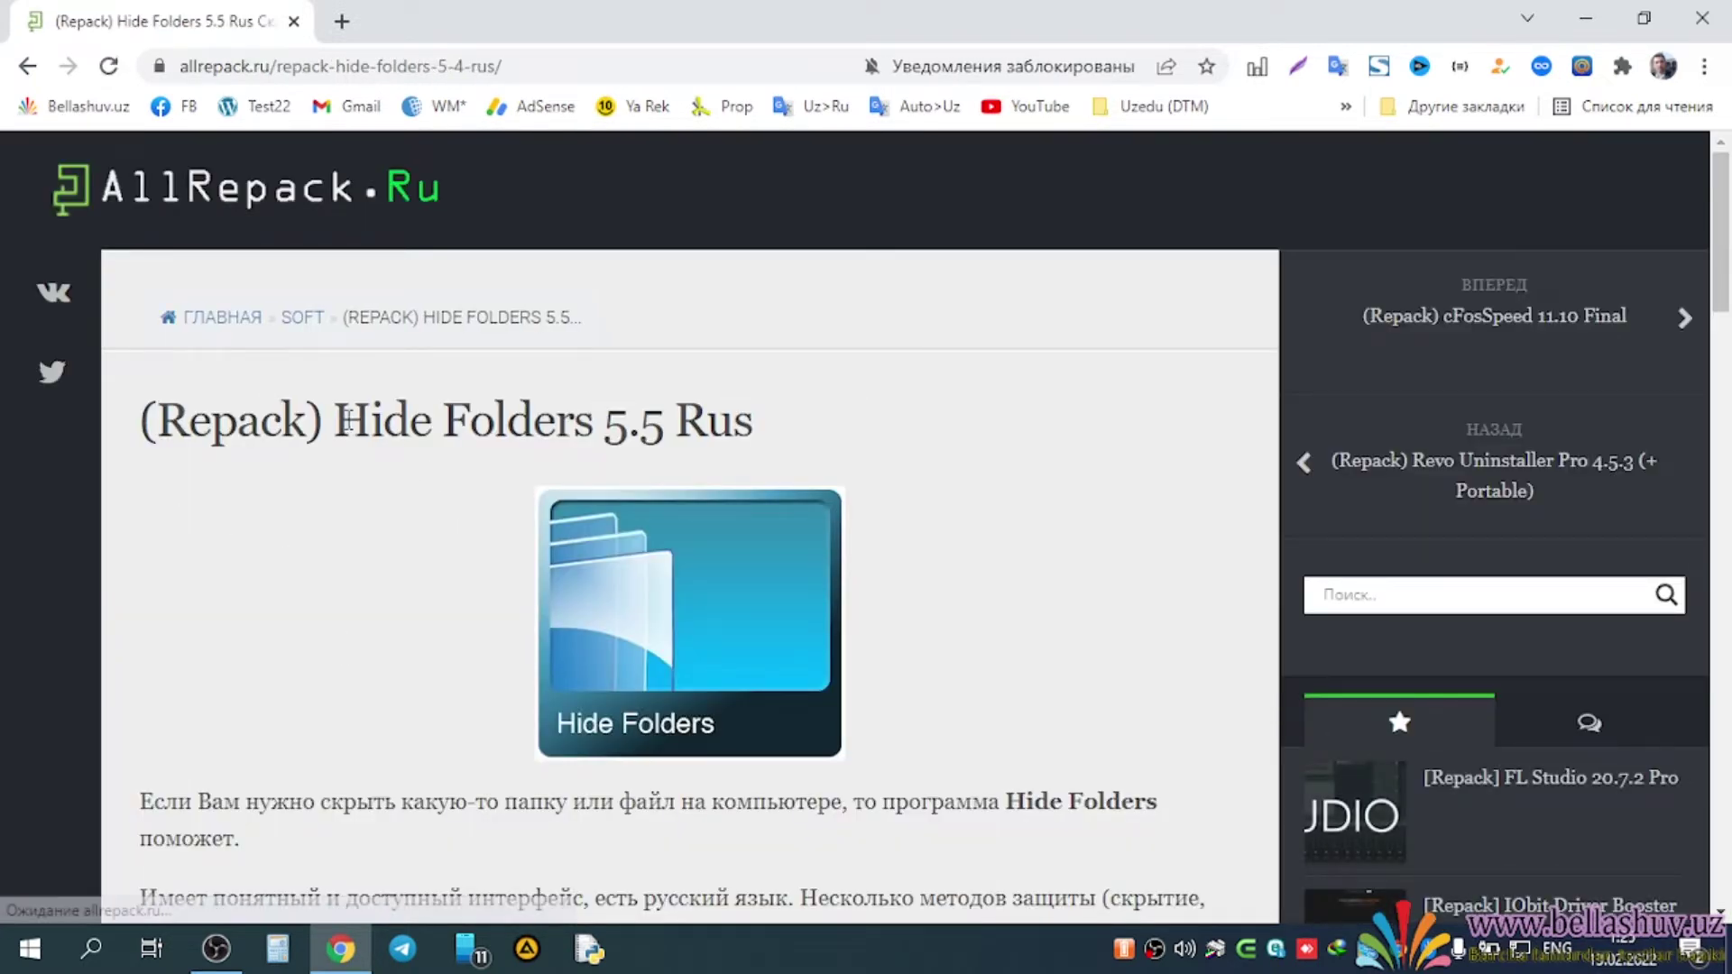
pyautogui.moveTo(332, 420); pyautogui.dragTo(890, 439)
pyautogui.click(884, 439)
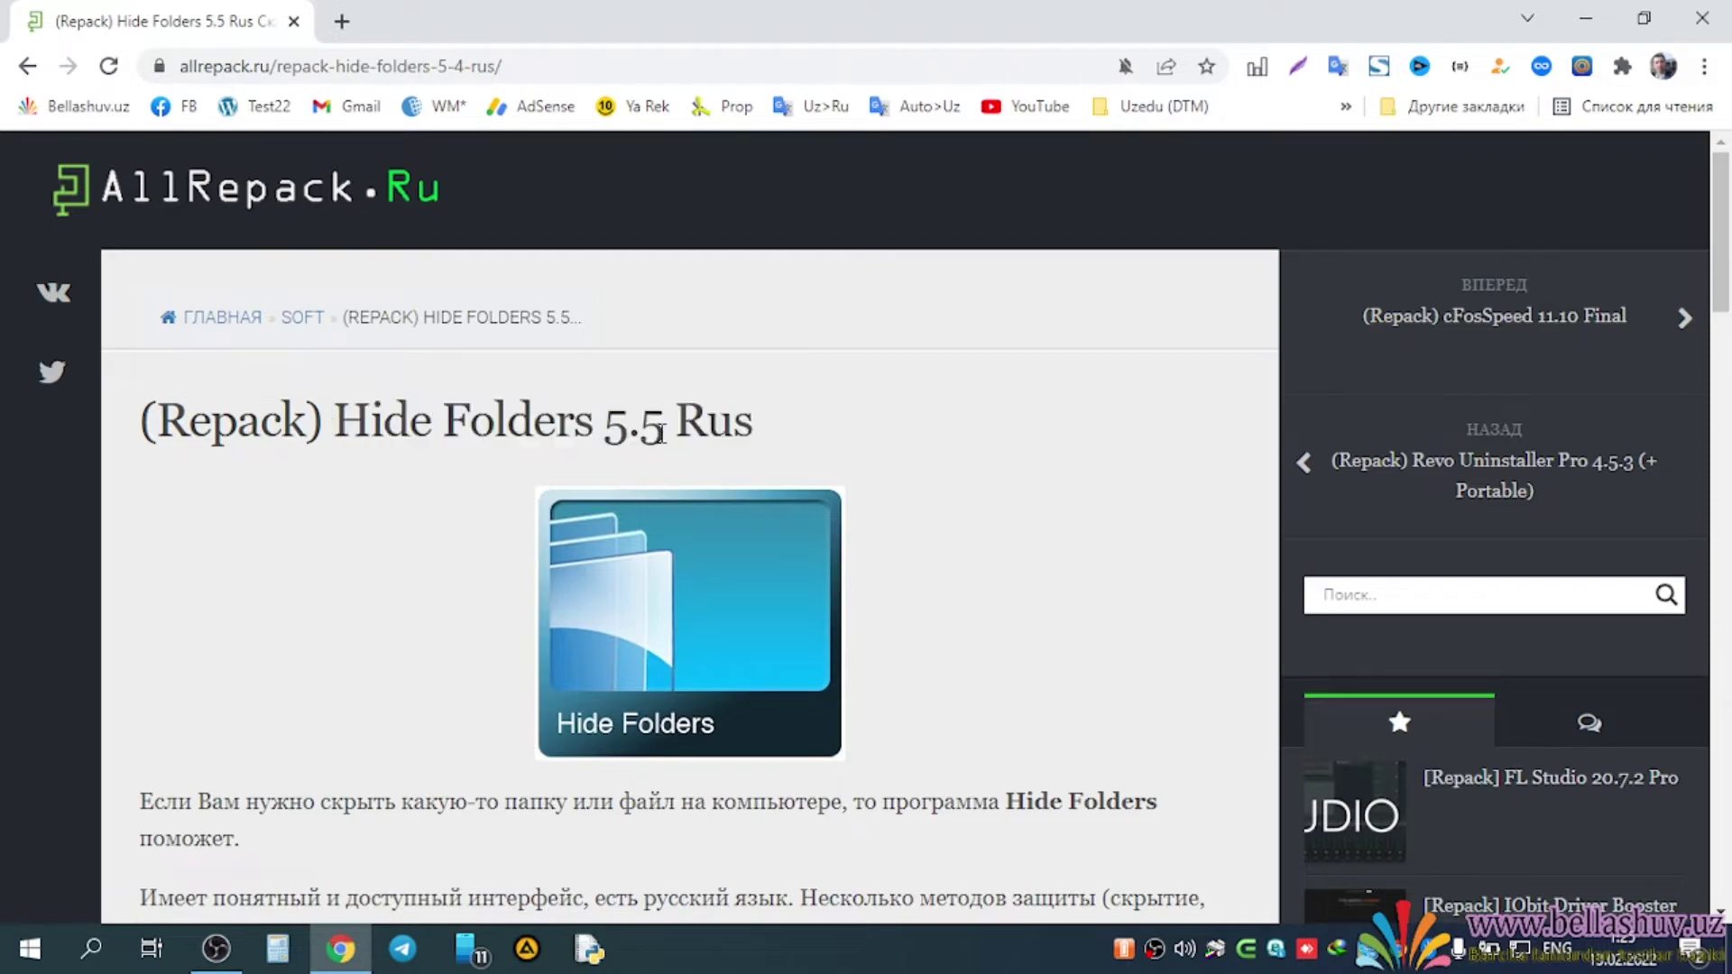
# - Find the download section of the Hide Folders page and copy the archive password given there
pyautogui.scroll(-5, 561, 465)
pyautogui.scroll(-14, 555, 467)
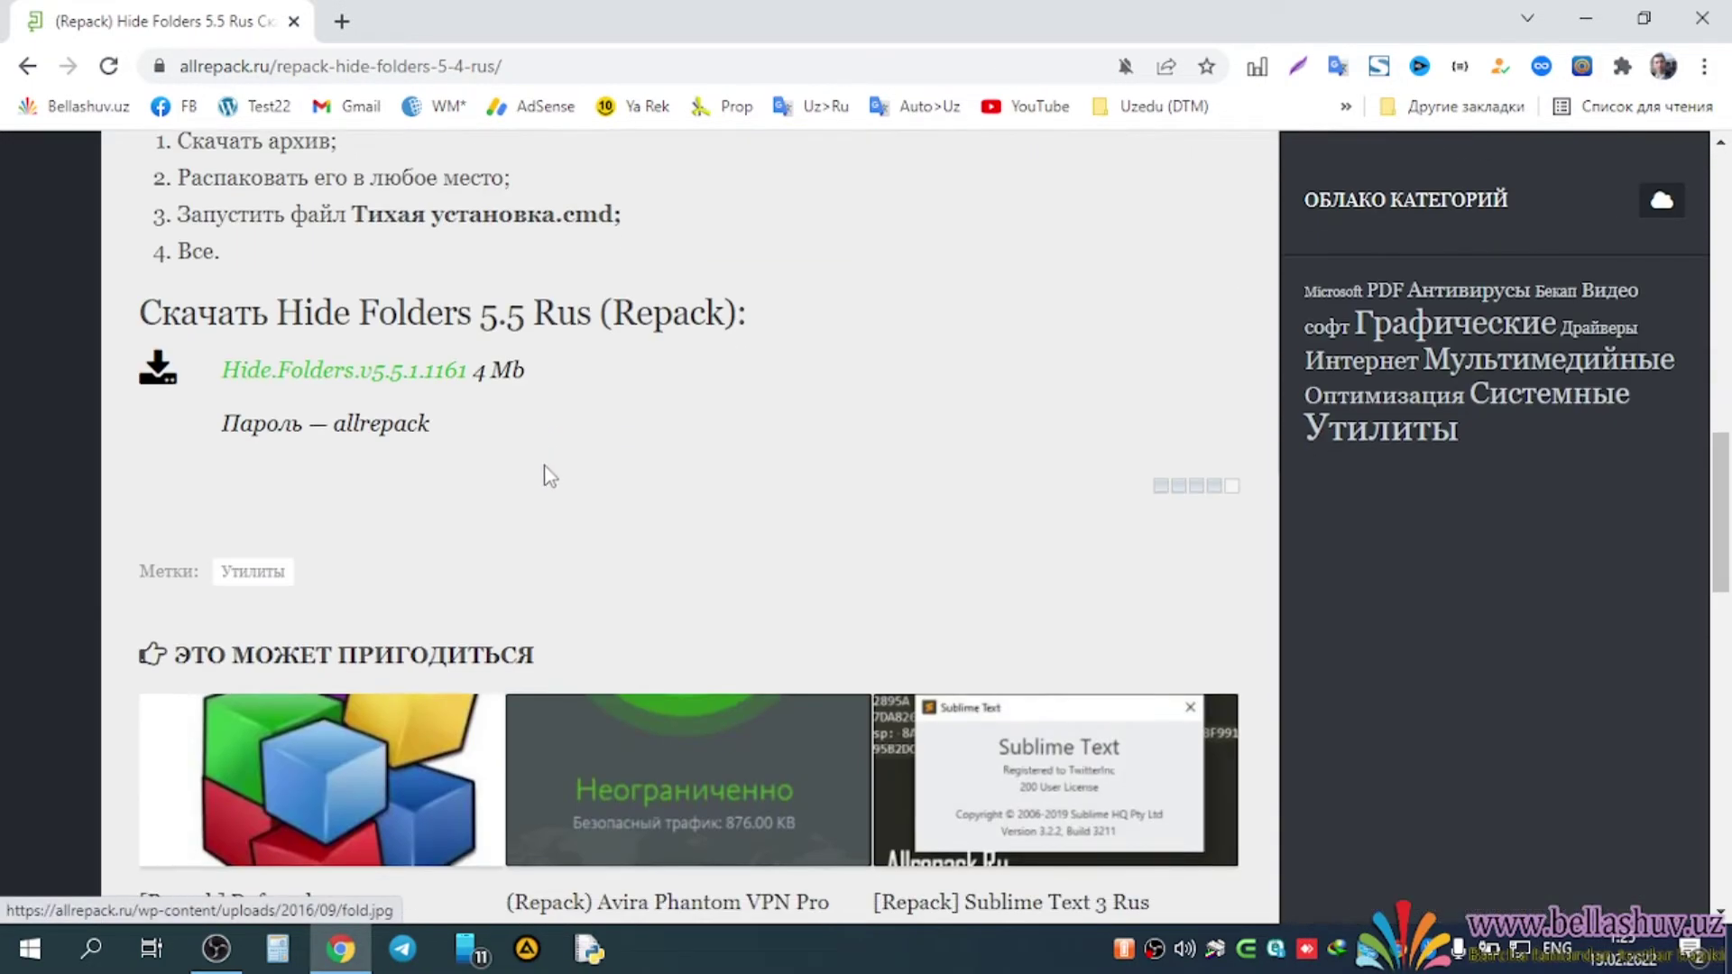
pyautogui.scroll(4, 388, 420)
pyautogui.scroll(15, 388, 420)
pyautogui.scroll(-10, 351, 627)
pyautogui.scroll(-4, 351, 627)
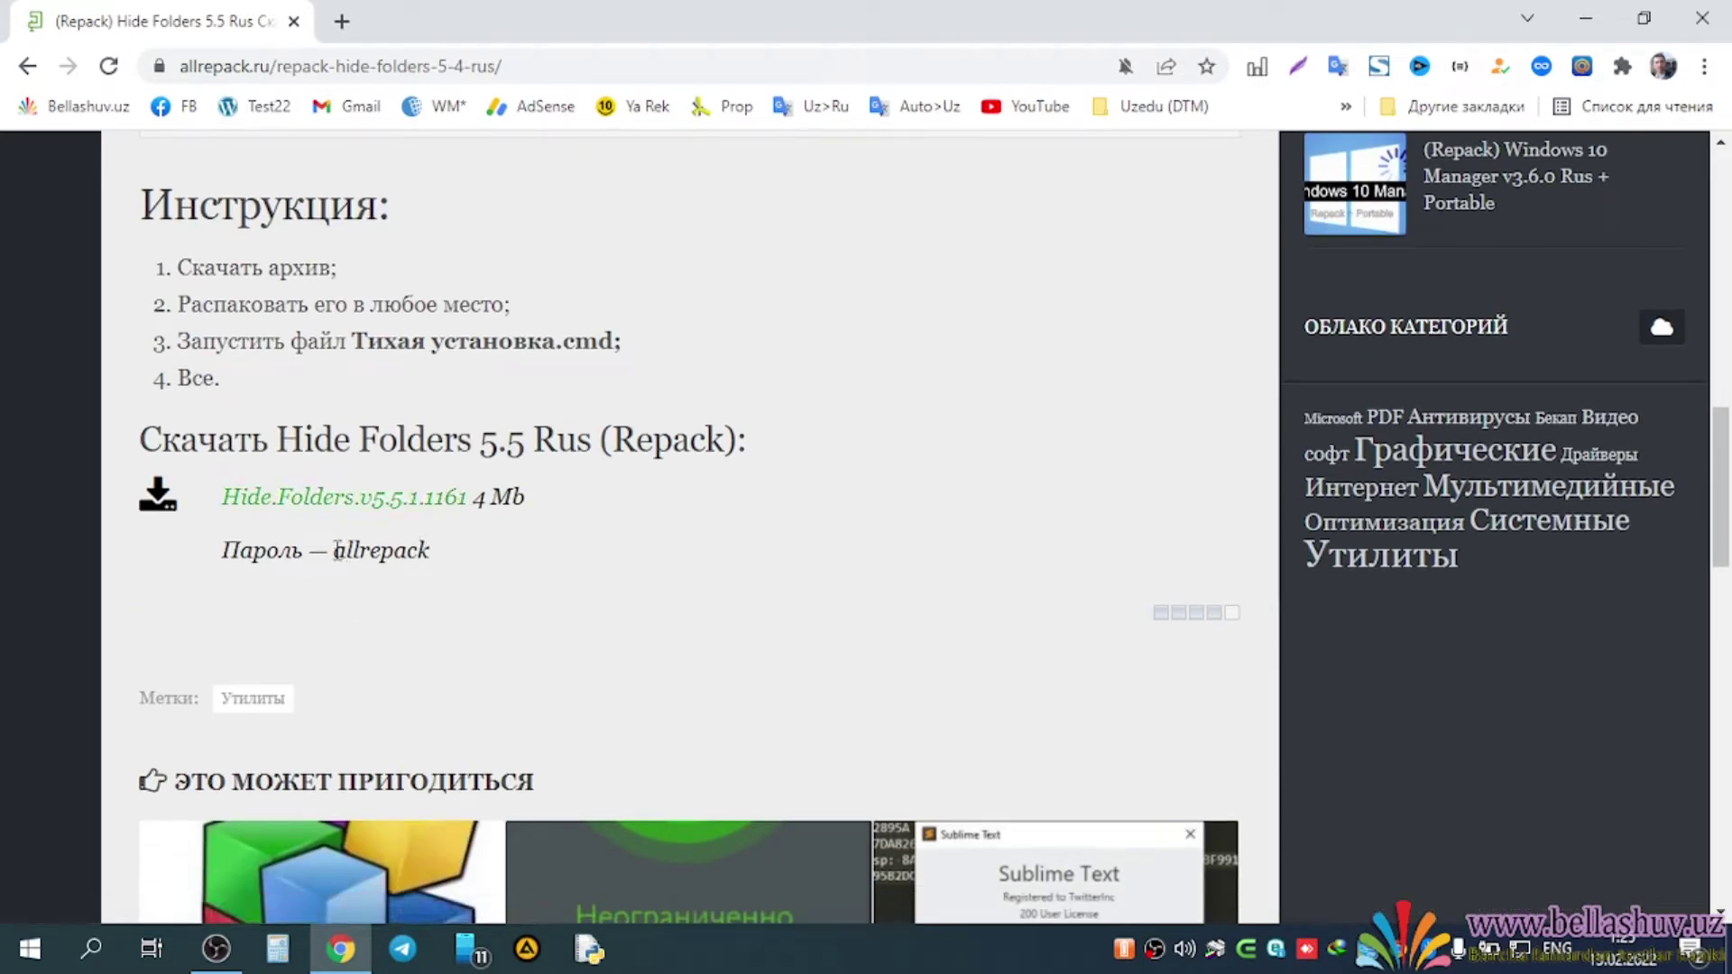
pyautogui.moveTo(332, 550); pyautogui.dragTo(437, 559)
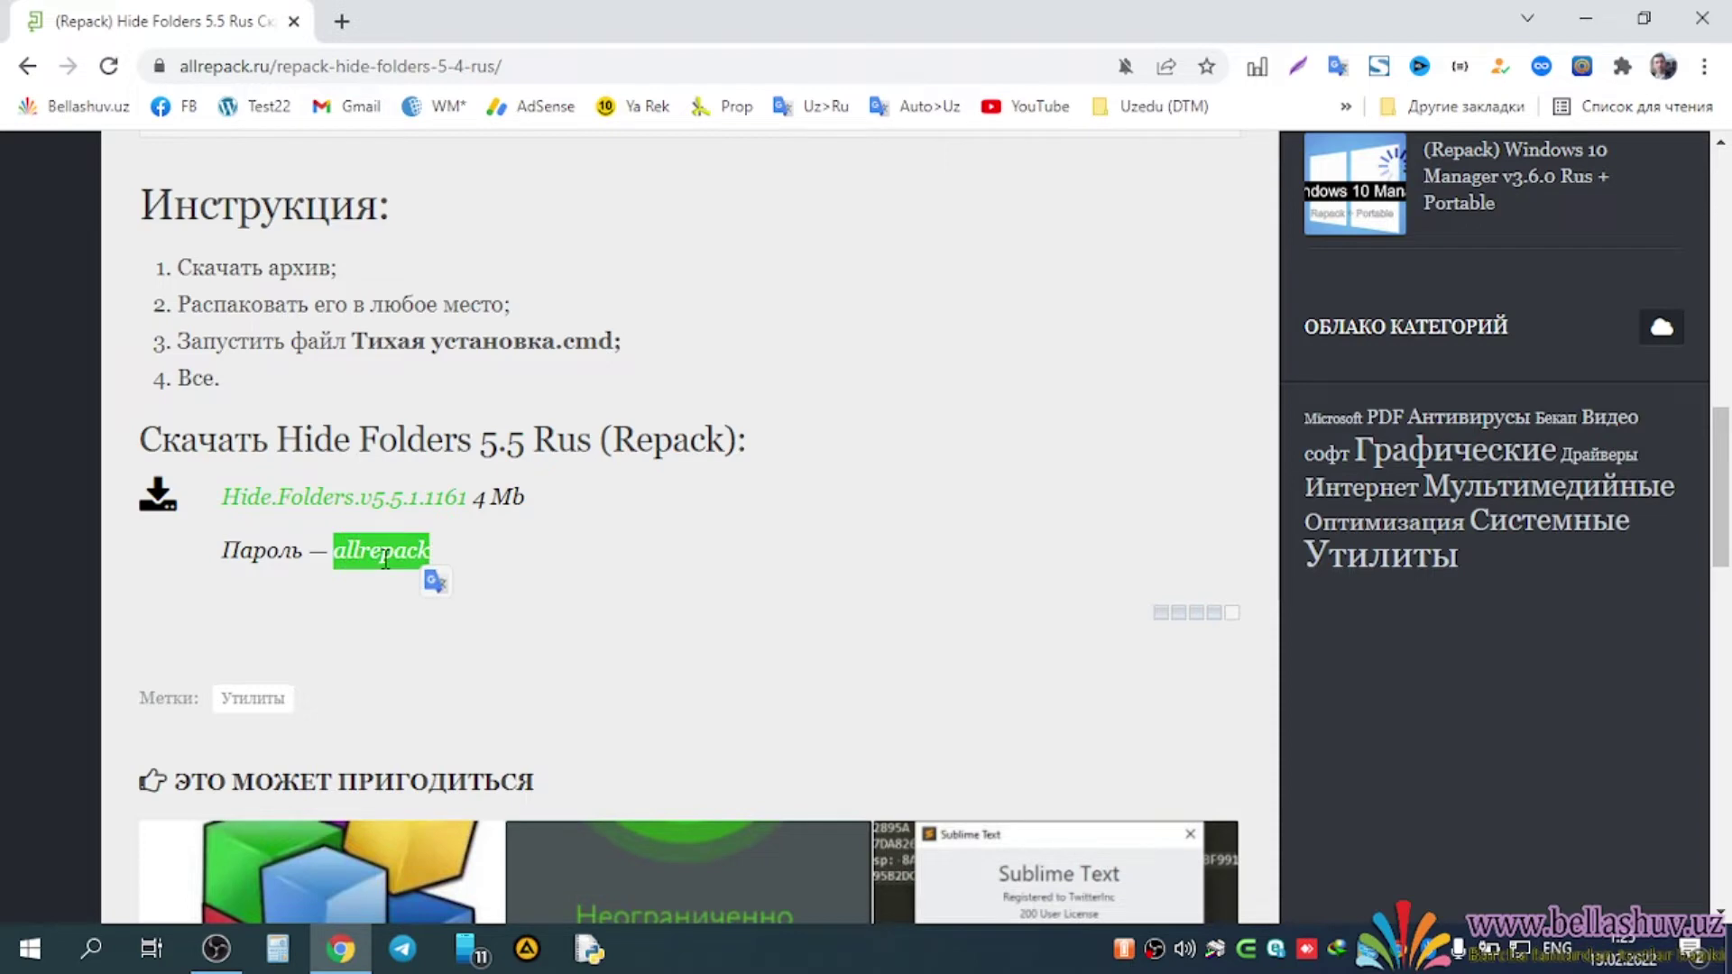
pyautogui.rightClick(399, 559)
pyautogui.click(451, 574)
# - Download the Hide.Folders.v5.5.1.1161 archive to the suggested location and open the downloaded file
pyautogui.click(412, 516)
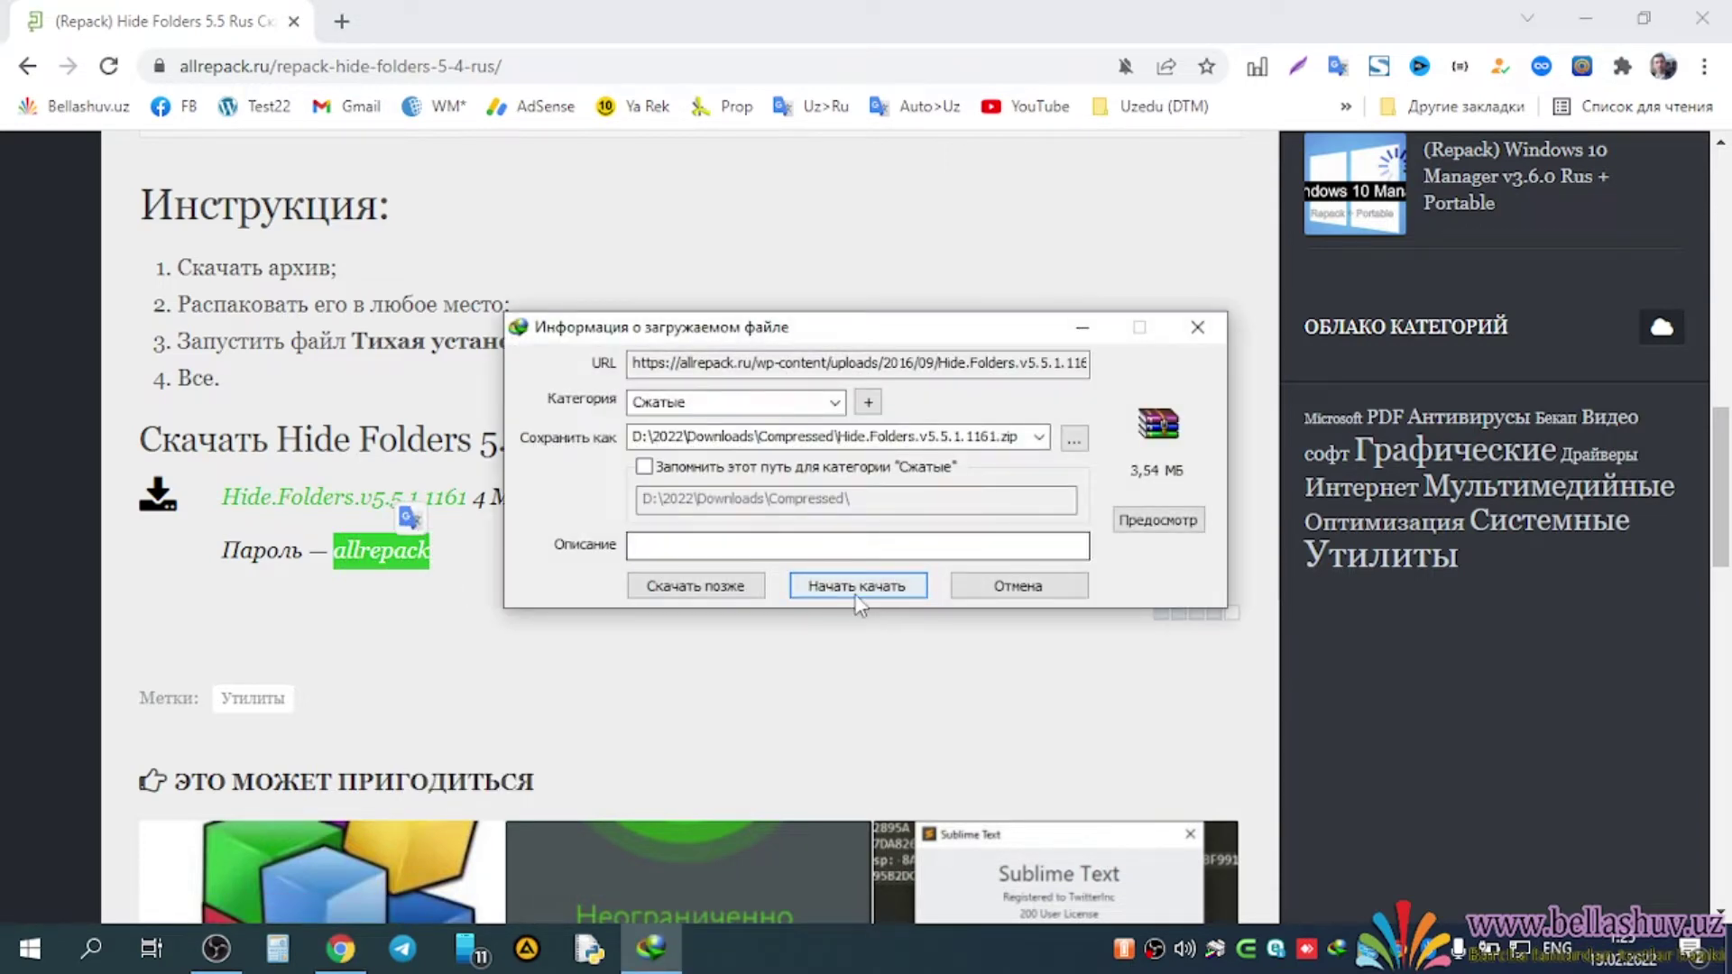
pyautogui.click(853, 584)
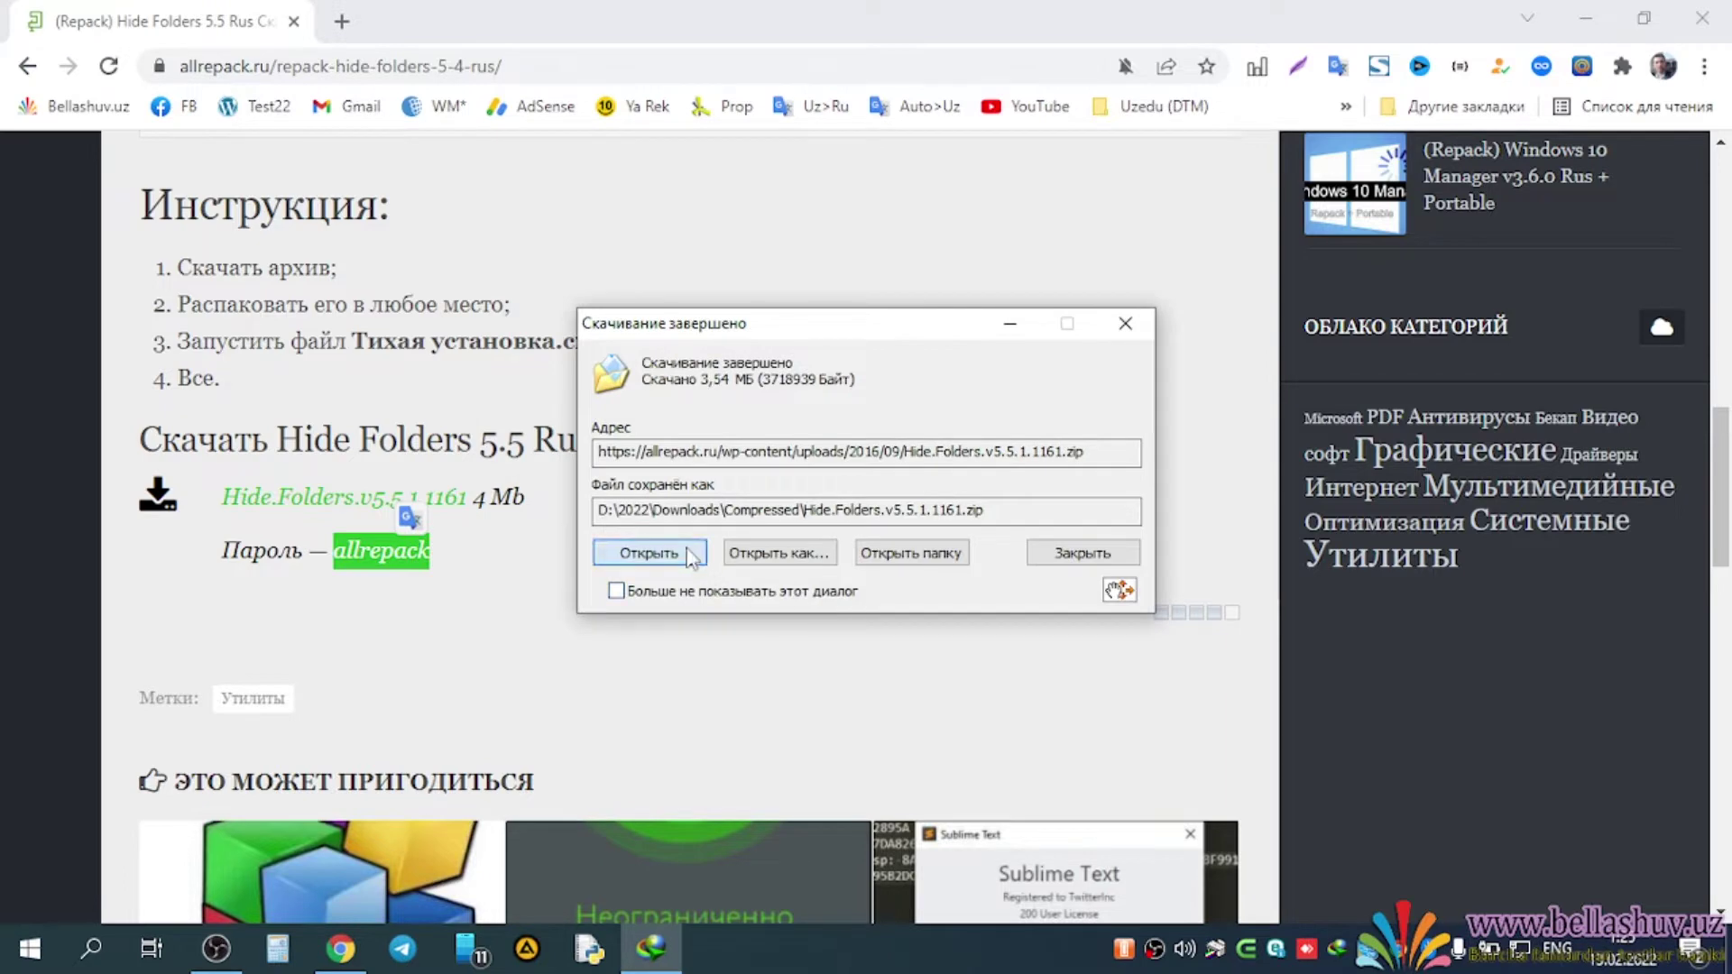
pyautogui.click(686, 551)
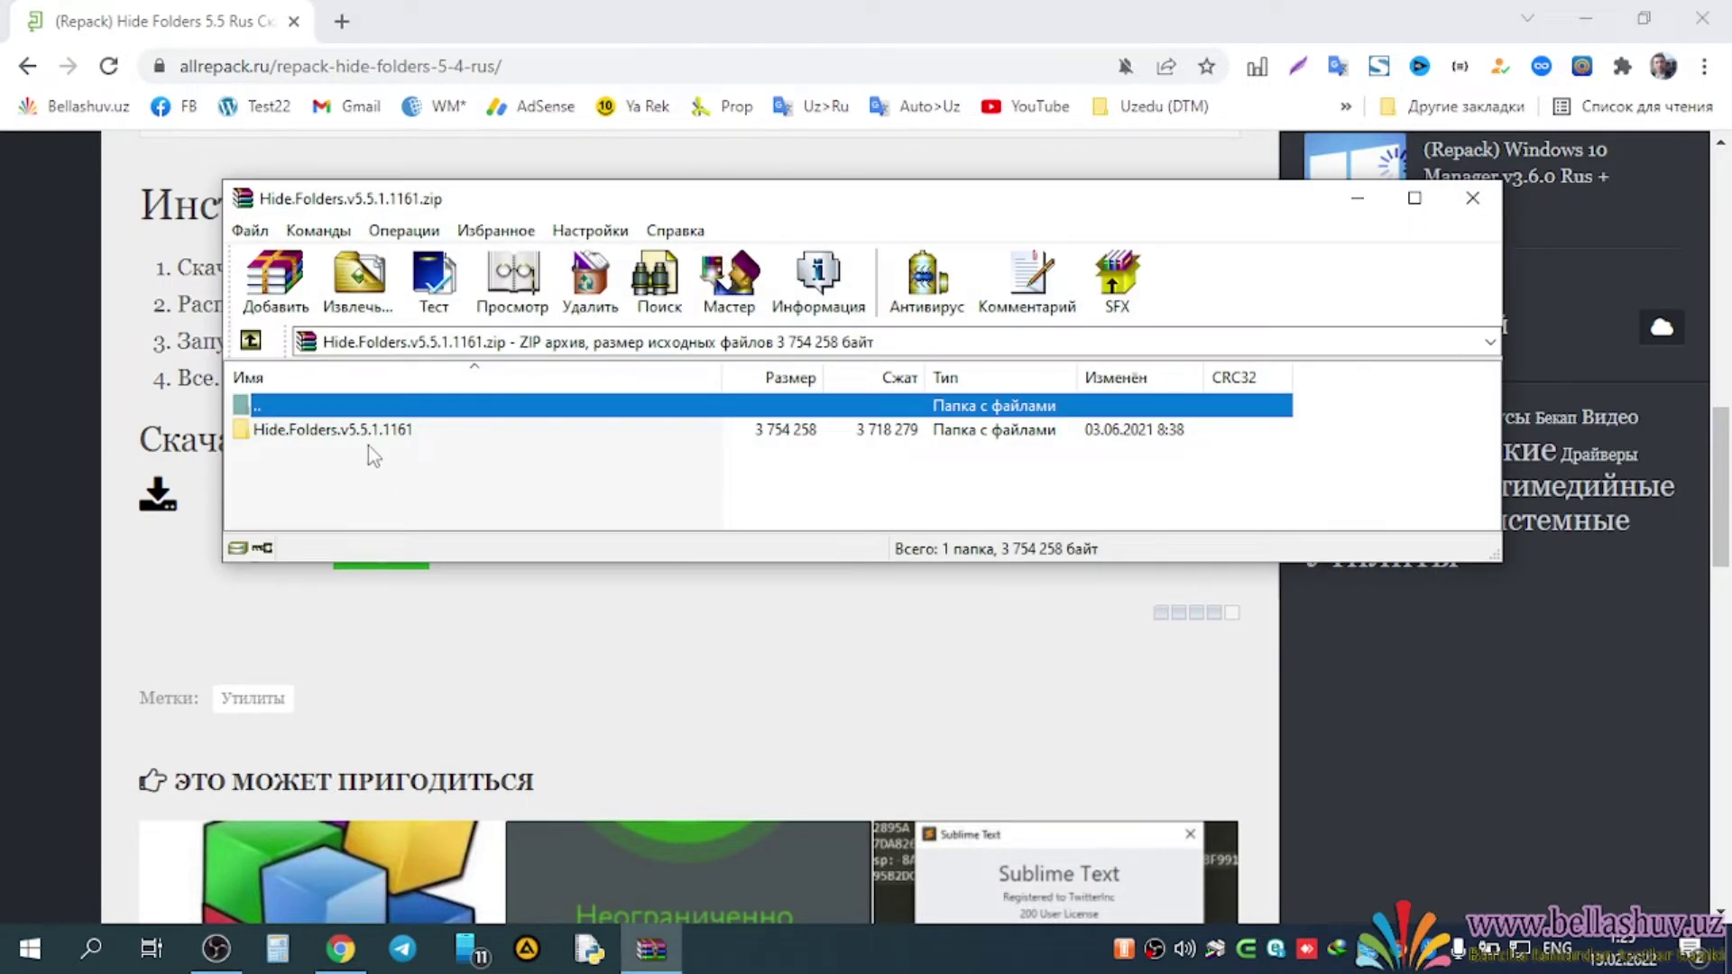
# - Open the Hide.Folders.v5.5.1.1161 folder inside the archive and run Hide.Folders.v5.5.1.1161.exe
pyautogui.doubleClick(369, 431)
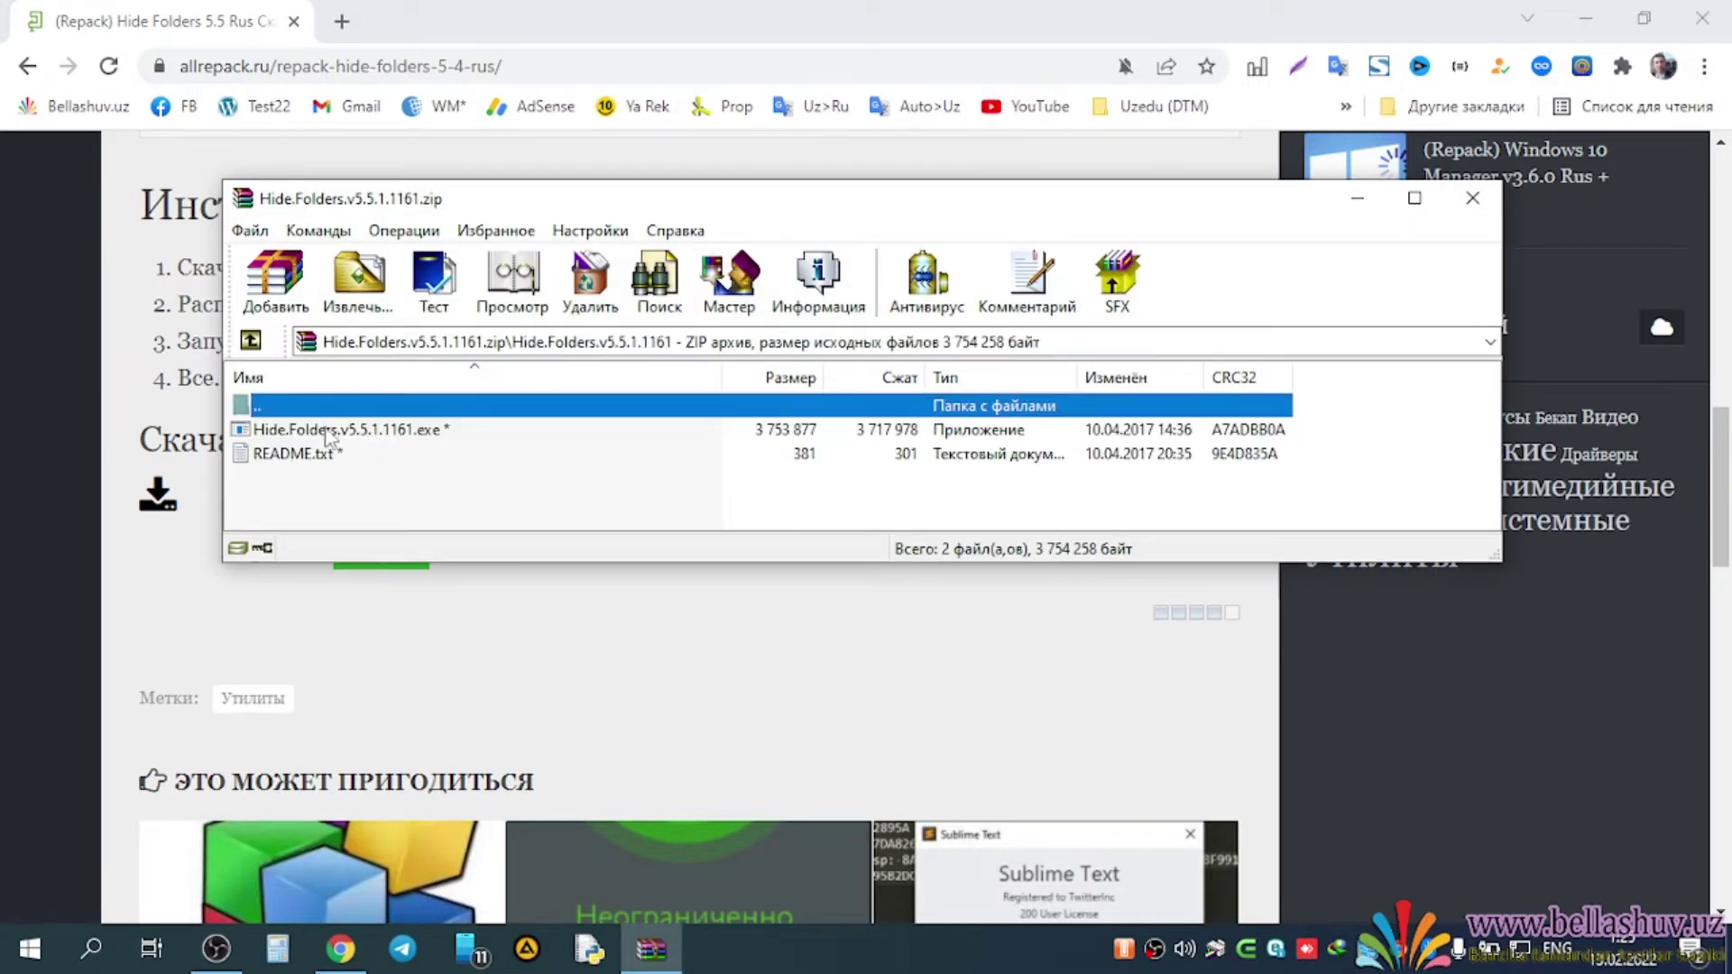
pyautogui.click(331, 435)
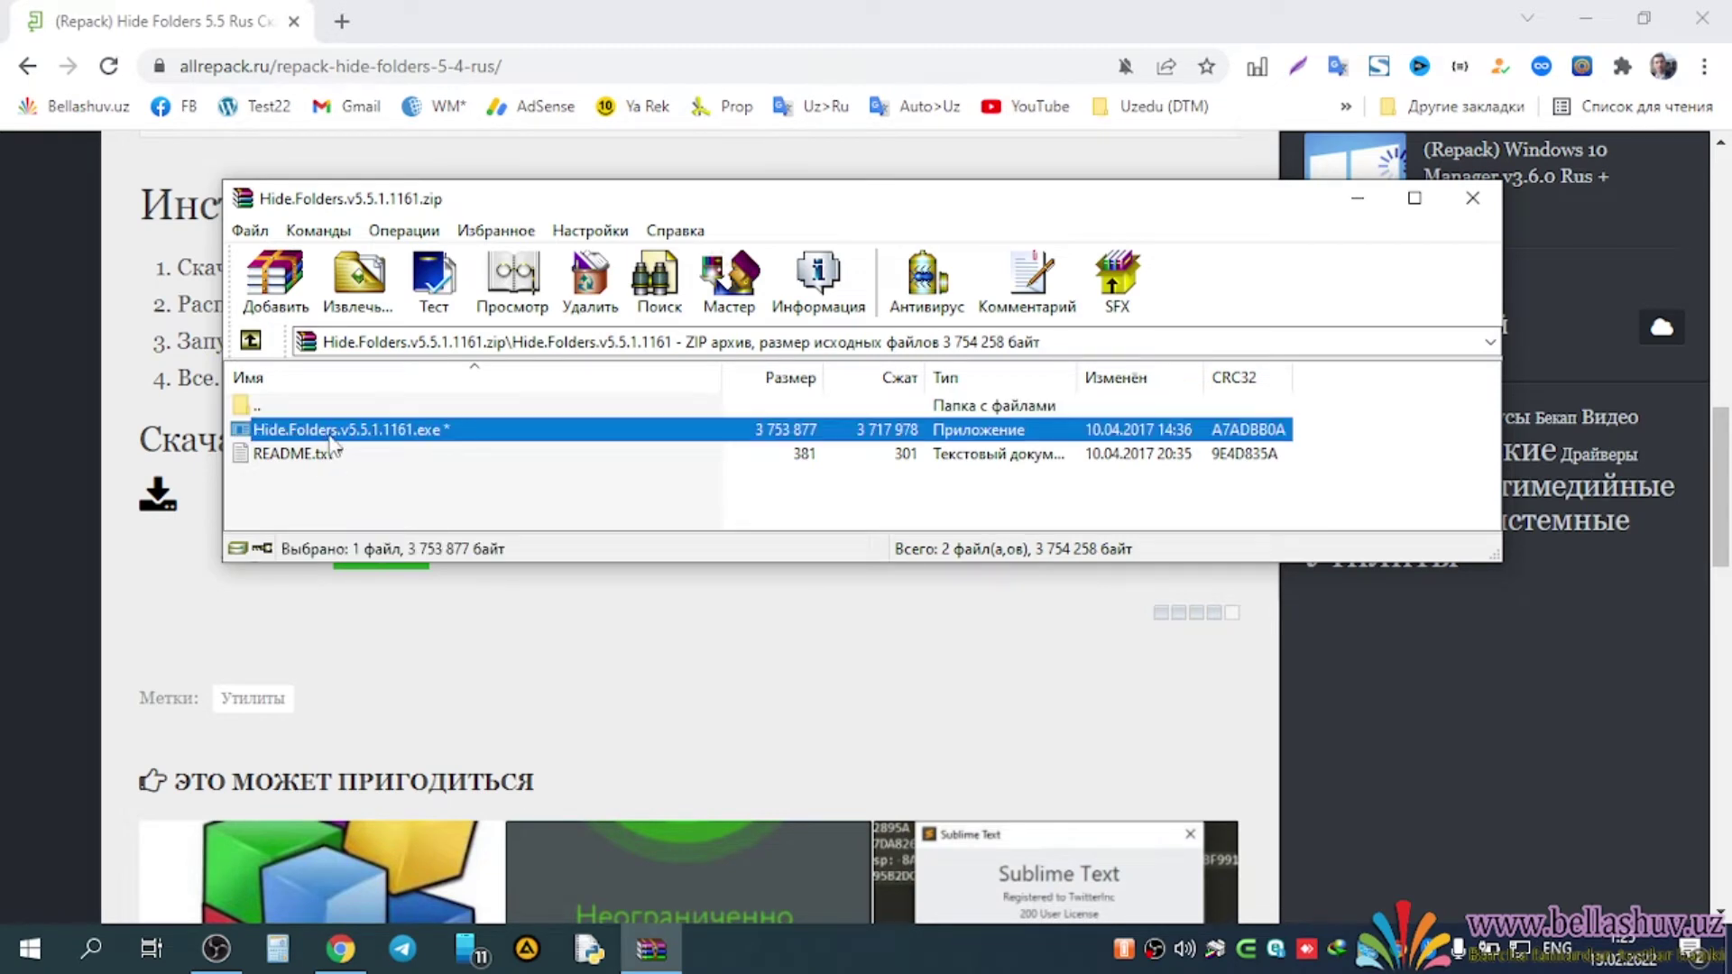
pyautogui.doubleClick(542, 441)
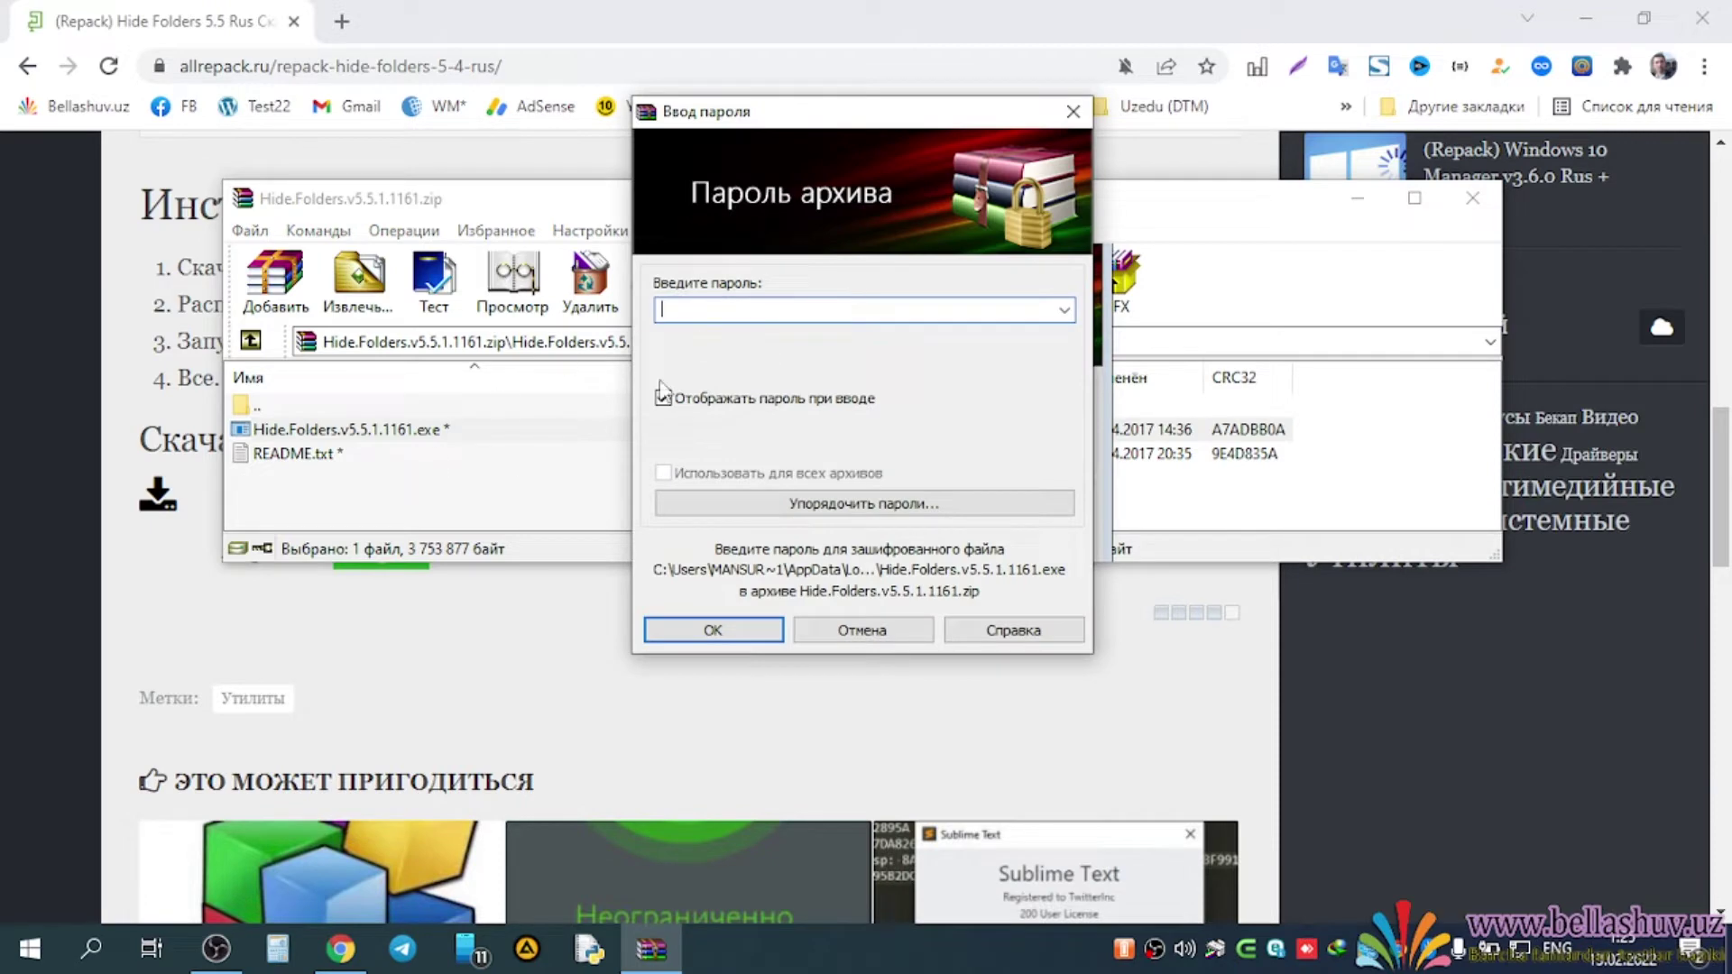
# - Copy the archive password from the web page again and submit it in the archive's password field
pyautogui.hotkey('alt', 'Tab')
pyautogui.moveTo(334, 550); pyautogui.dragTo(512, 580)
pyautogui.hotkey('ctrl', 'c')
pyautogui.hotkey('alt', 'Tab')
pyautogui.hotkey('ctrl', 'v')
pyautogui.click(732, 632)
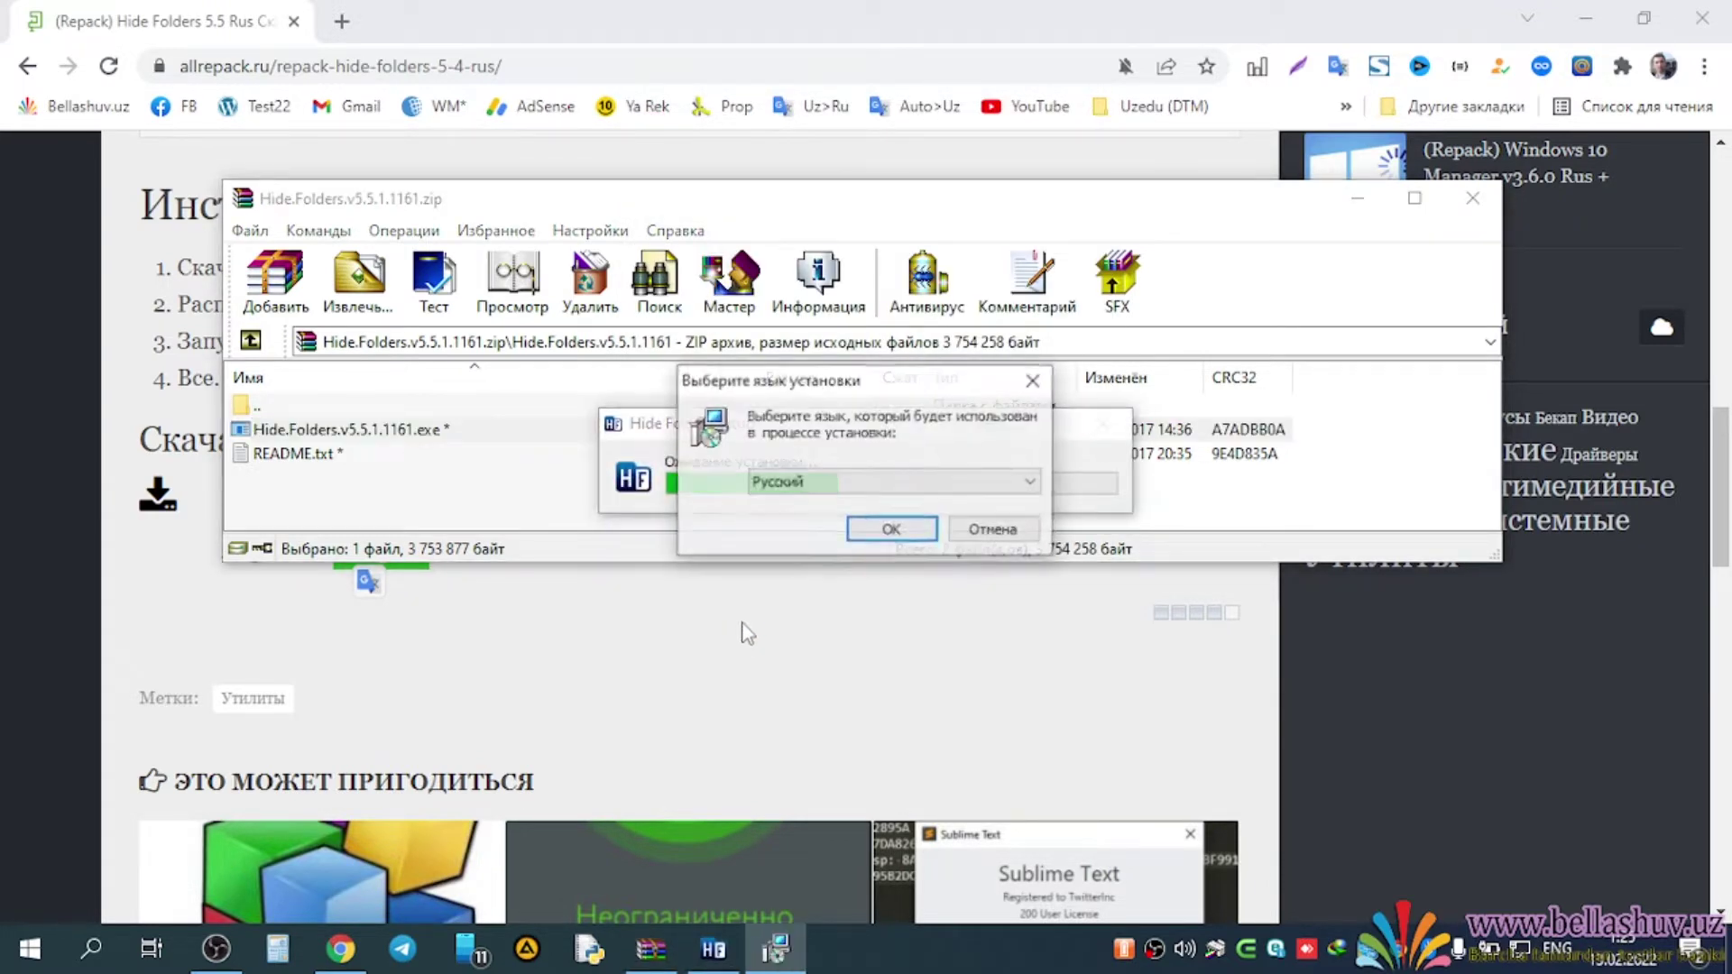
# - Start the Hide Folders setup in Russian and accept the licence agreement
pyautogui.click(902, 532)
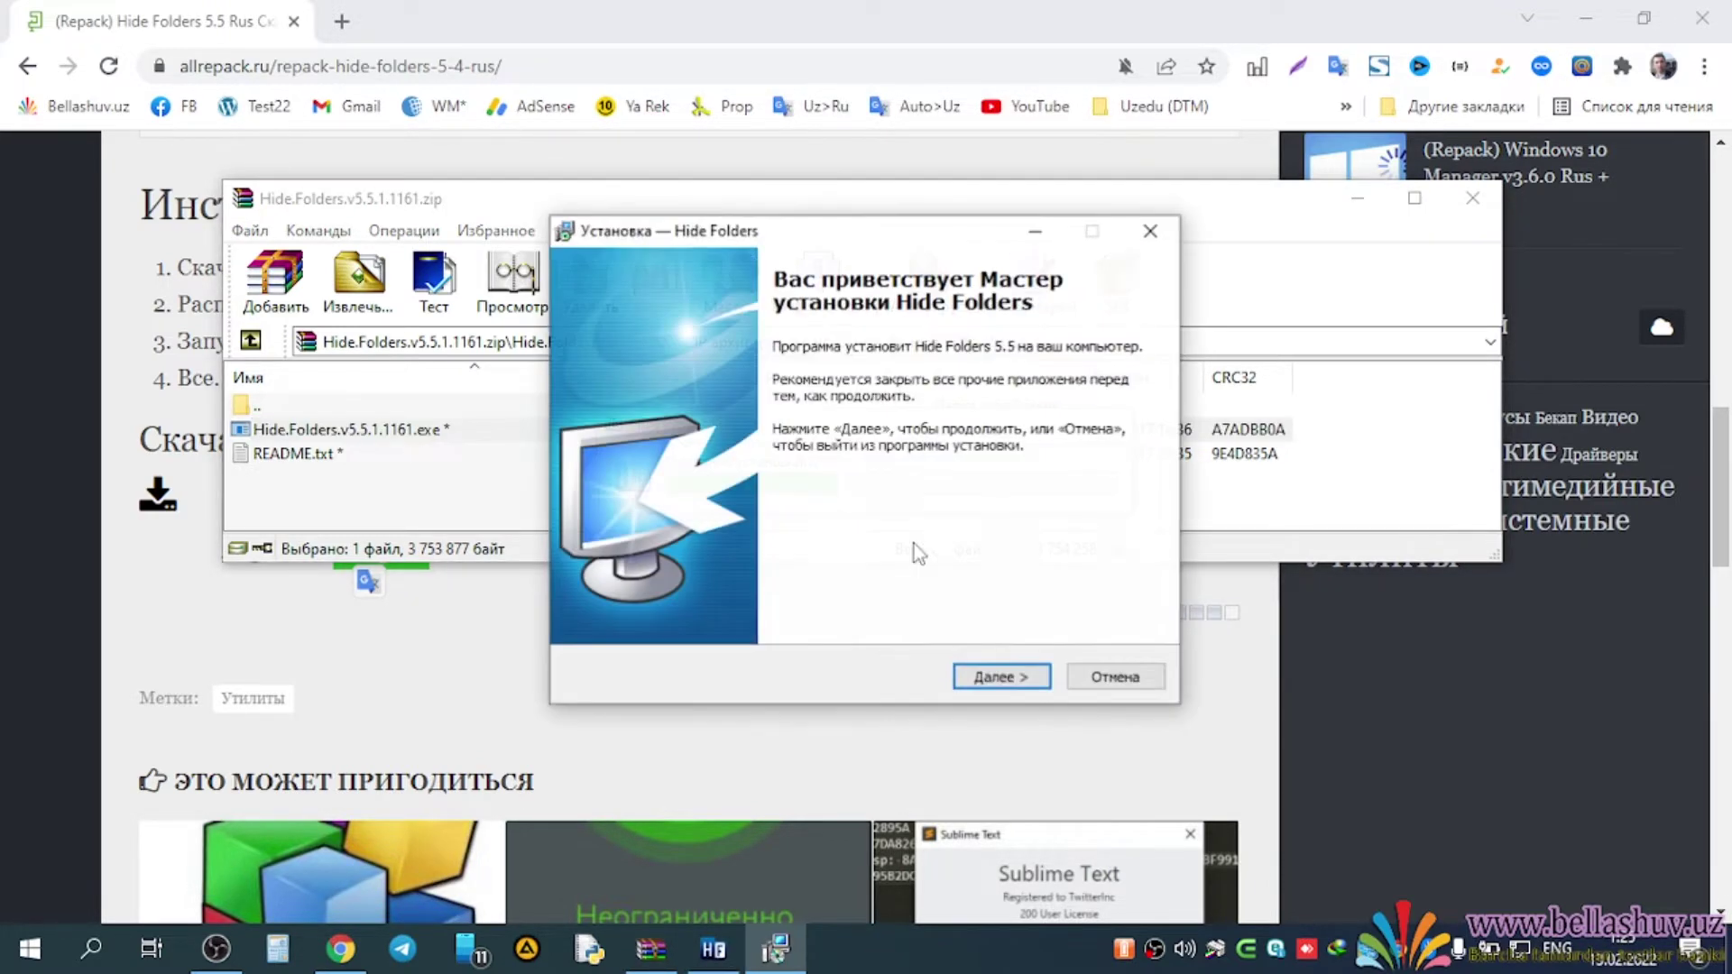
pyautogui.click(1013, 681)
pyautogui.click(798, 600)
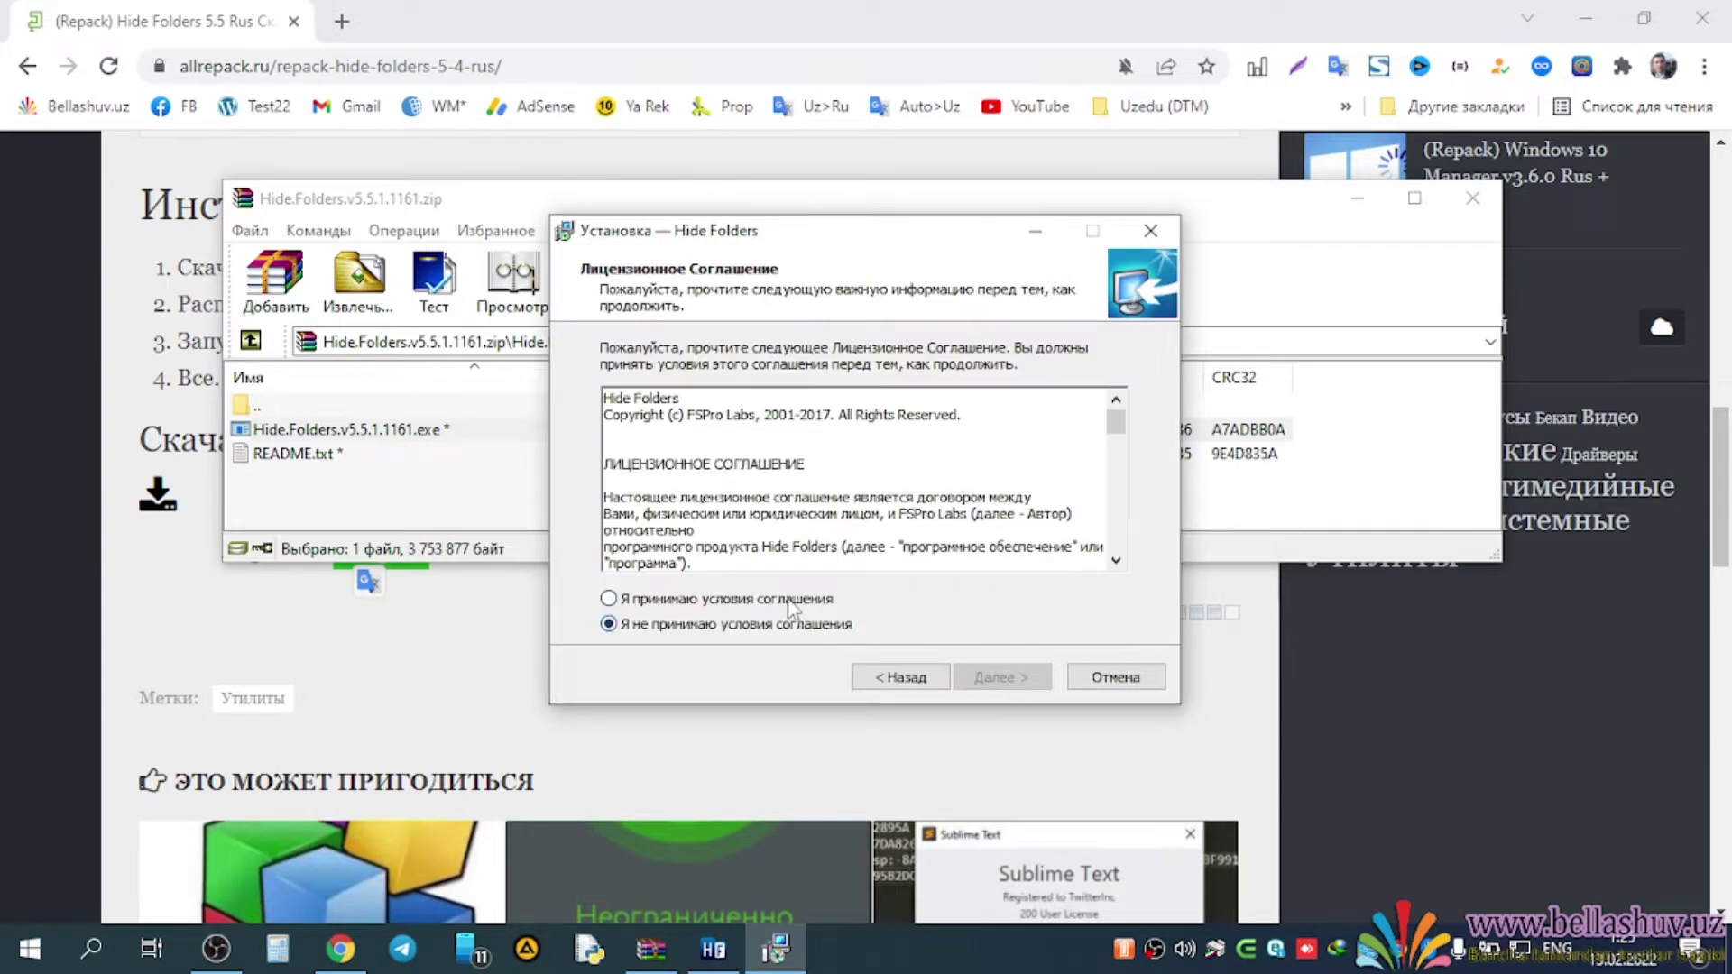
pyautogui.click(1028, 678)
# - Install Hide Folders into the existing C:\Program Files\Hide Folders folder without Hide Folders Ext, and finish the wizard
pyautogui.click(1028, 678)
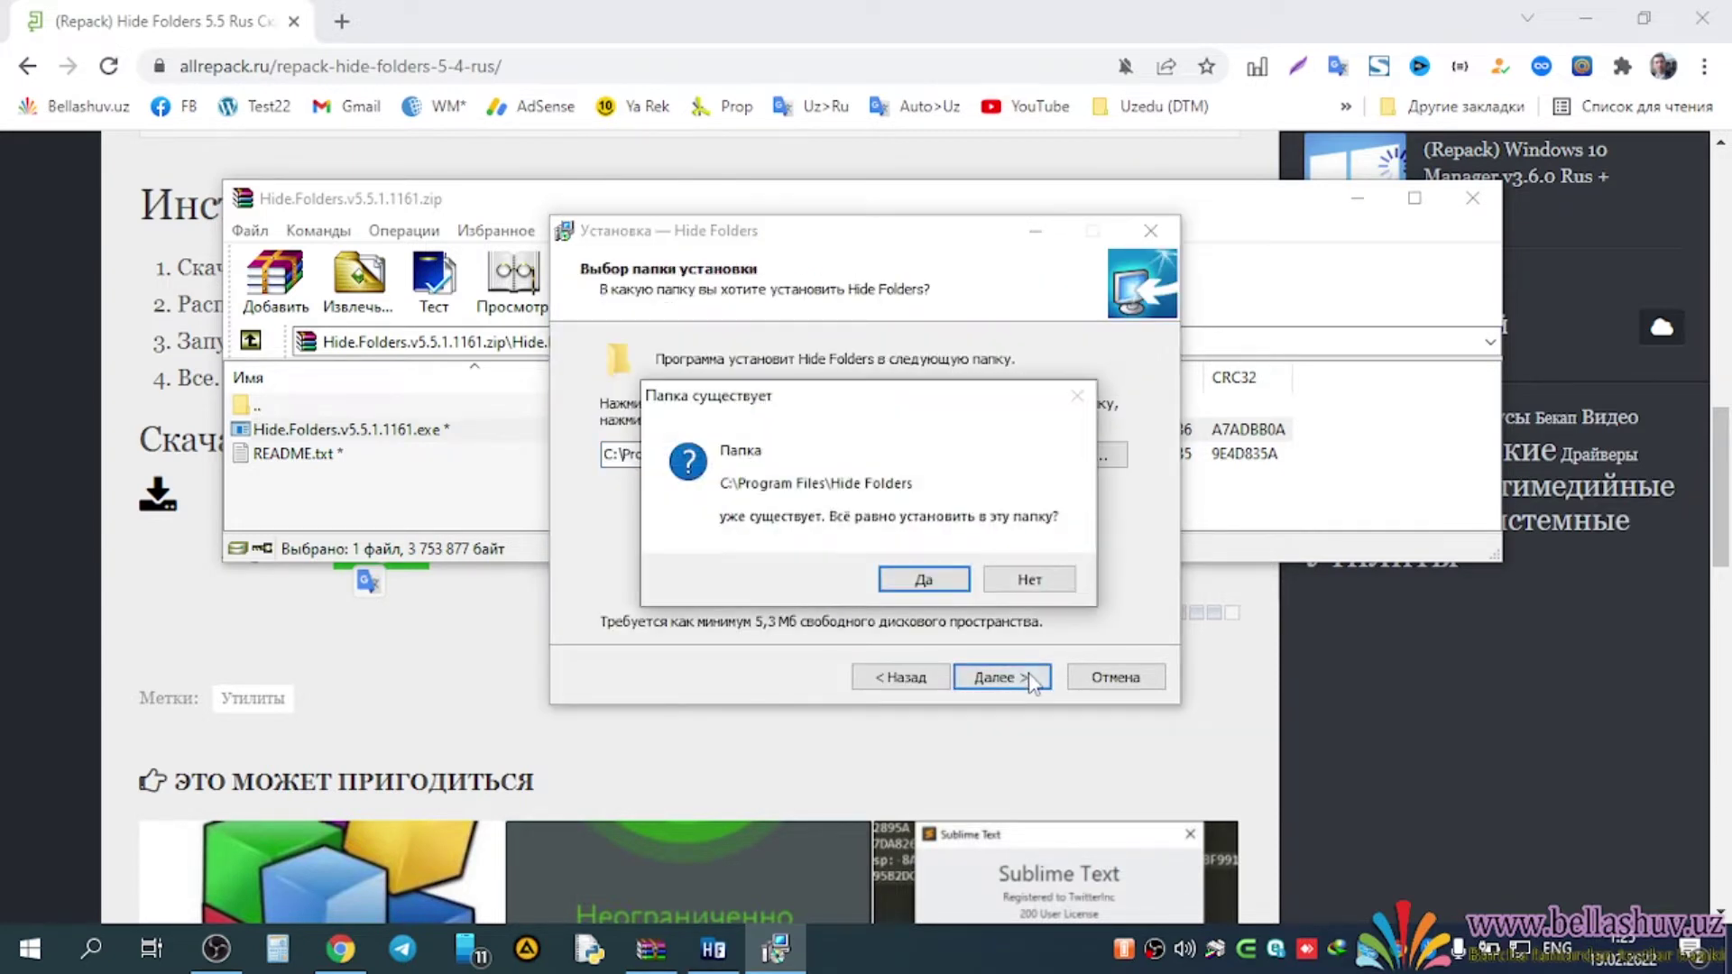
pyautogui.click(924, 580)
pyautogui.click(1012, 683)
pyautogui.click(1001, 678)
pyautogui.click(1001, 678)
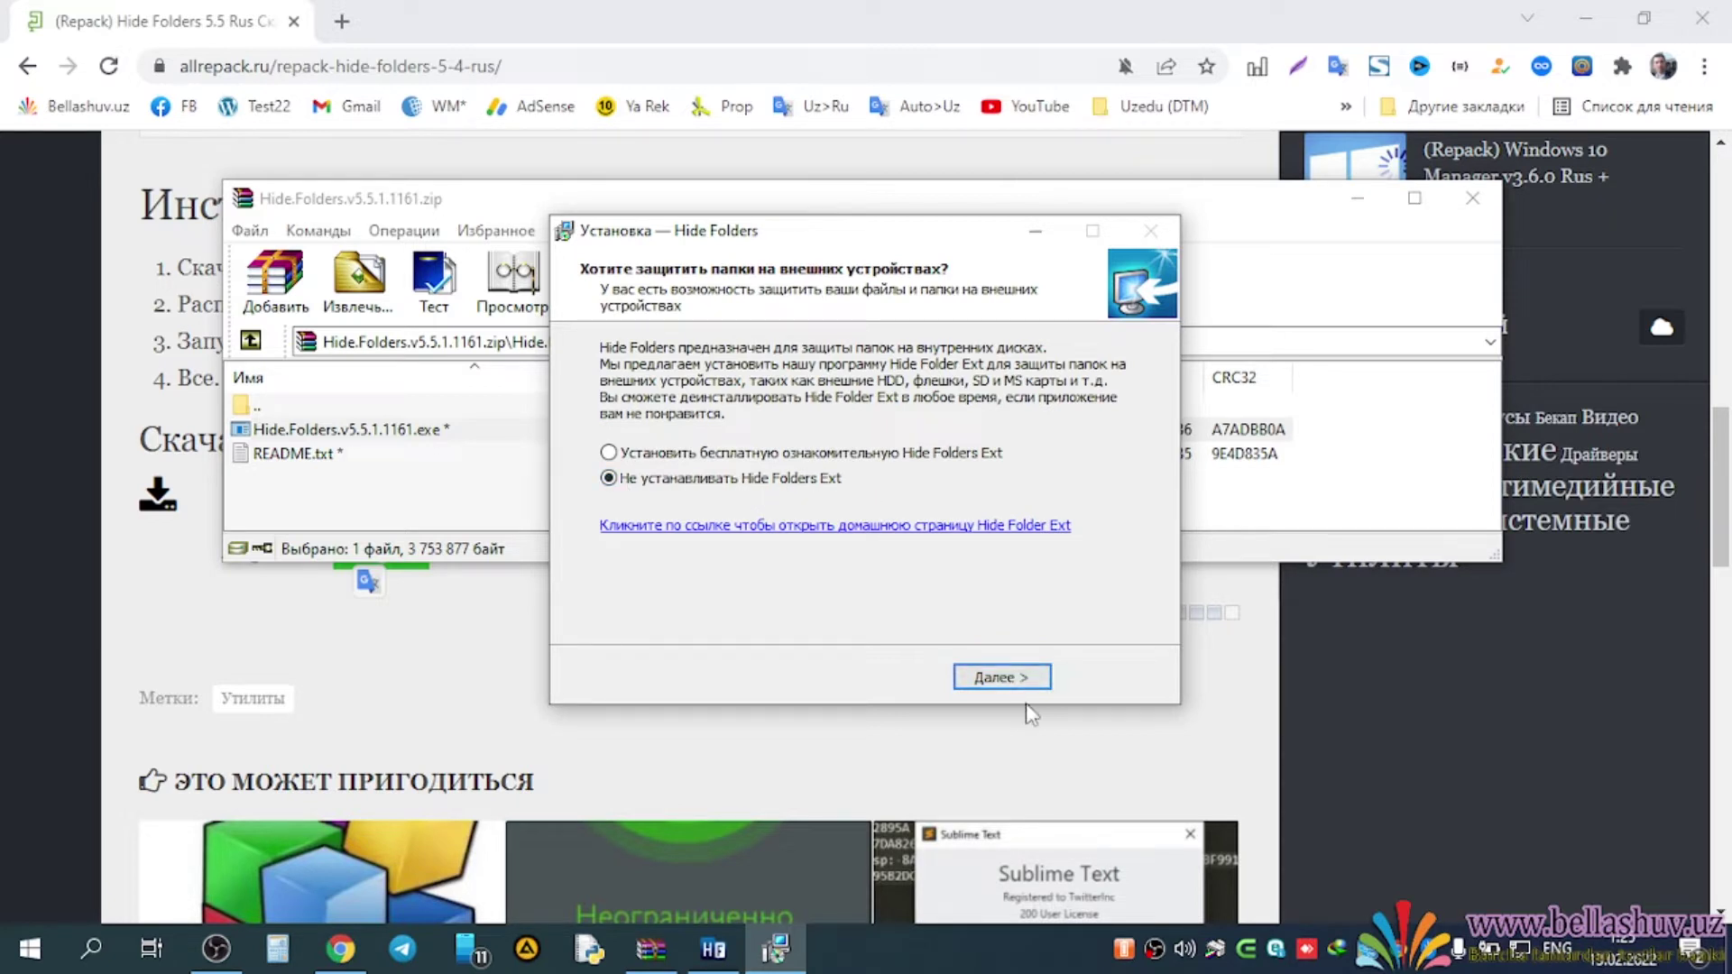
pyautogui.click(1001, 678)
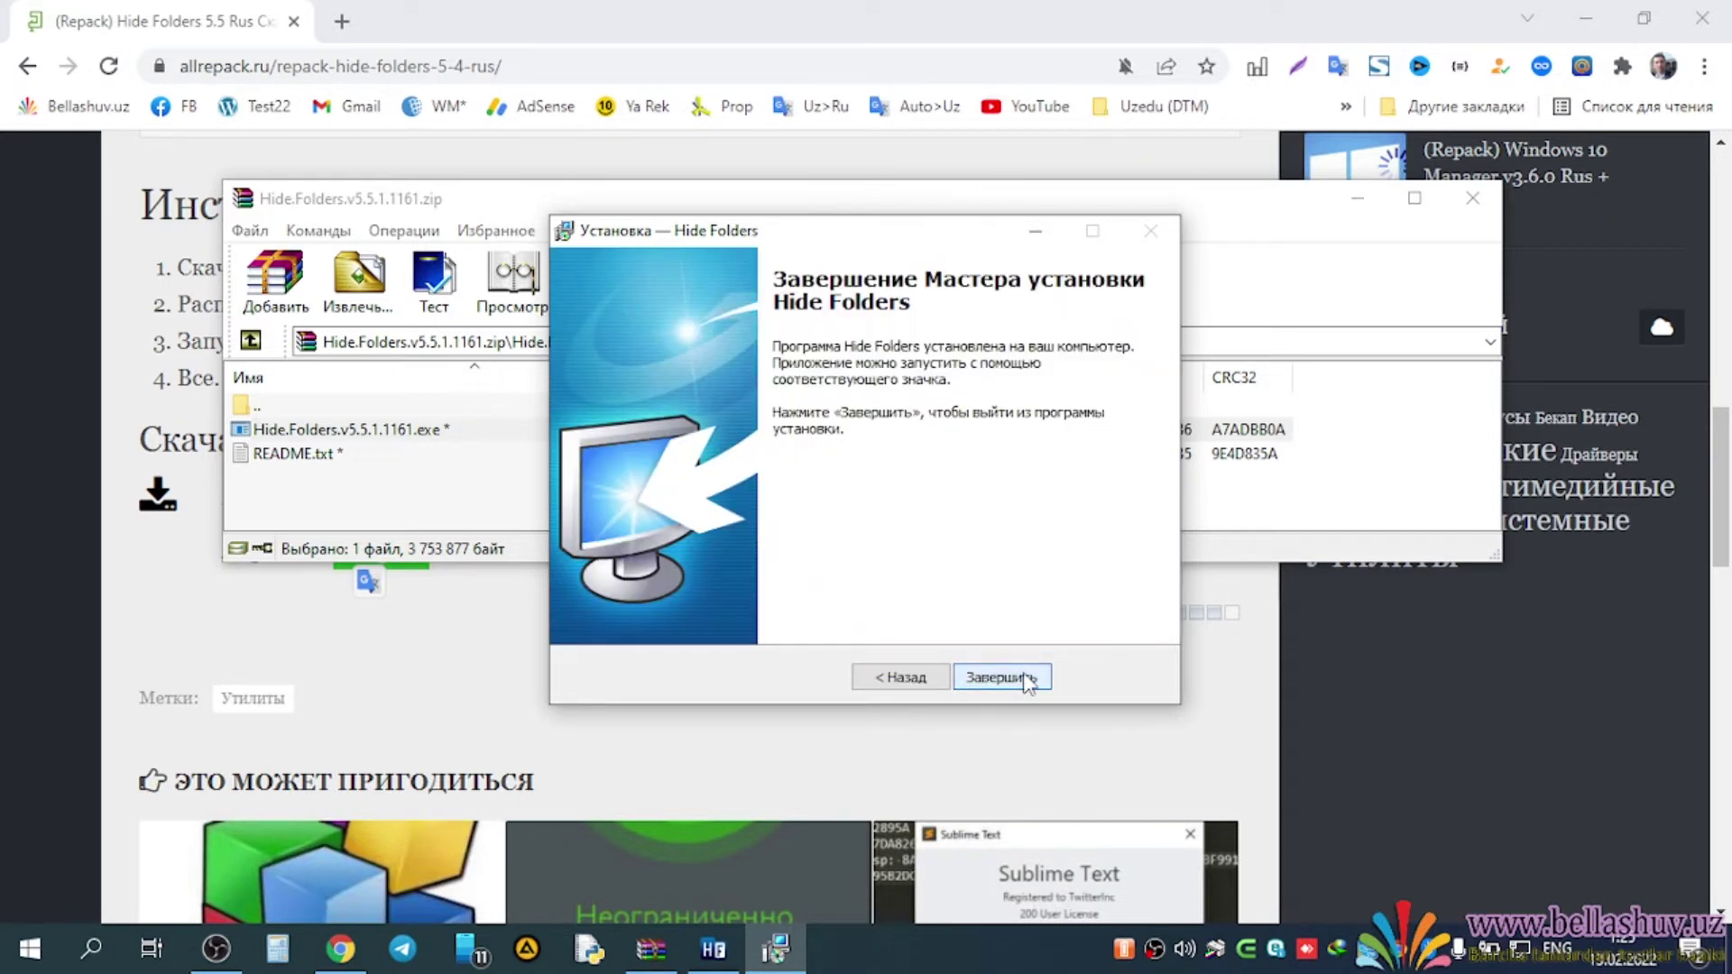
pyautogui.click(1025, 680)
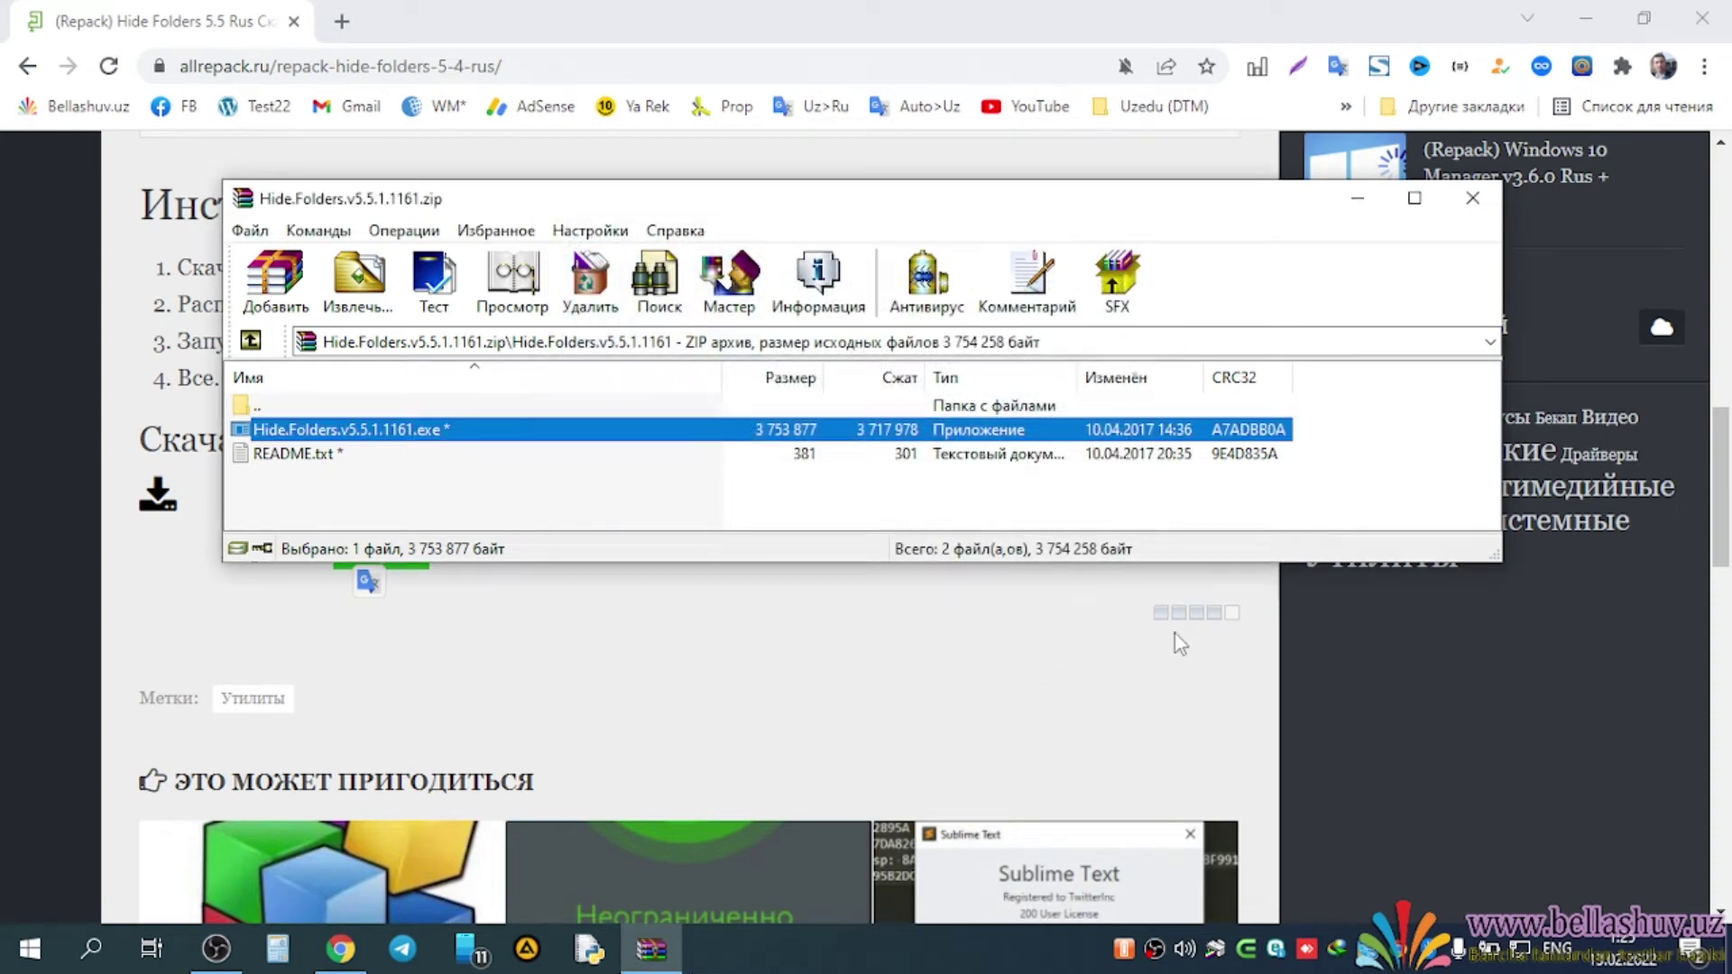
# - Close the archive, minimise the browser and create a desktop folder named "Parollangan papka"
pyautogui.click(1472, 197)
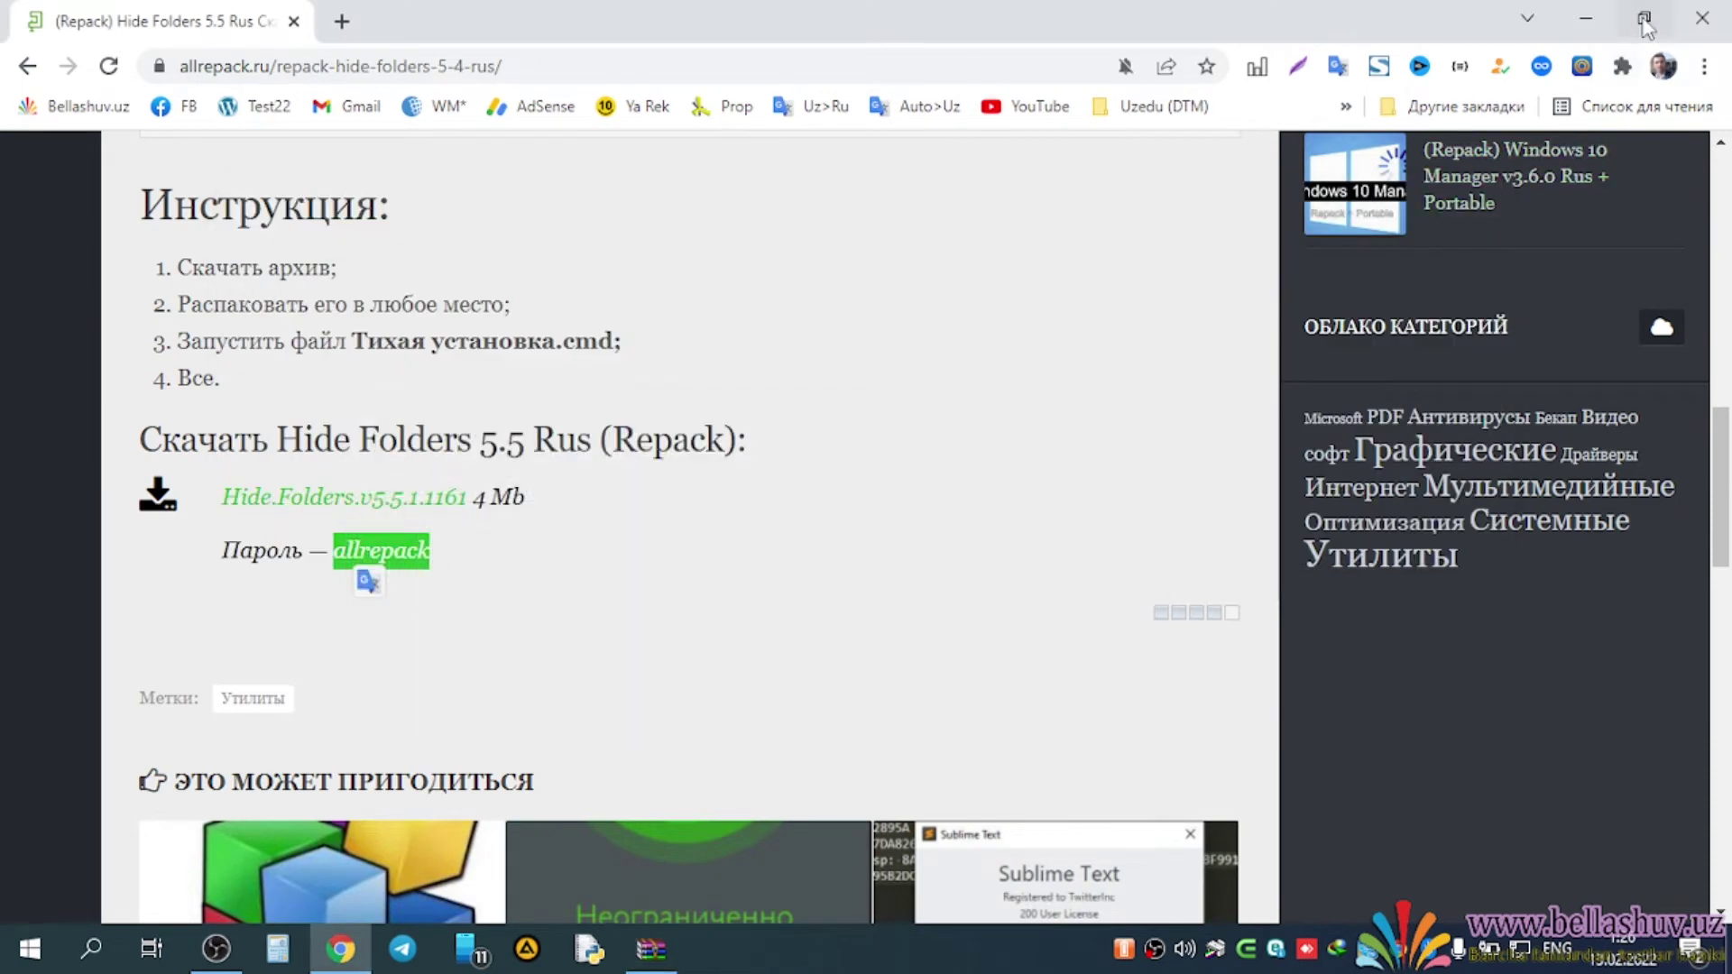
pyautogui.click(1589, 20)
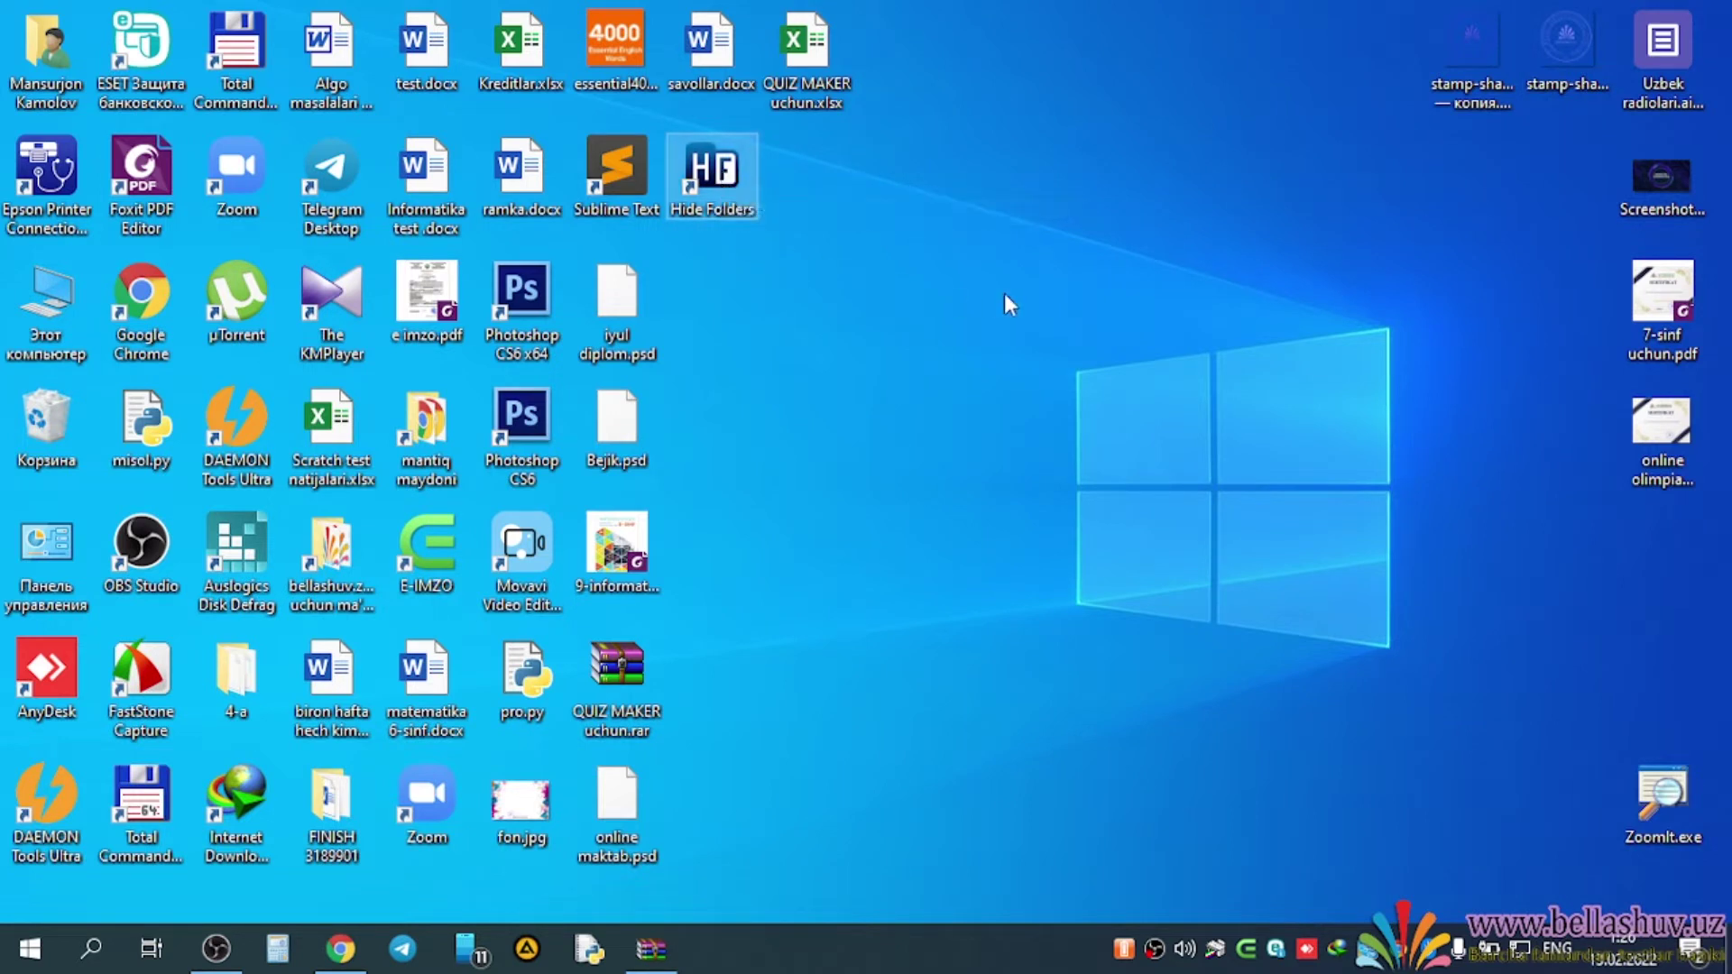
pyautogui.rightClick(929, 280)
pyautogui.moveTo(1046, 546)
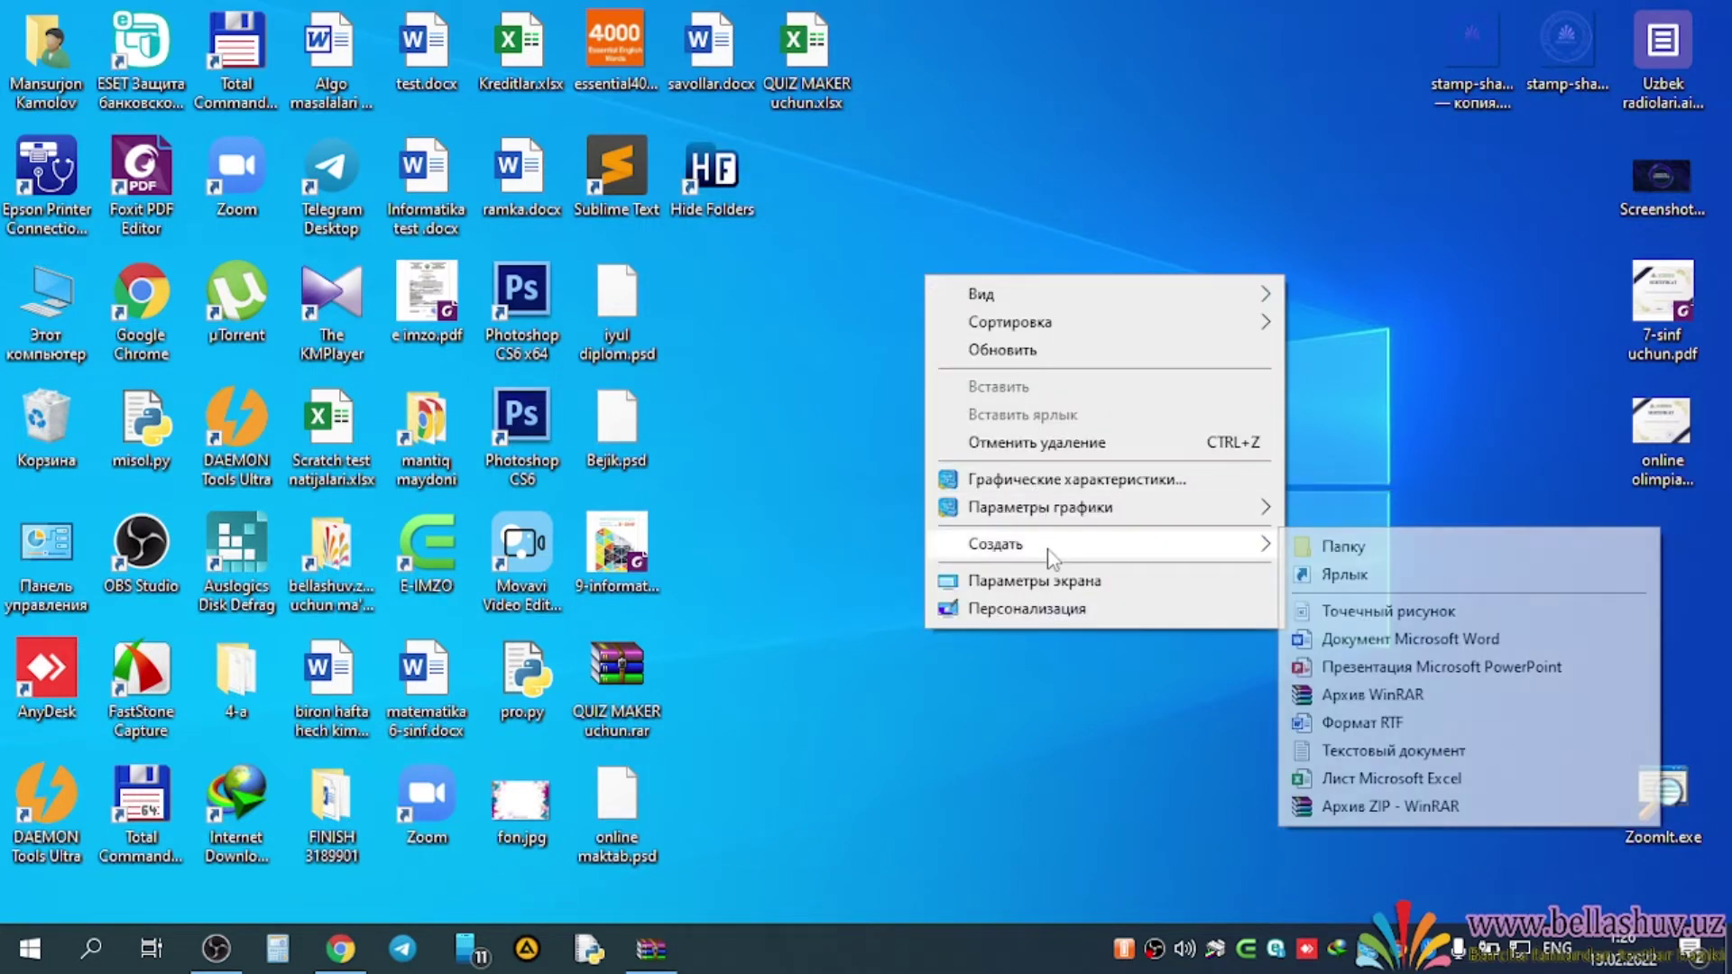
pyautogui.click(1382, 552)
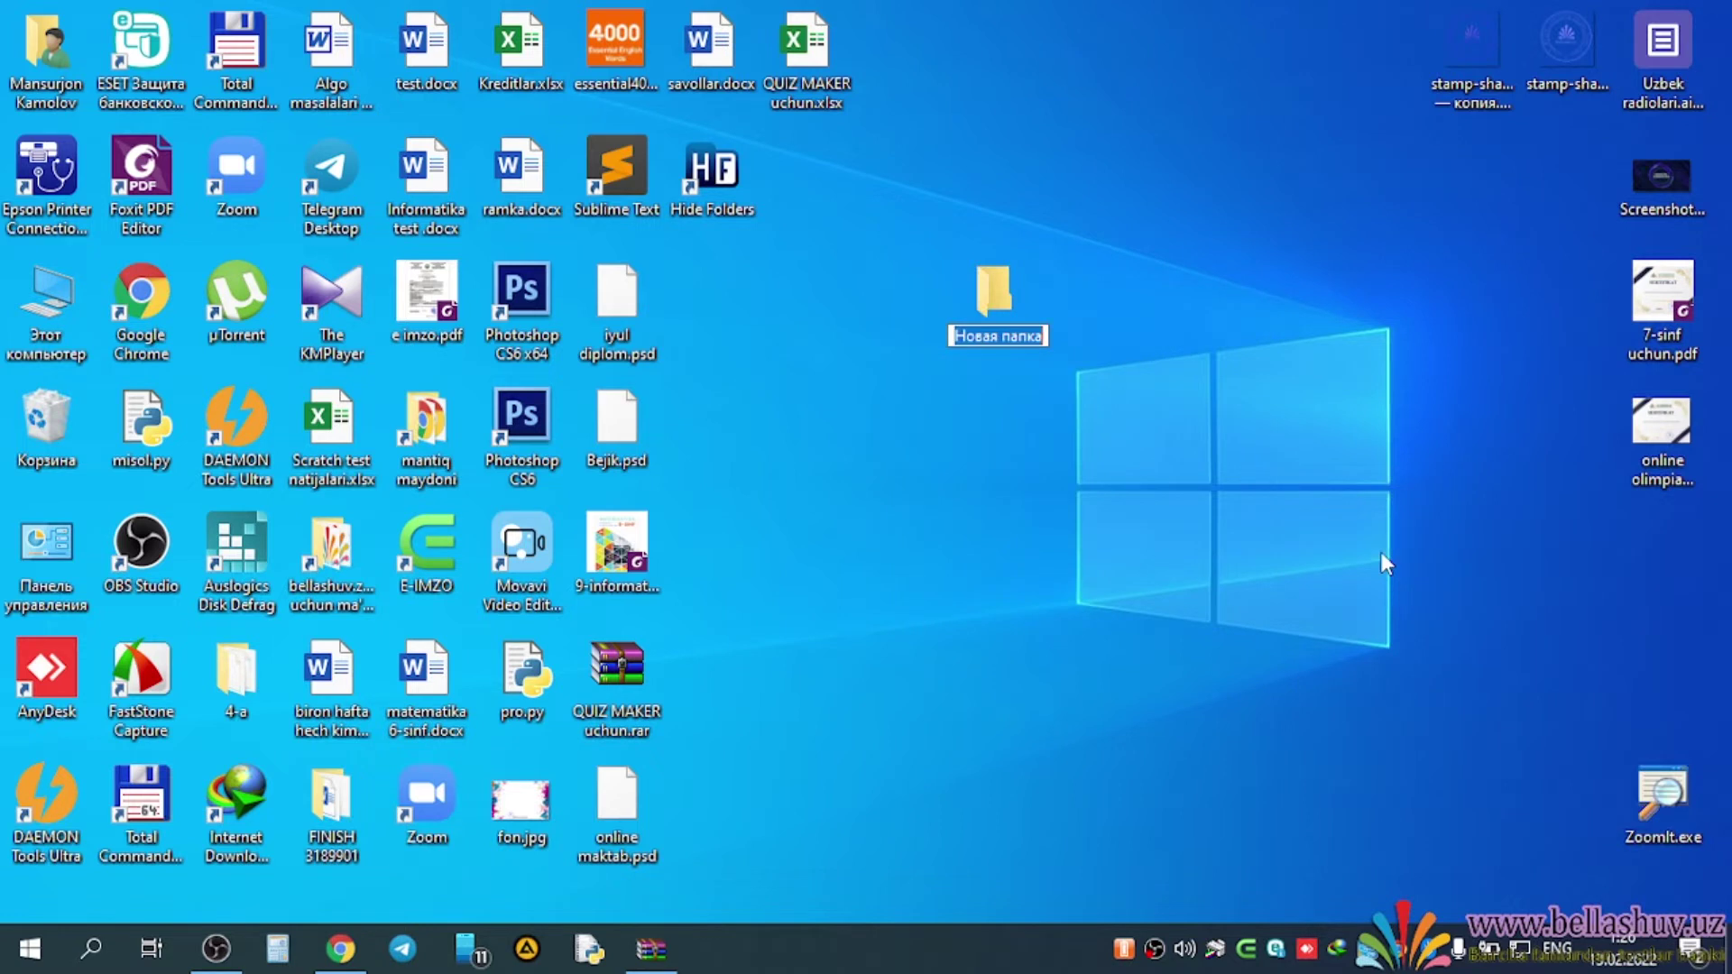
pyautogui.write('Parollan')
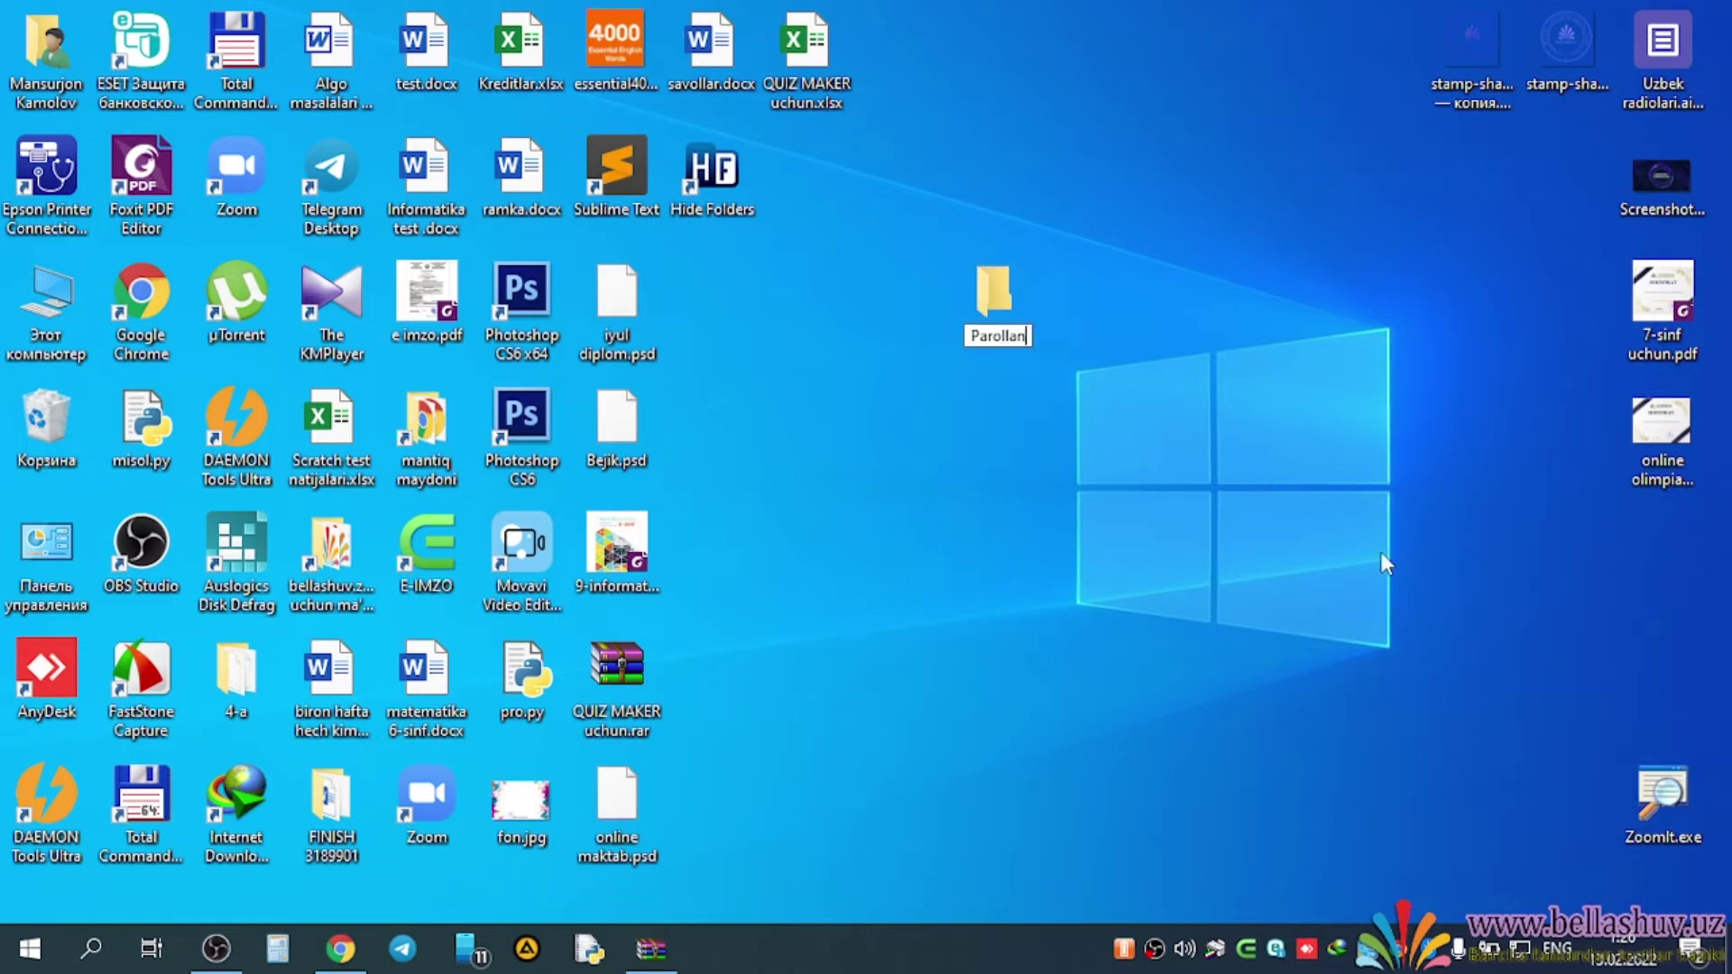
pyautogui.write('gan papka')
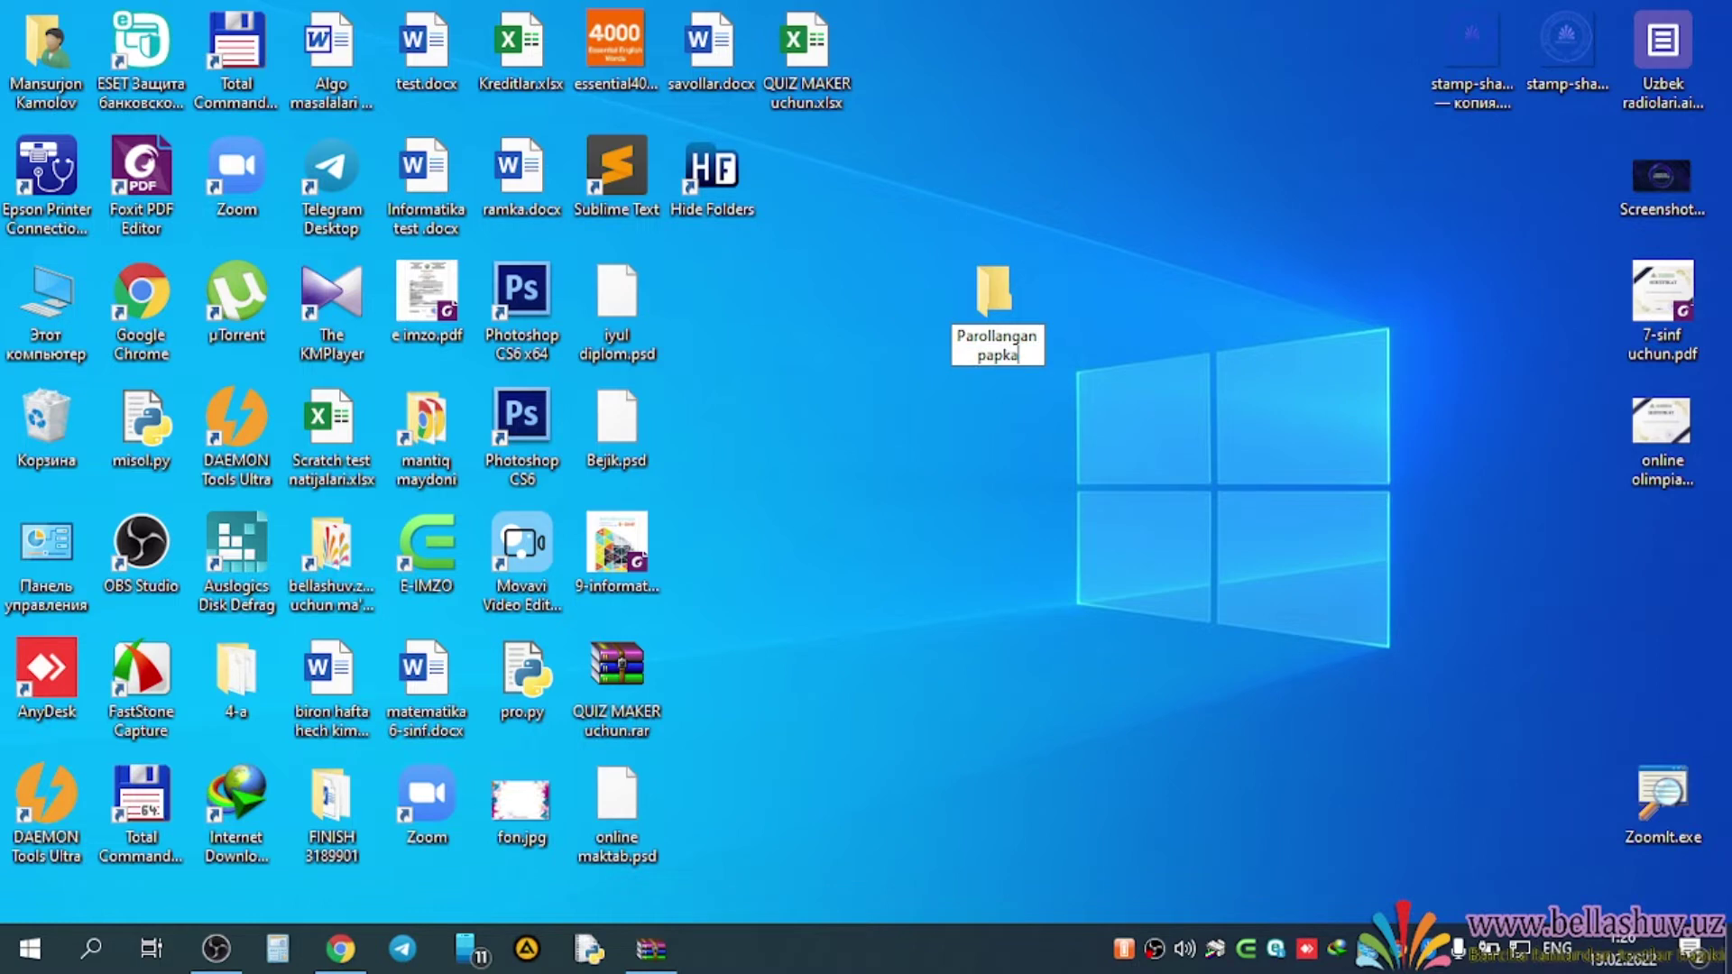
pyautogui.press('Return')
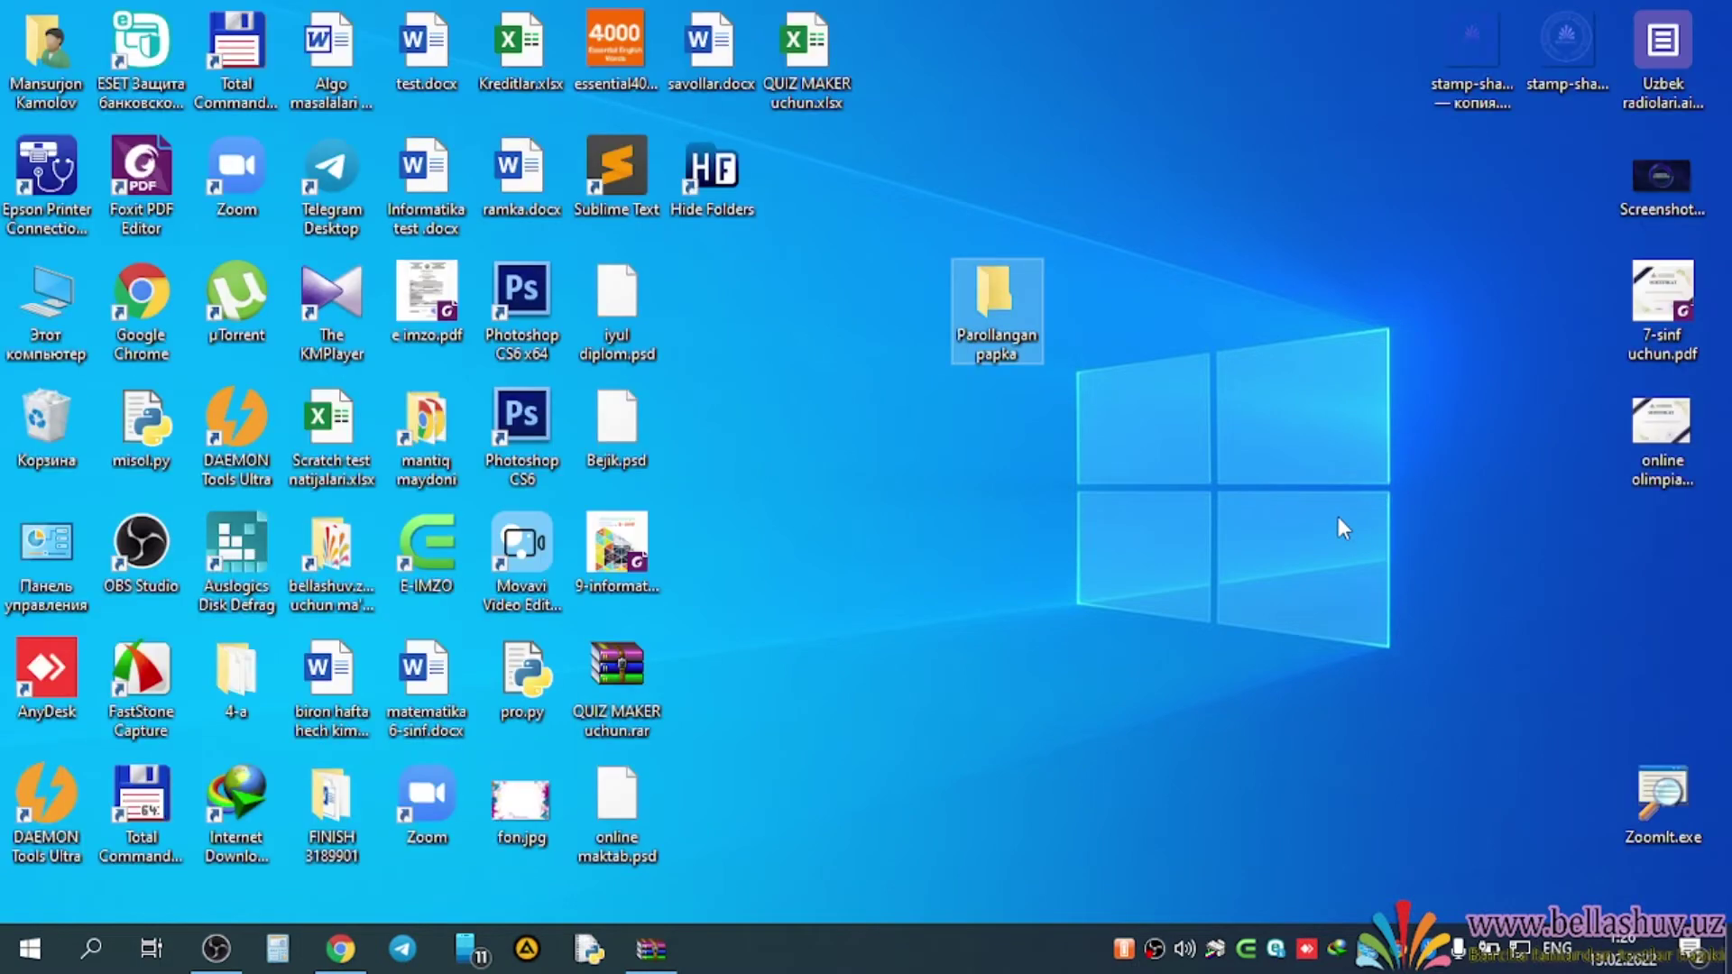
# - Start Hide Folders from the desktop and switch its protection off and back on
pyautogui.click(1217, 437)
pyautogui.moveTo(1091, 442); pyautogui.dragTo(1007, 413)
pyautogui.click(746, 165)
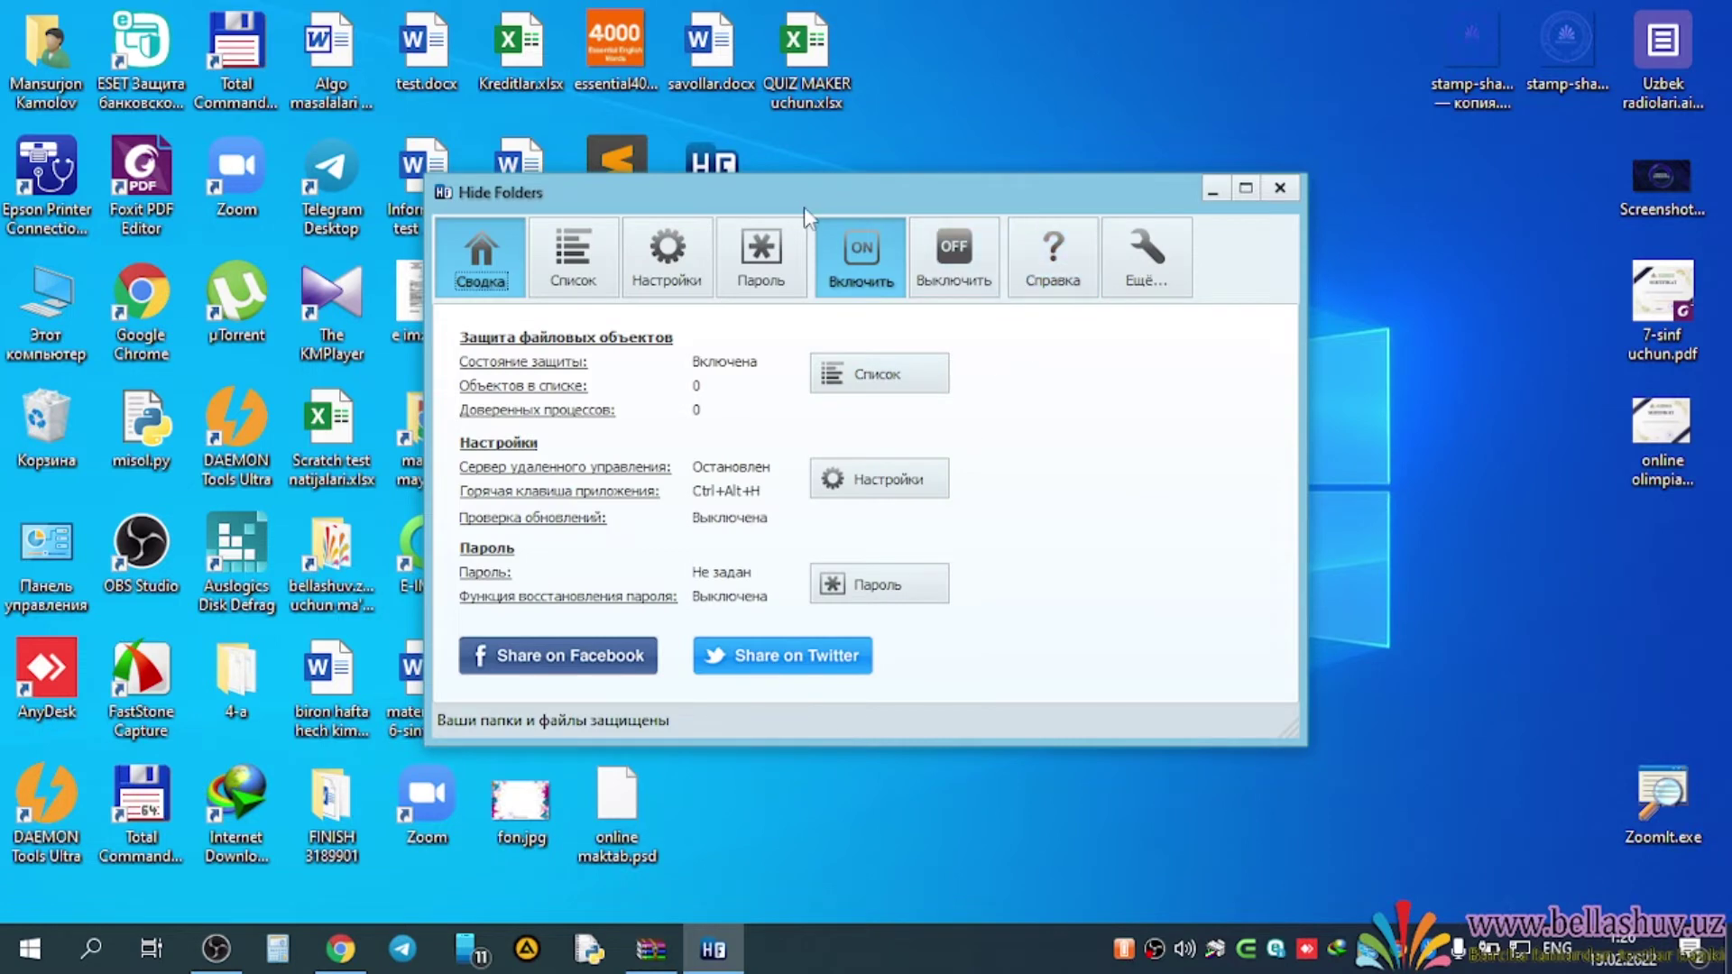
pyautogui.moveTo(803, 207); pyautogui.dragTo(507, 202)
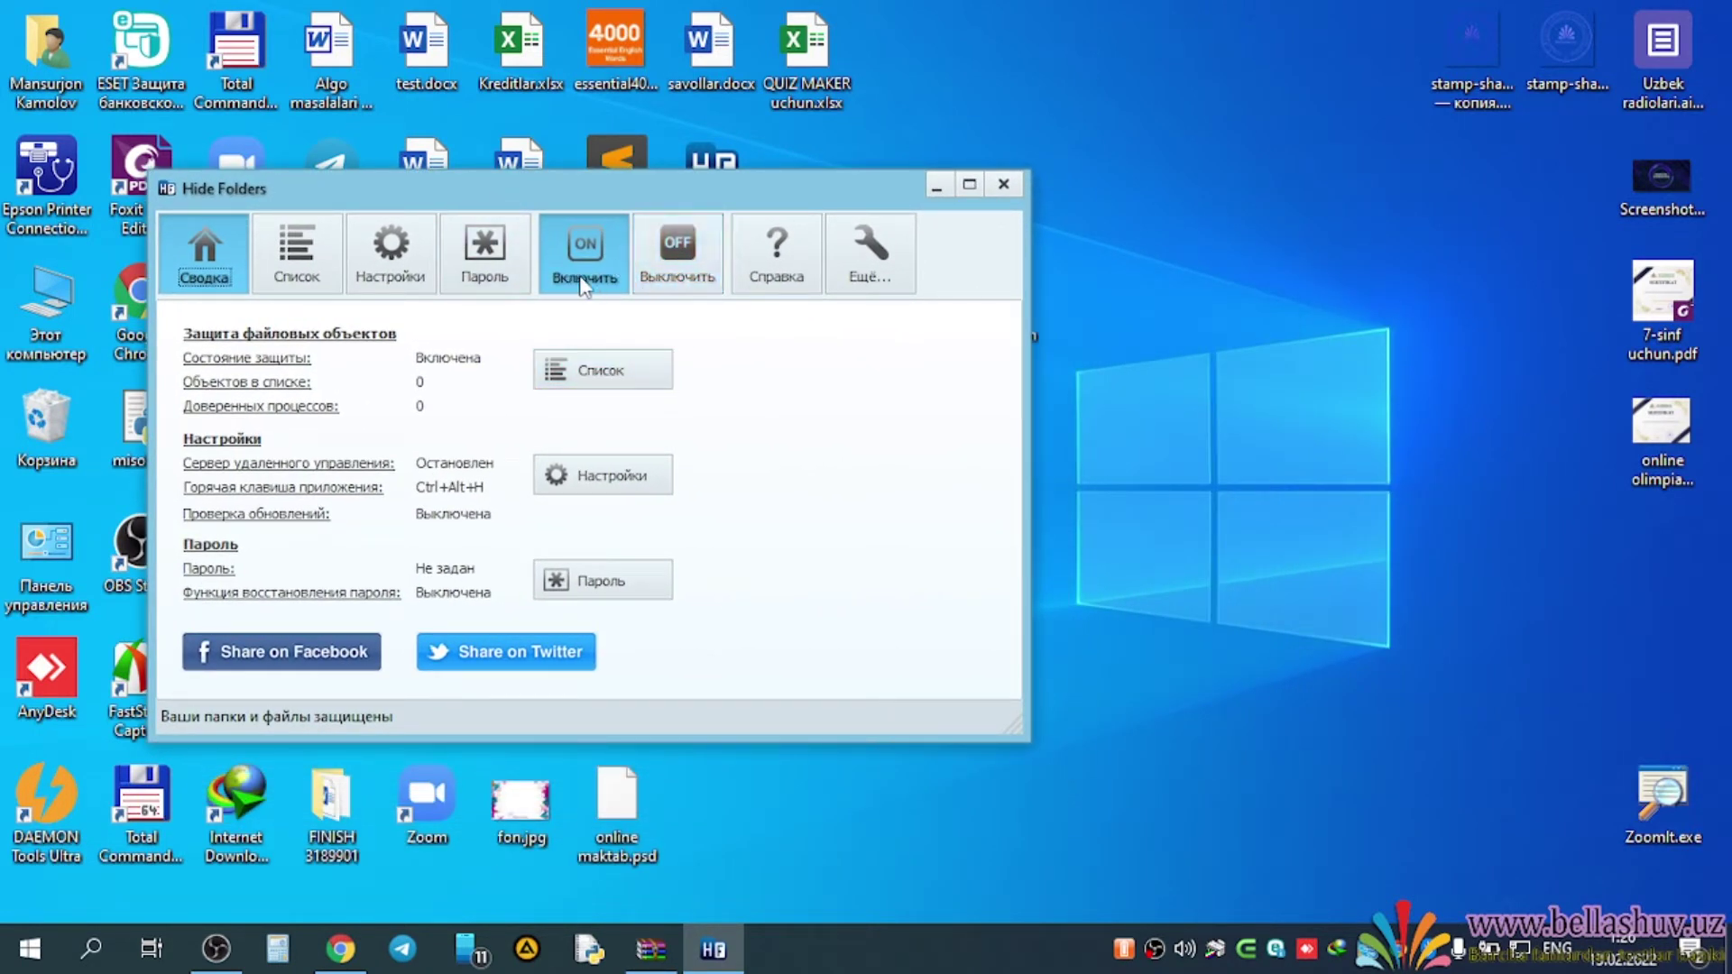
pyautogui.click(704, 285)
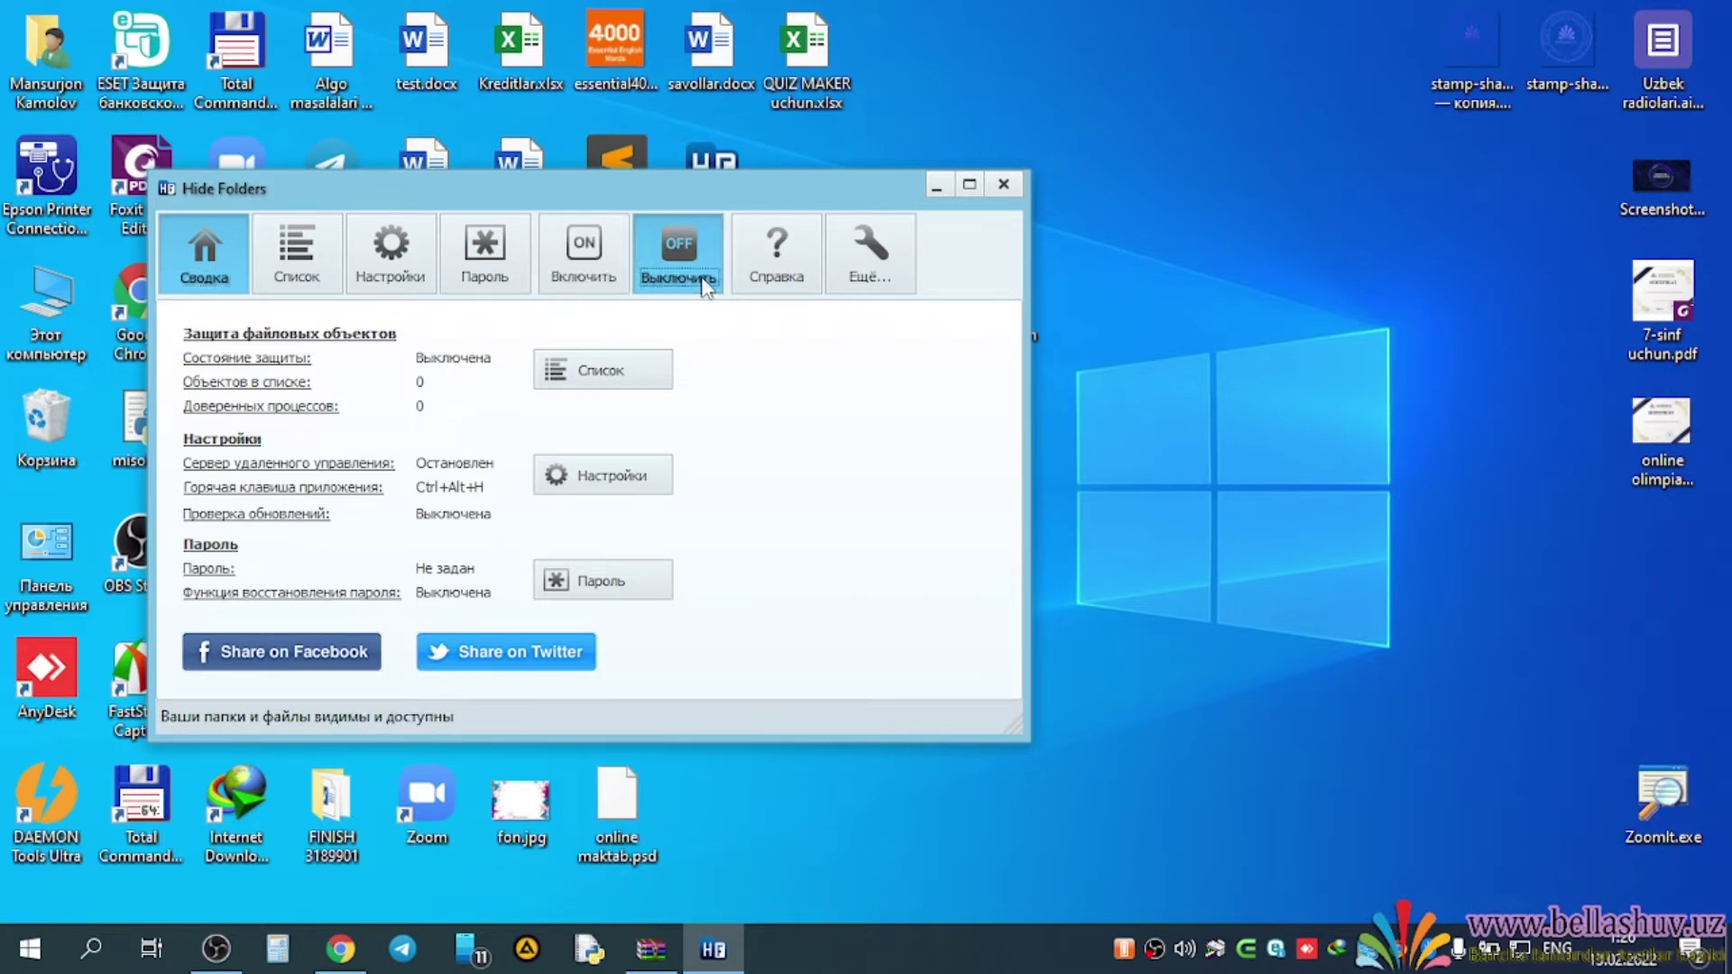
pyautogui.click(600, 285)
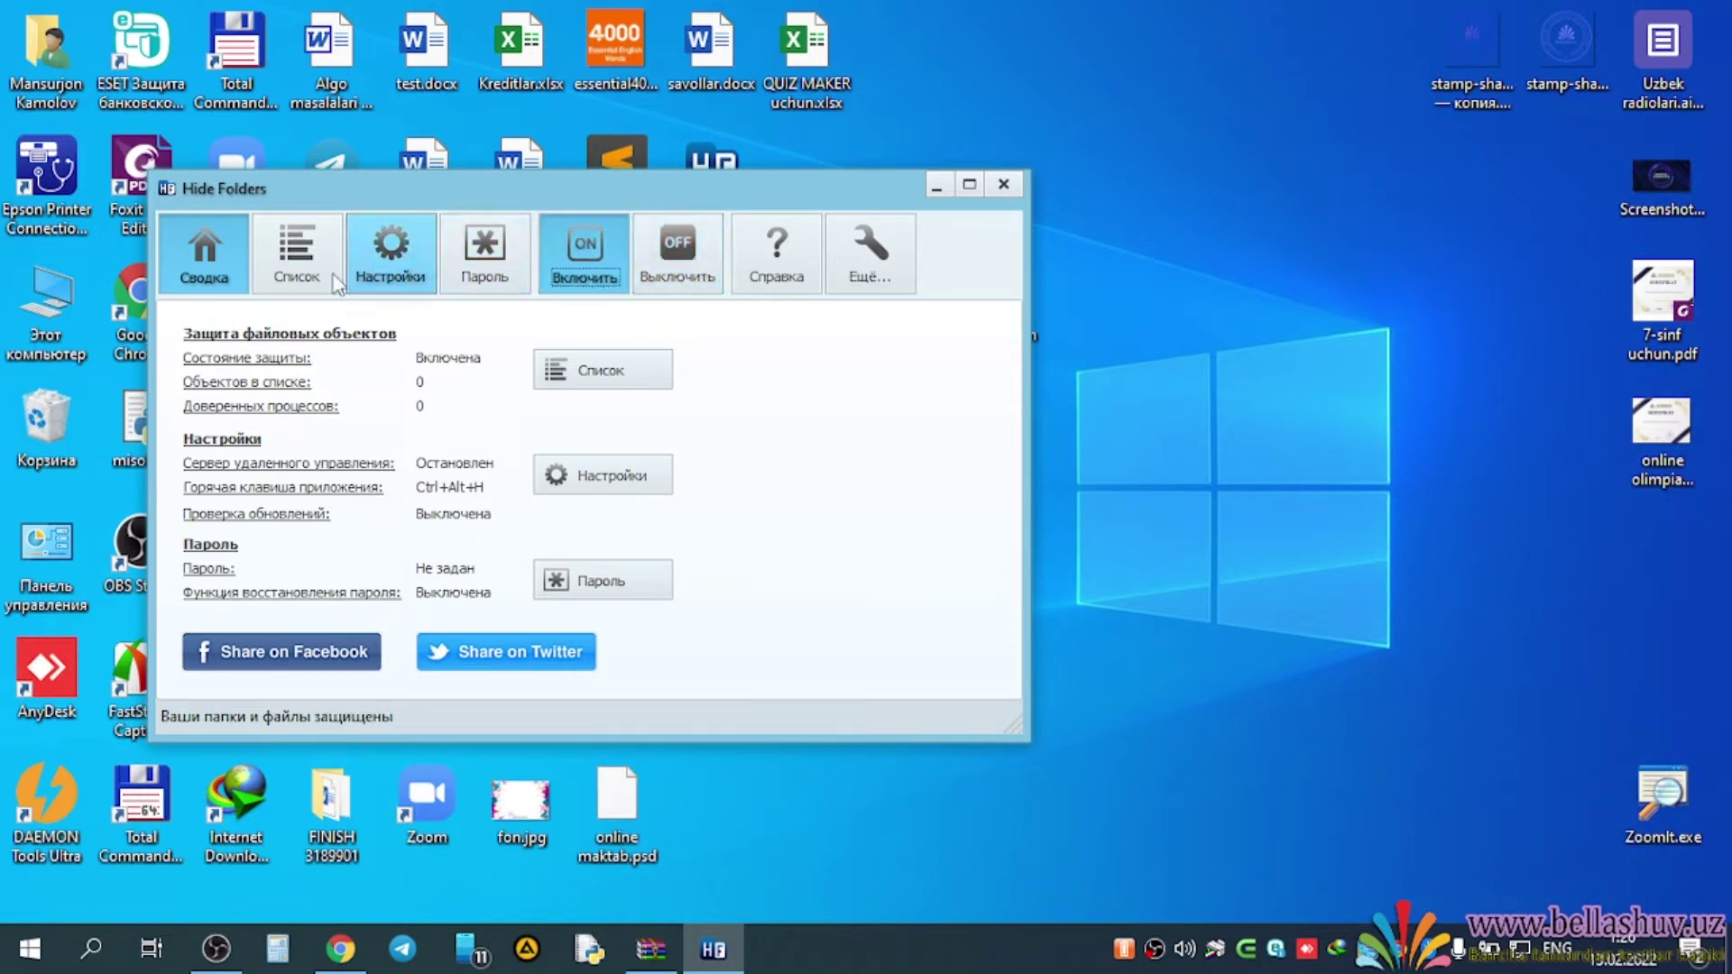
# - Begin adding an object to the list of protected items and set its protection method to Блокировать
pyautogui.click(290, 281)
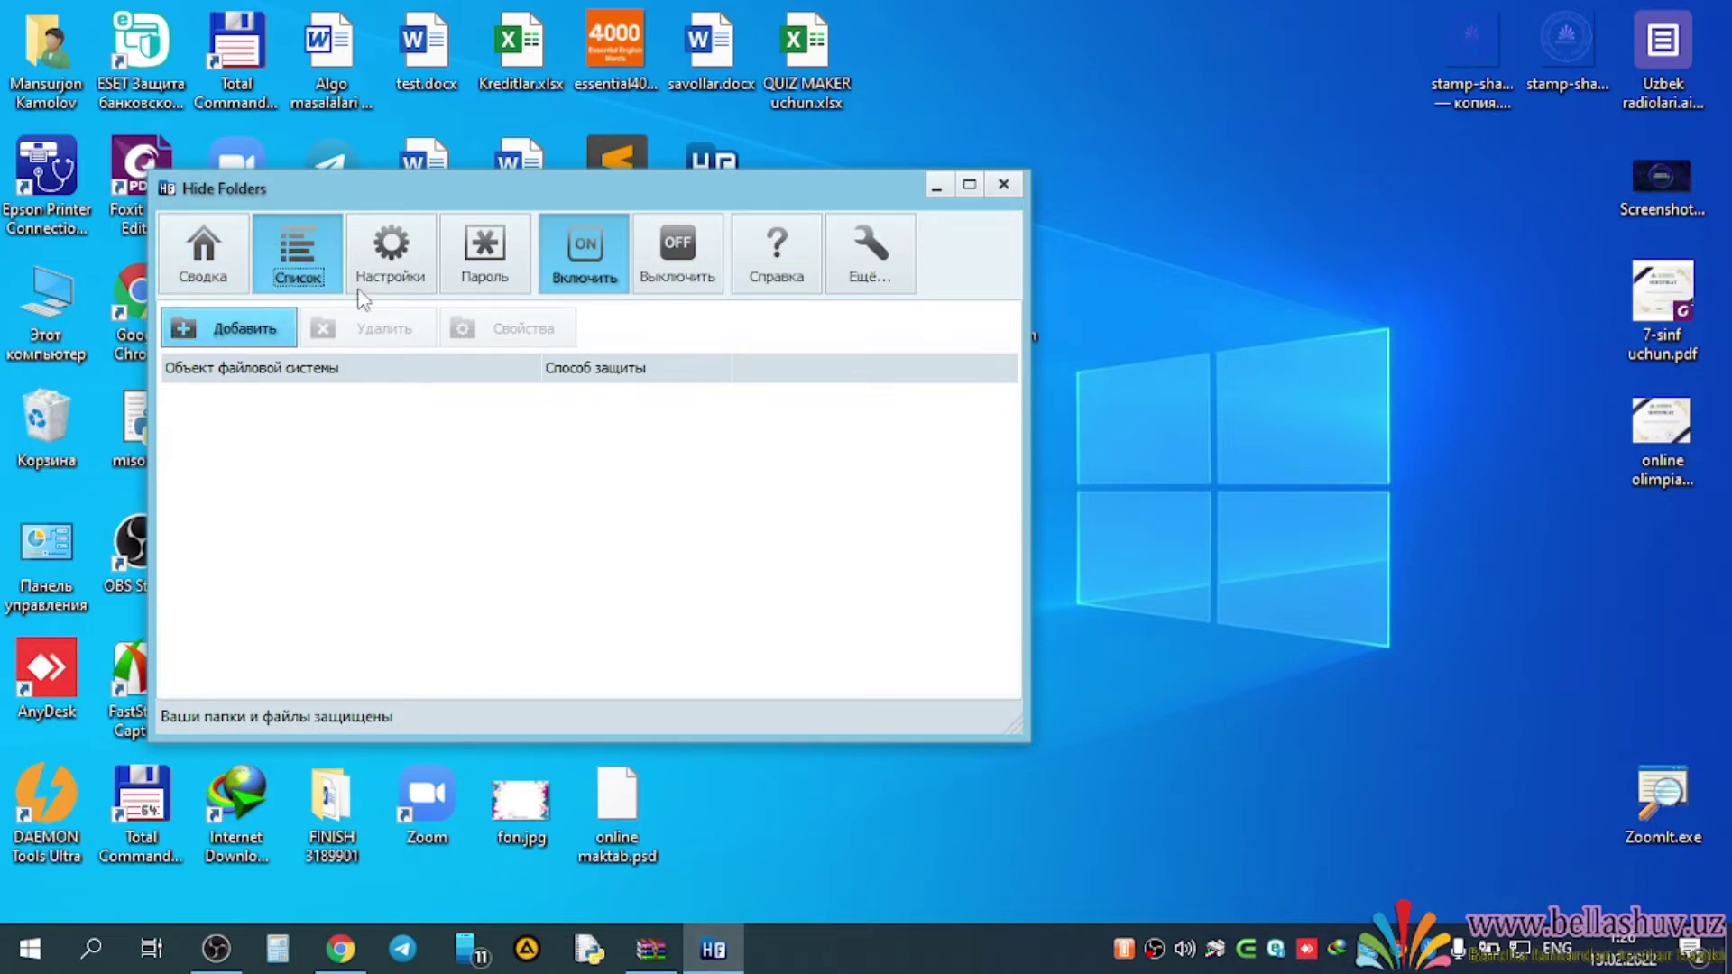
pyautogui.moveTo(777, 191); pyautogui.dragTo(1032, 174)
pyautogui.click(501, 316)
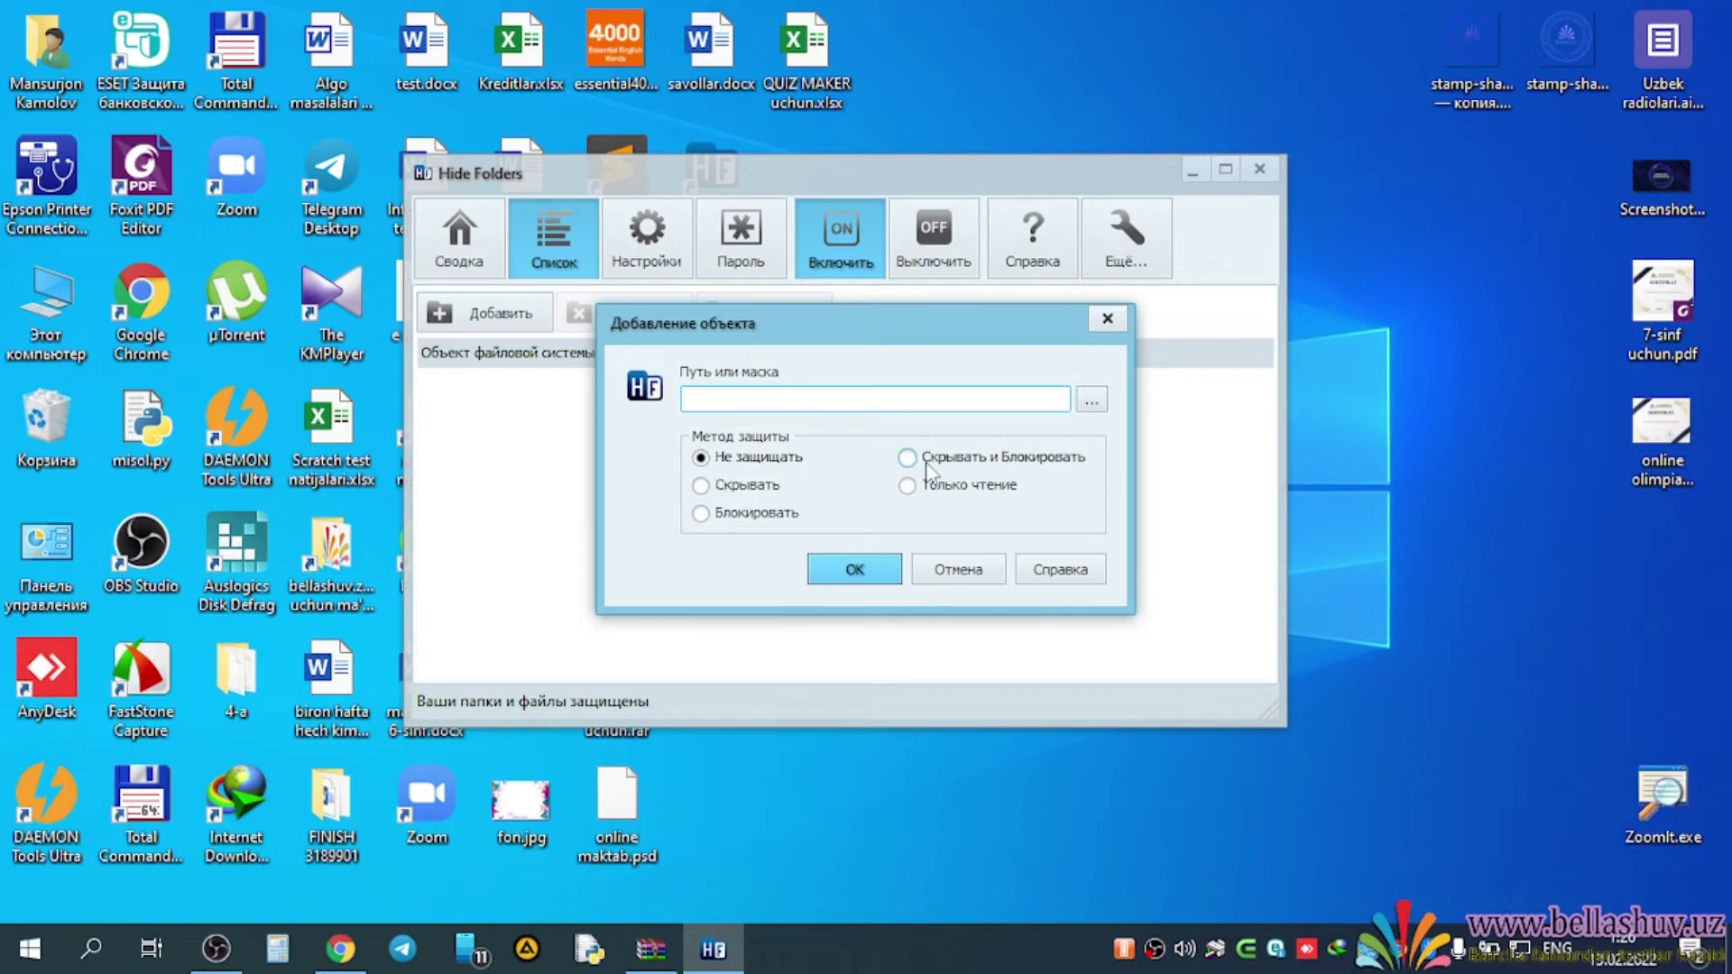
pyautogui.click(729, 490)
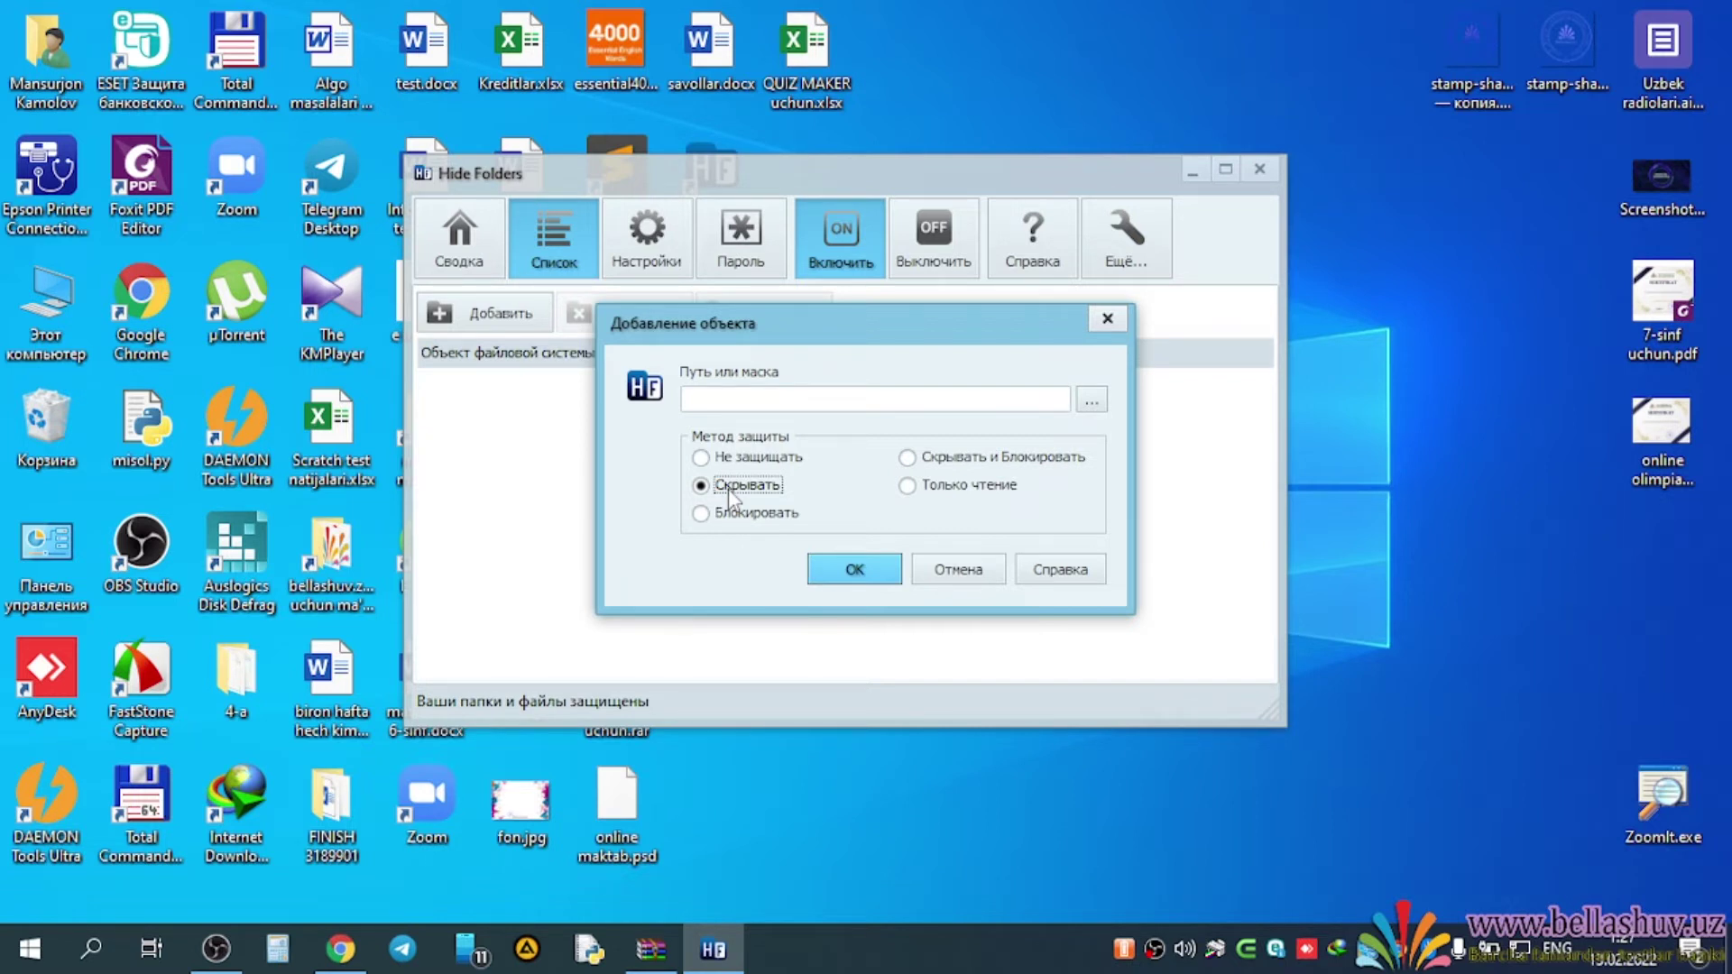
pyautogui.click(734, 514)
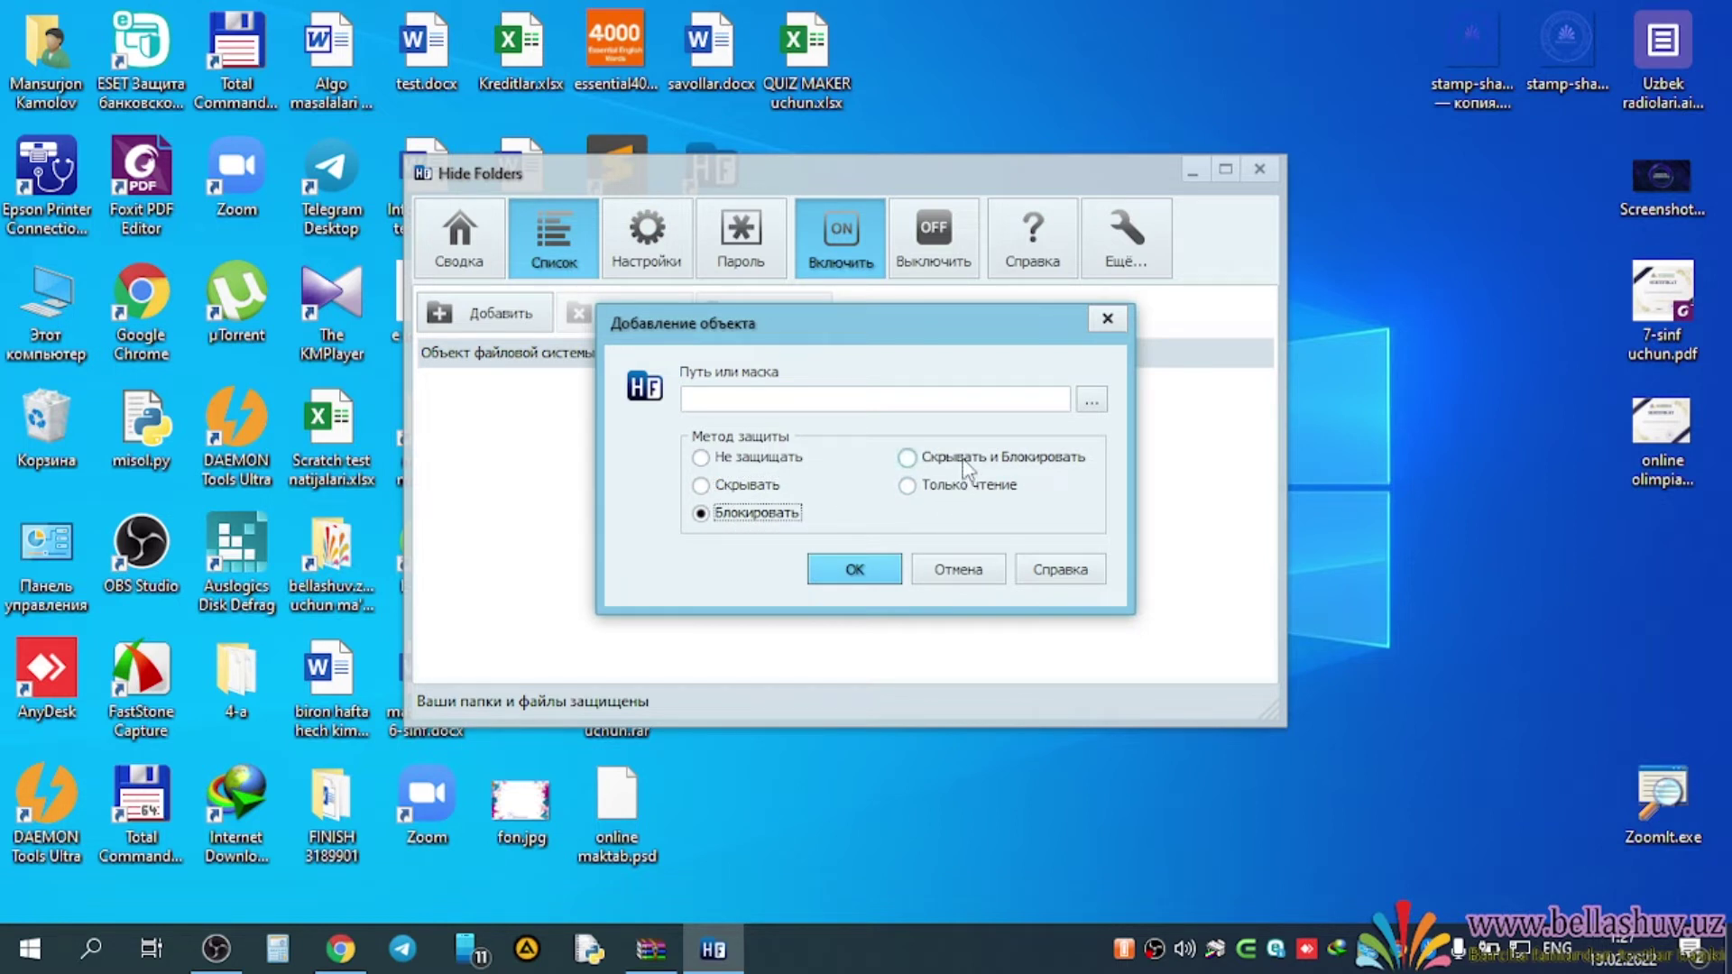
pyautogui.click(987, 492)
pyautogui.click(766, 514)
# - Choose the desktop folder "Parollangan papka" as the object's path and add it to the protected list
pyautogui.click(1091, 401)
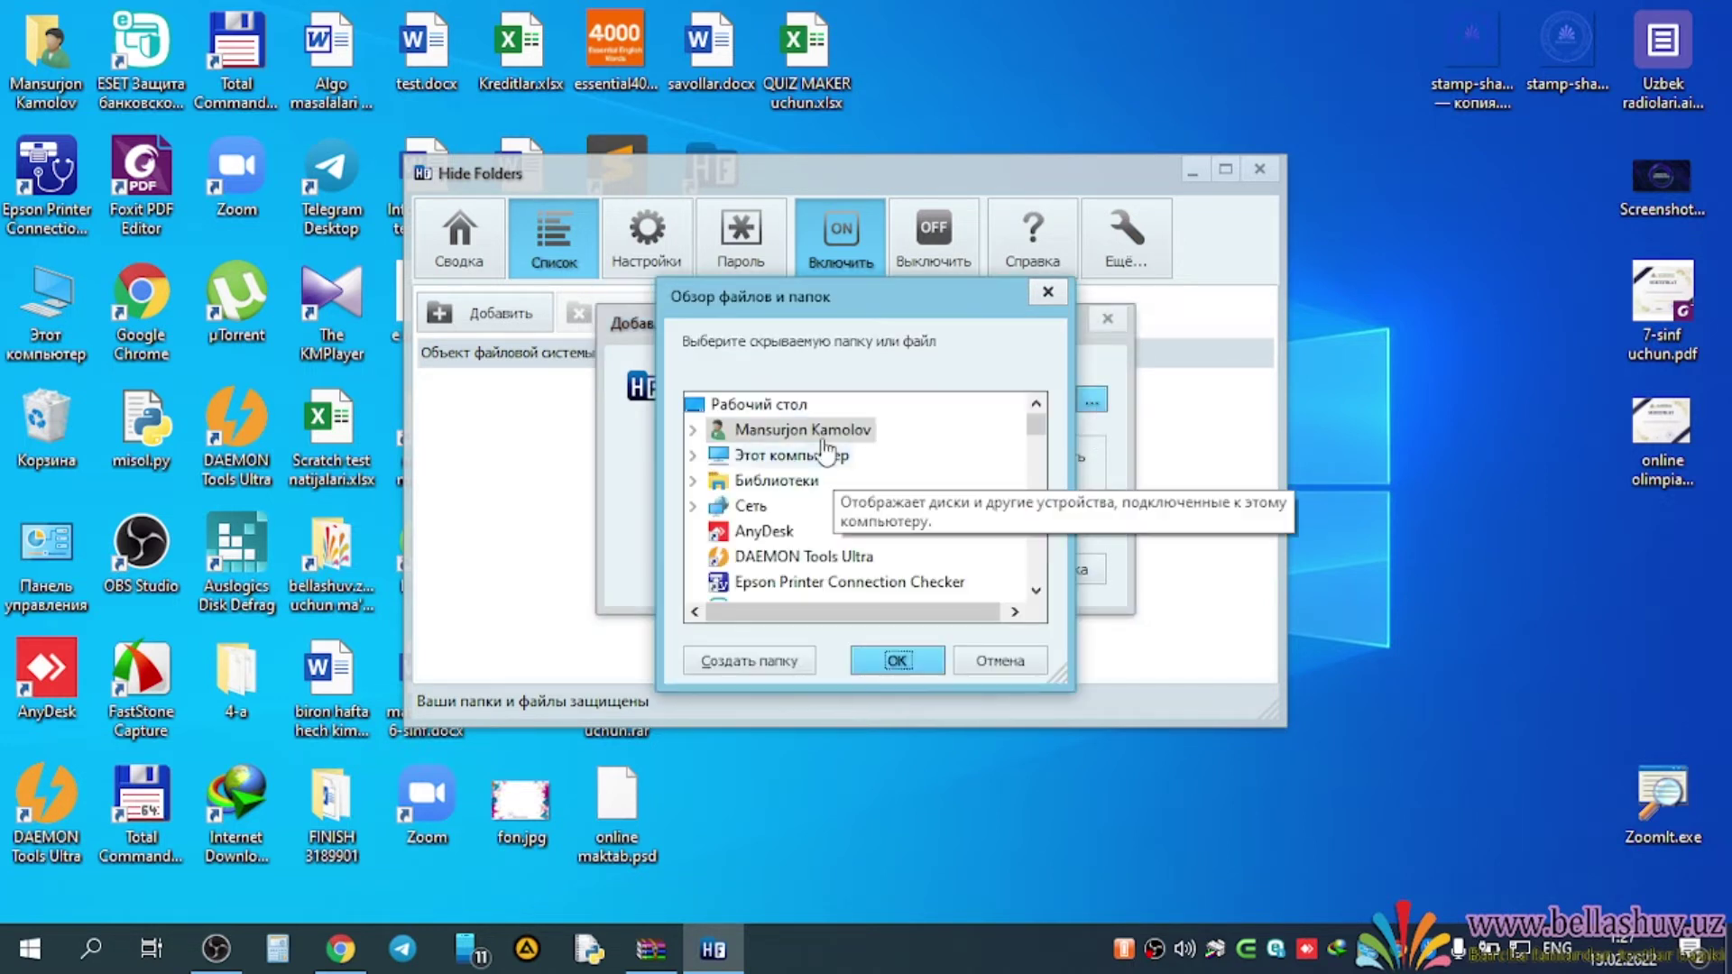
pyautogui.click(1047, 291)
pyautogui.click(1091, 402)
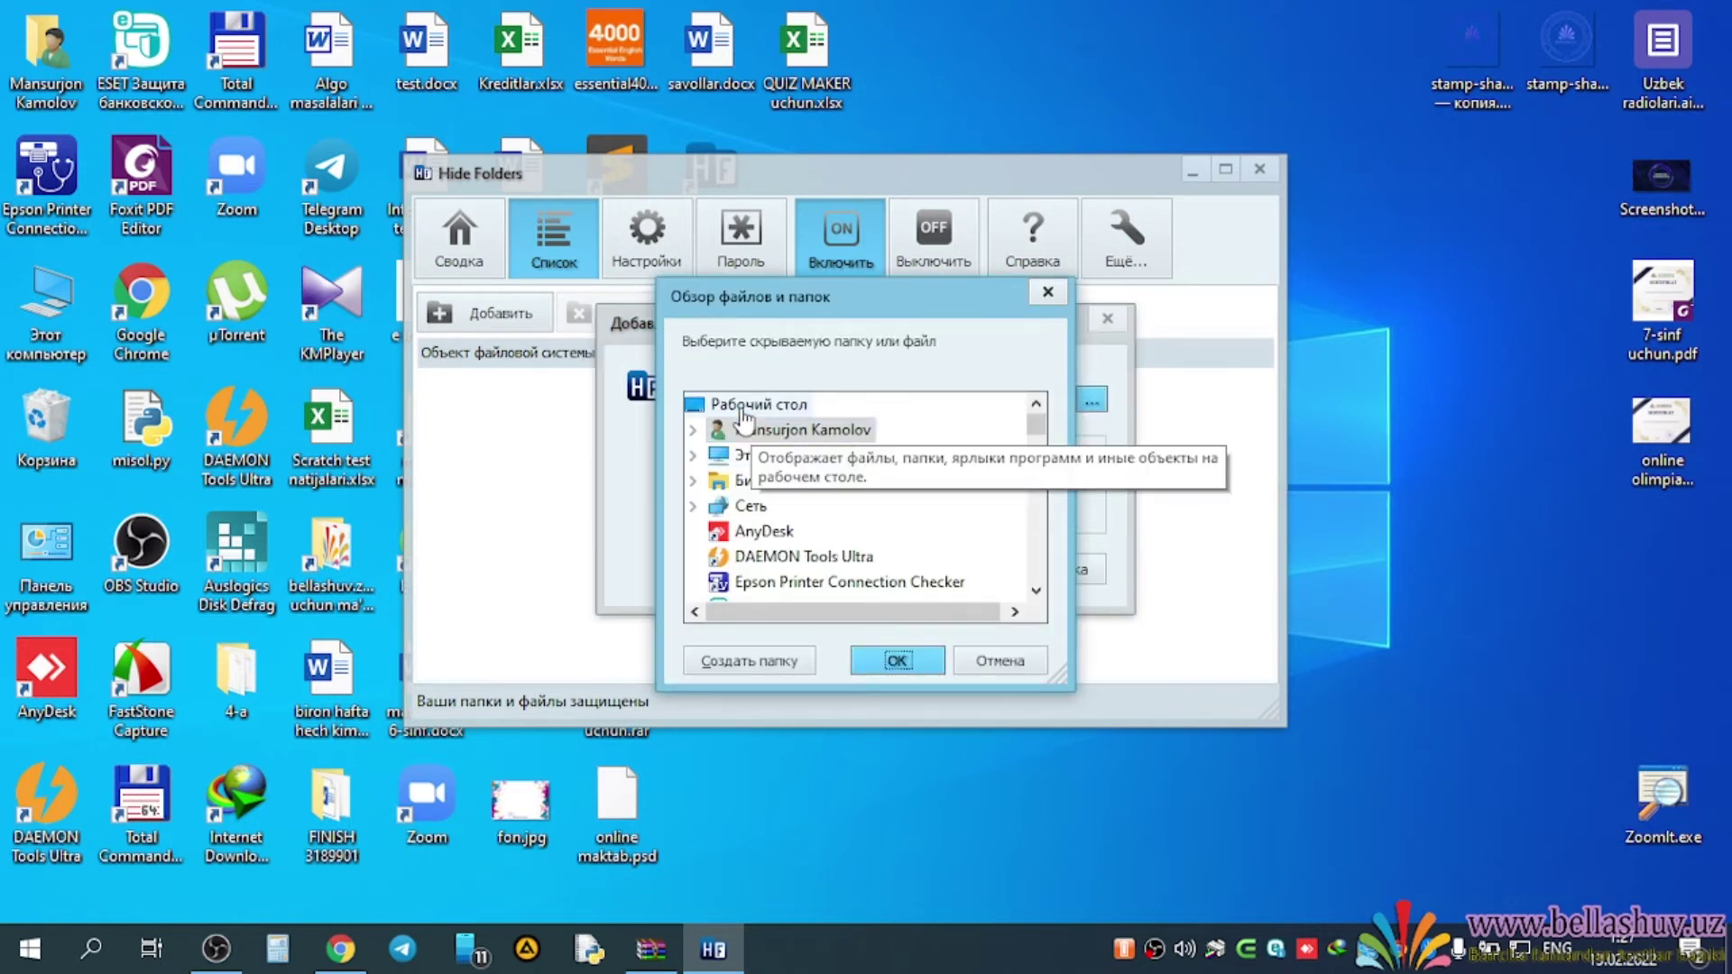
pyautogui.scroll(-7, 776, 532)
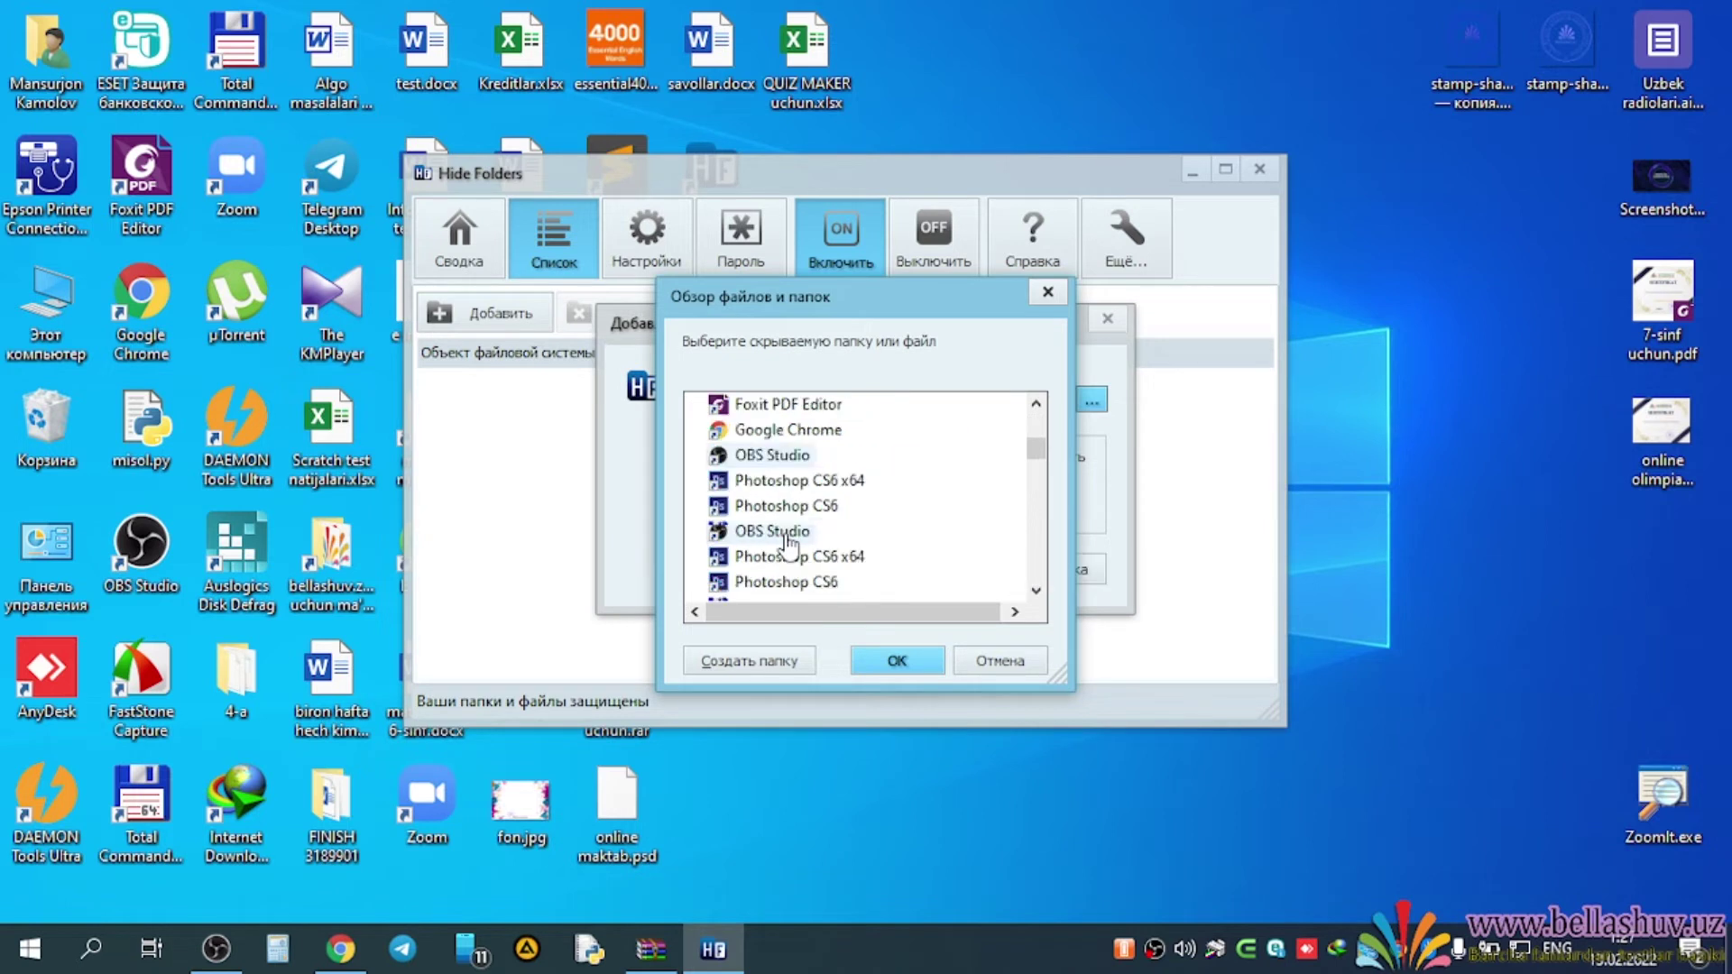
pyautogui.click(794, 506)
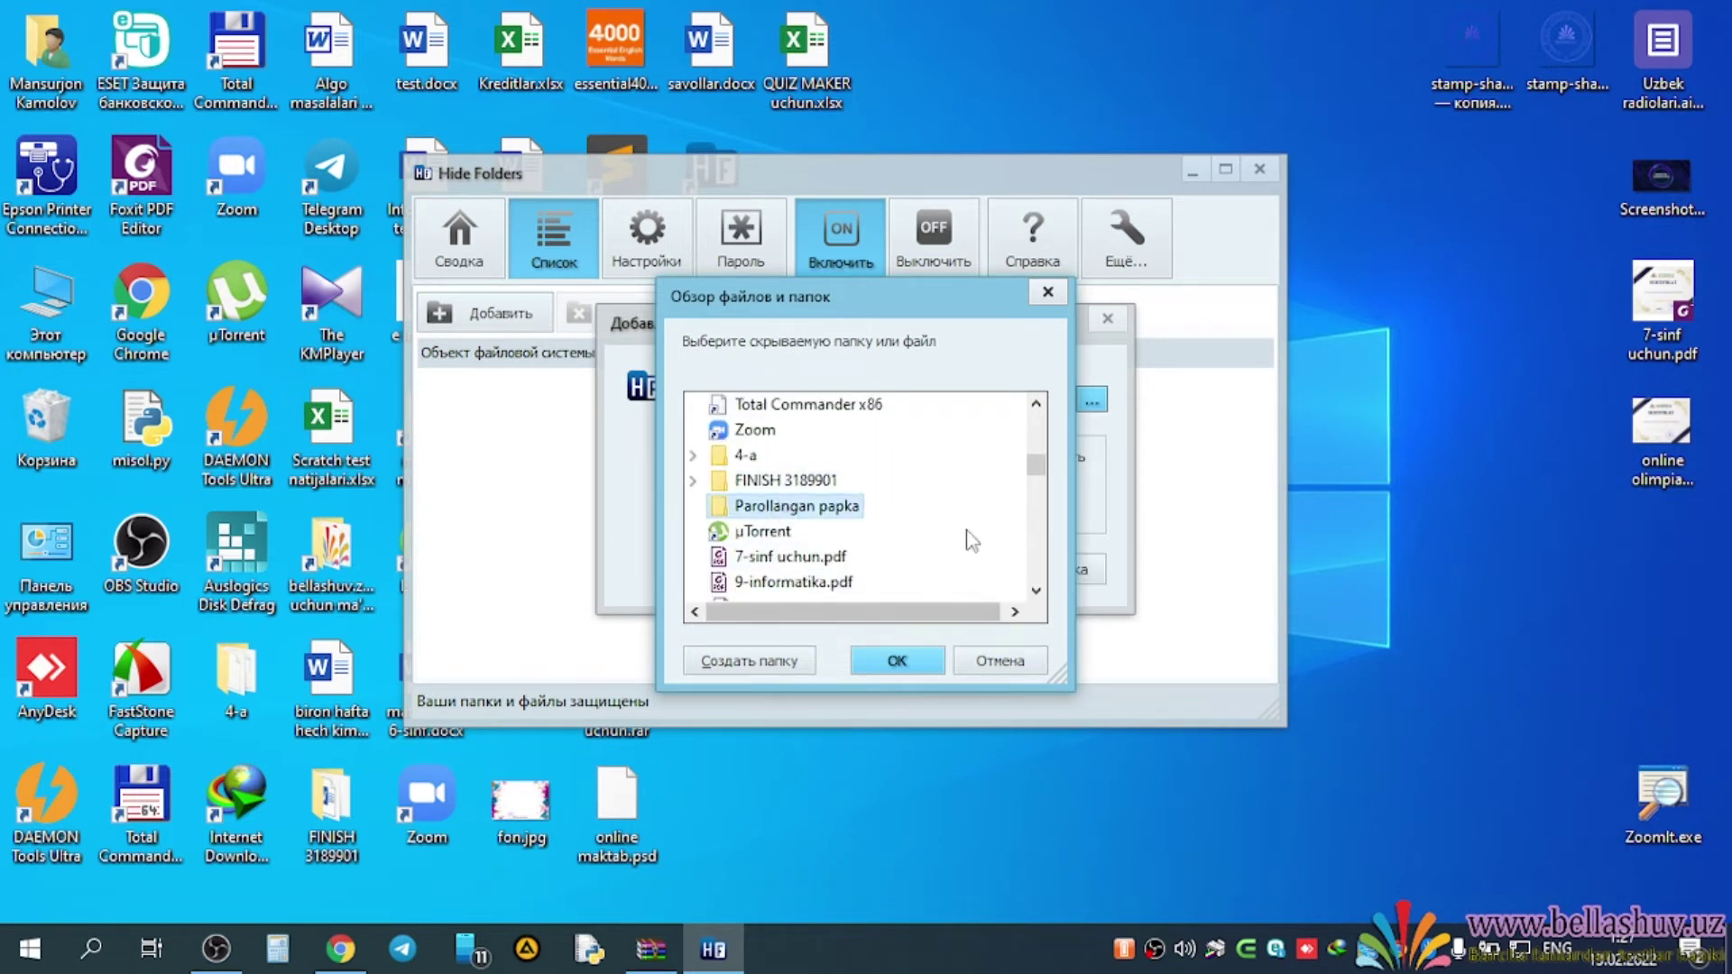
pyautogui.click(897, 663)
pyautogui.click(851, 570)
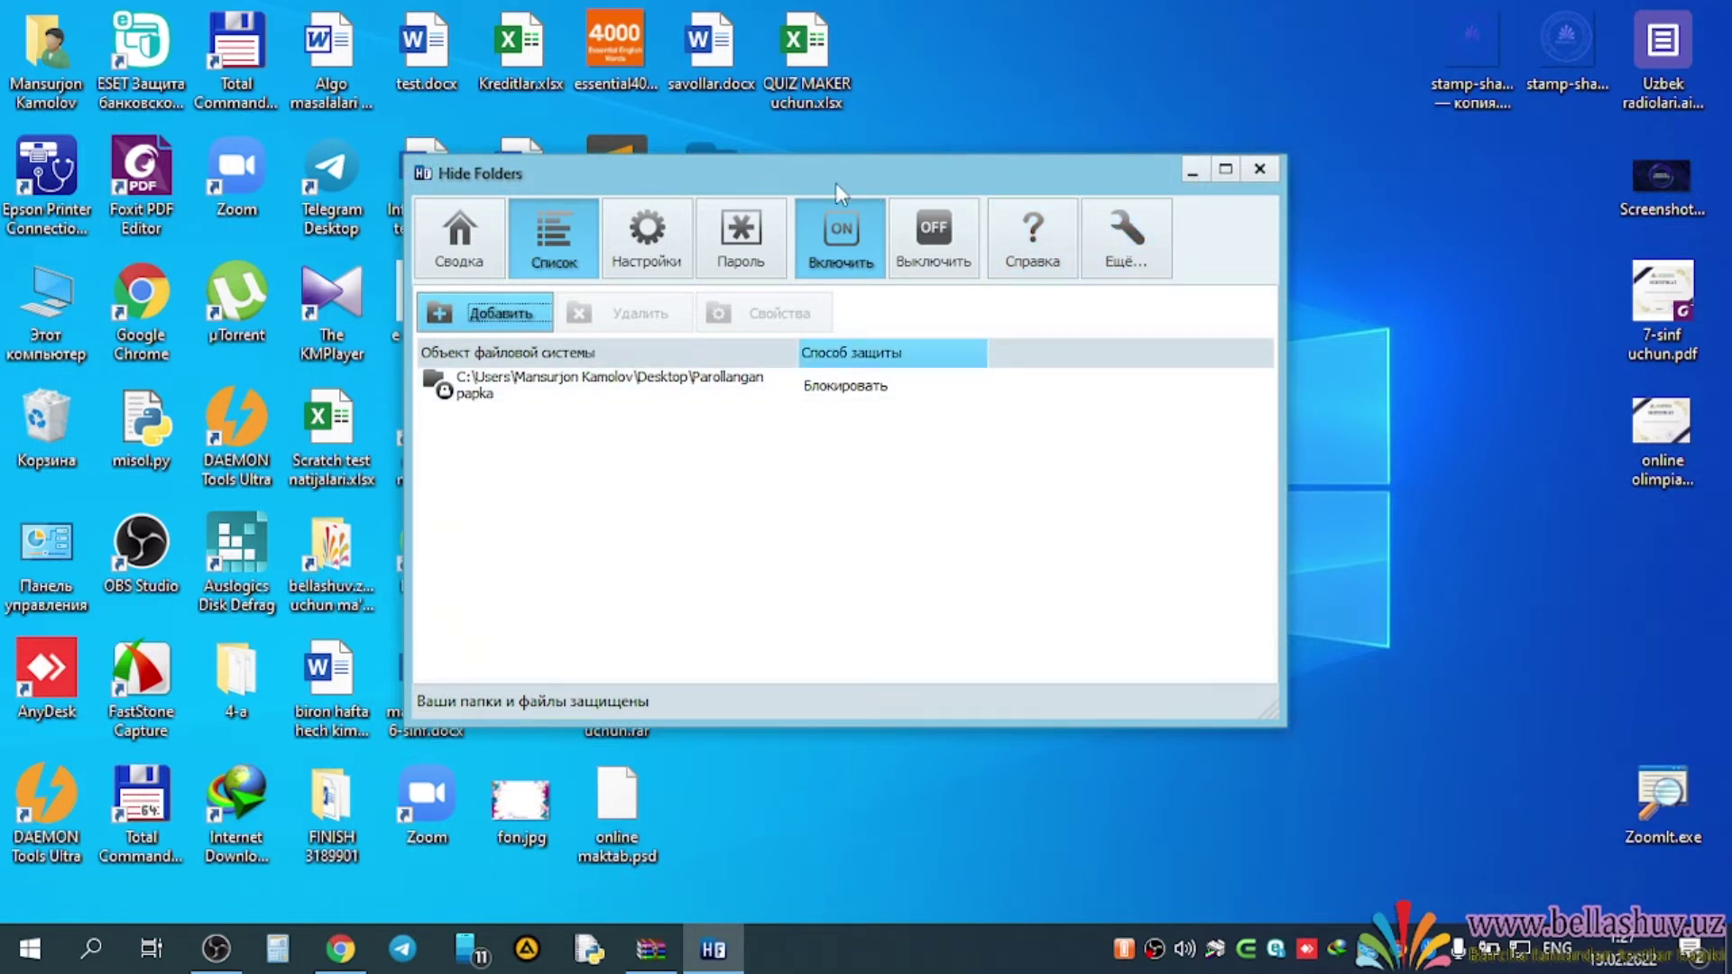
# - Minimise Hide Folders, refresh the desktop and try to open "Parollangan papka" twice to test the block
pyautogui.click(1192, 171)
pyautogui.rightClick(1085, 185)
pyautogui.click(1147, 263)
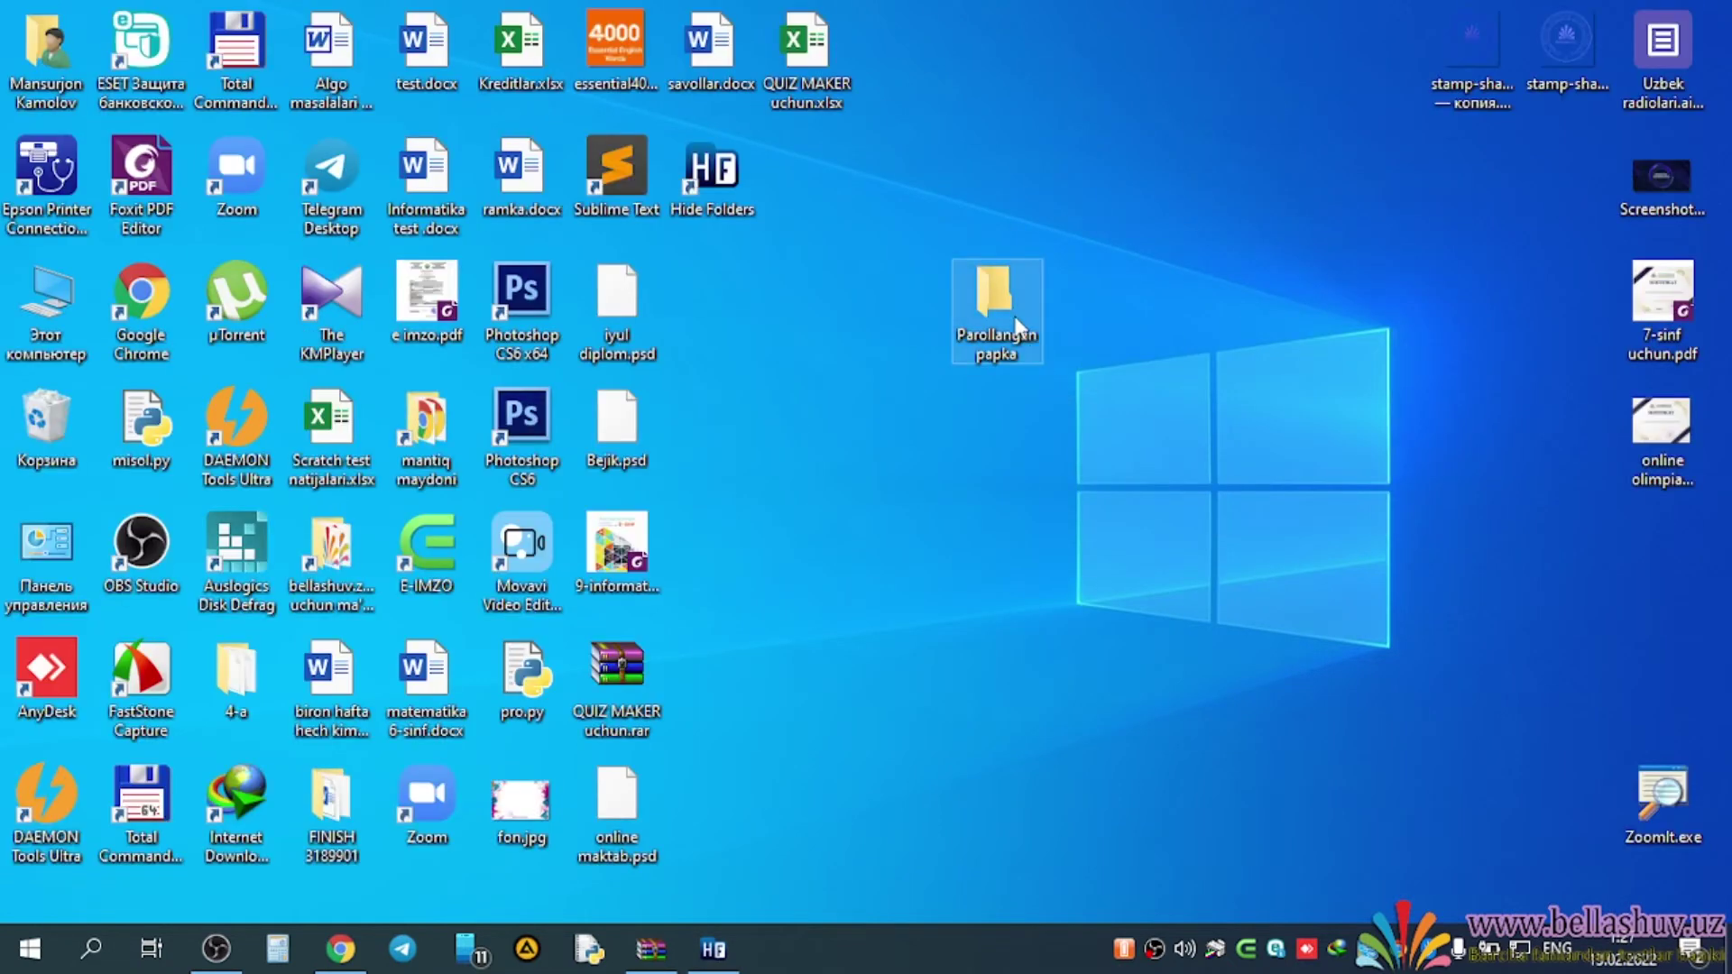
pyautogui.doubleClick(1014, 315)
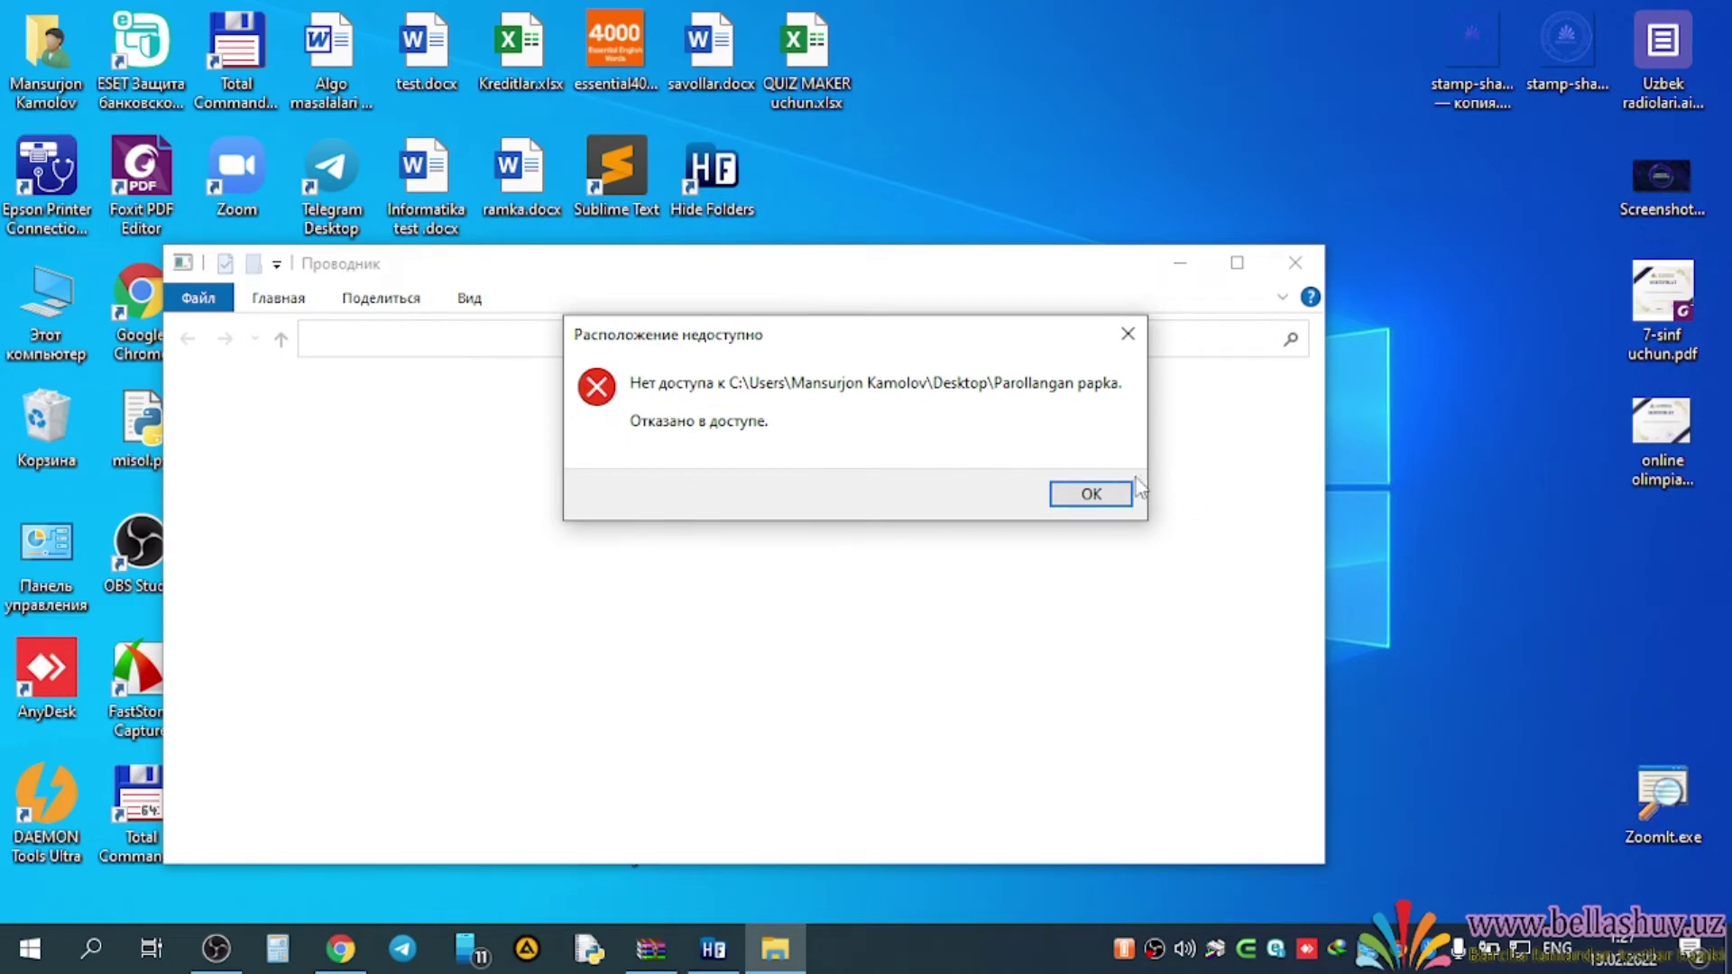
pyautogui.click(1107, 496)
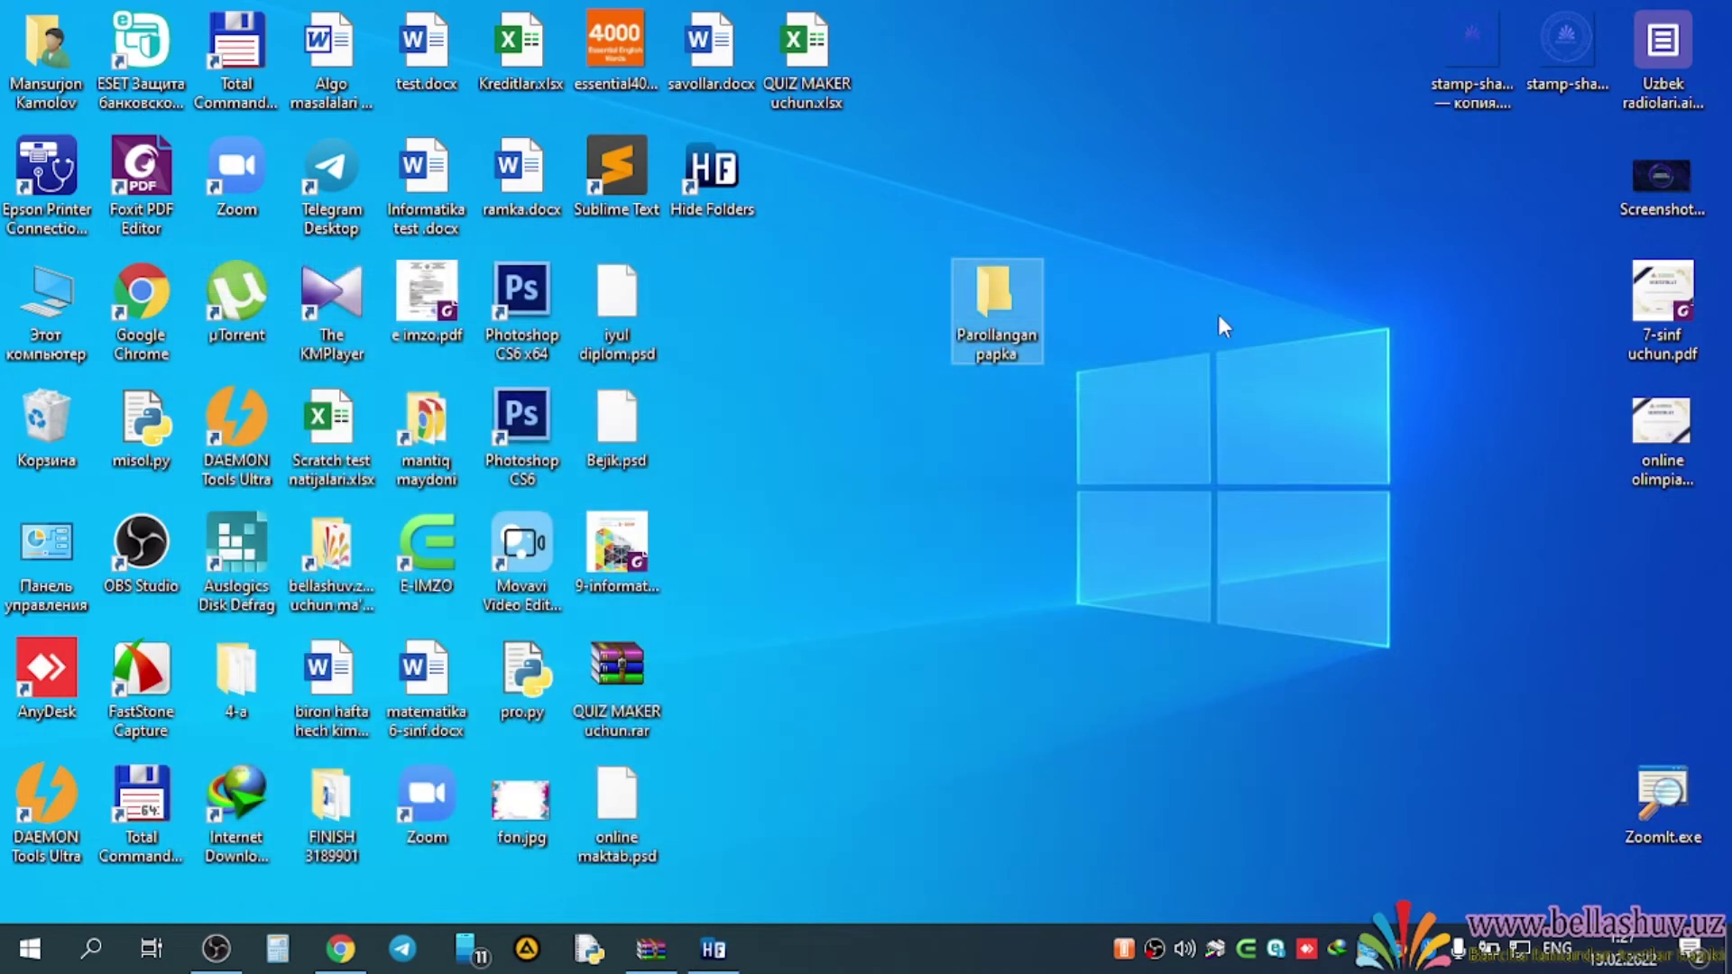
pyautogui.doubleClick(1016, 301)
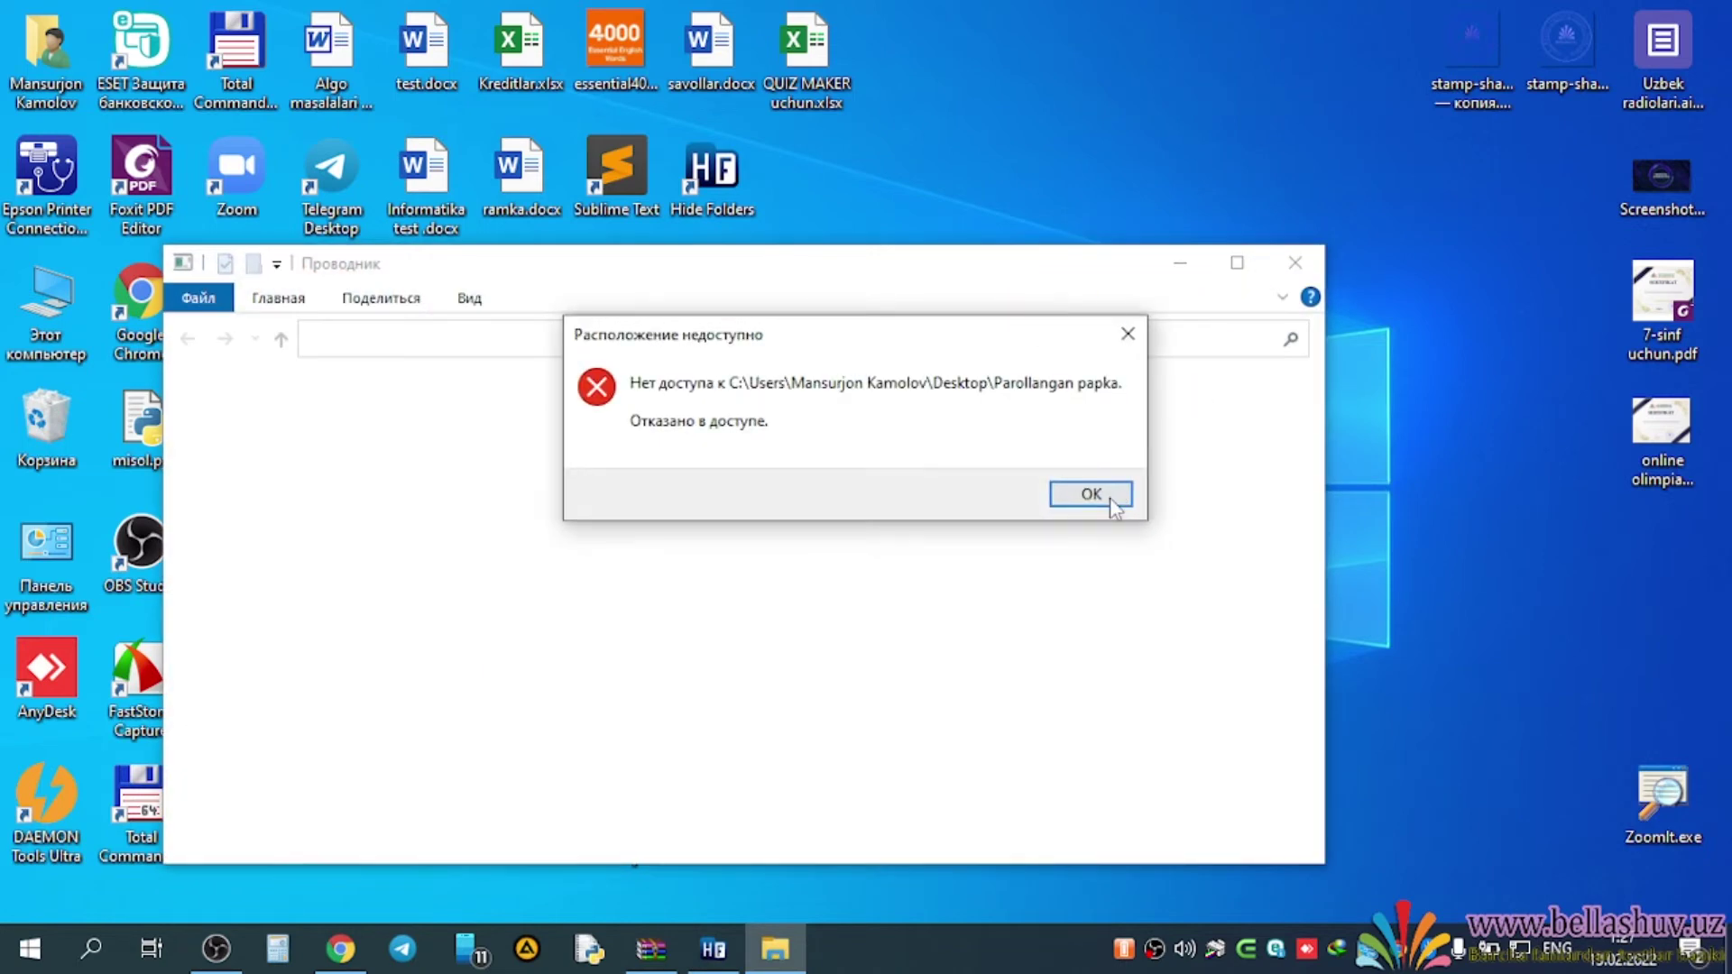
pyautogui.click(1110, 496)
# - Restore Hide Folders, switch protection off, and move "online olimpiada uchun.jpg" from the desktop into "Parollangan papka"
pyautogui.click(713, 948)
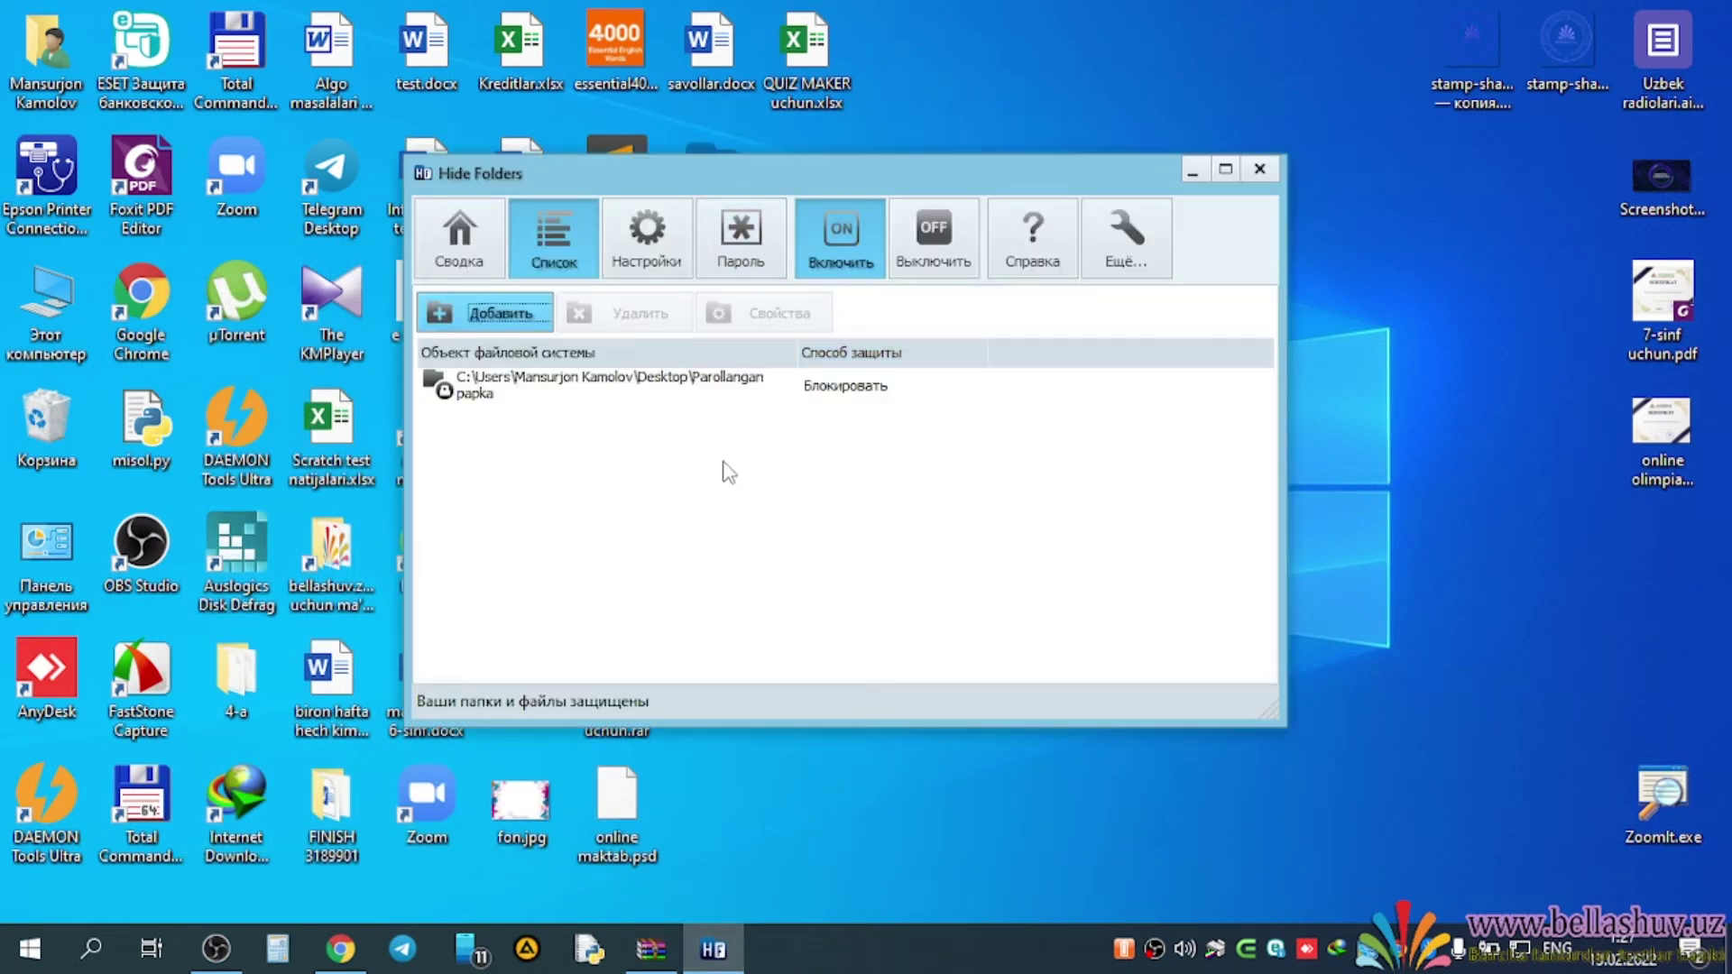
pyautogui.click(954, 242)
pyautogui.moveTo(945, 166); pyautogui.dragTo(537, 154)
pyautogui.doubleClick(978, 325)
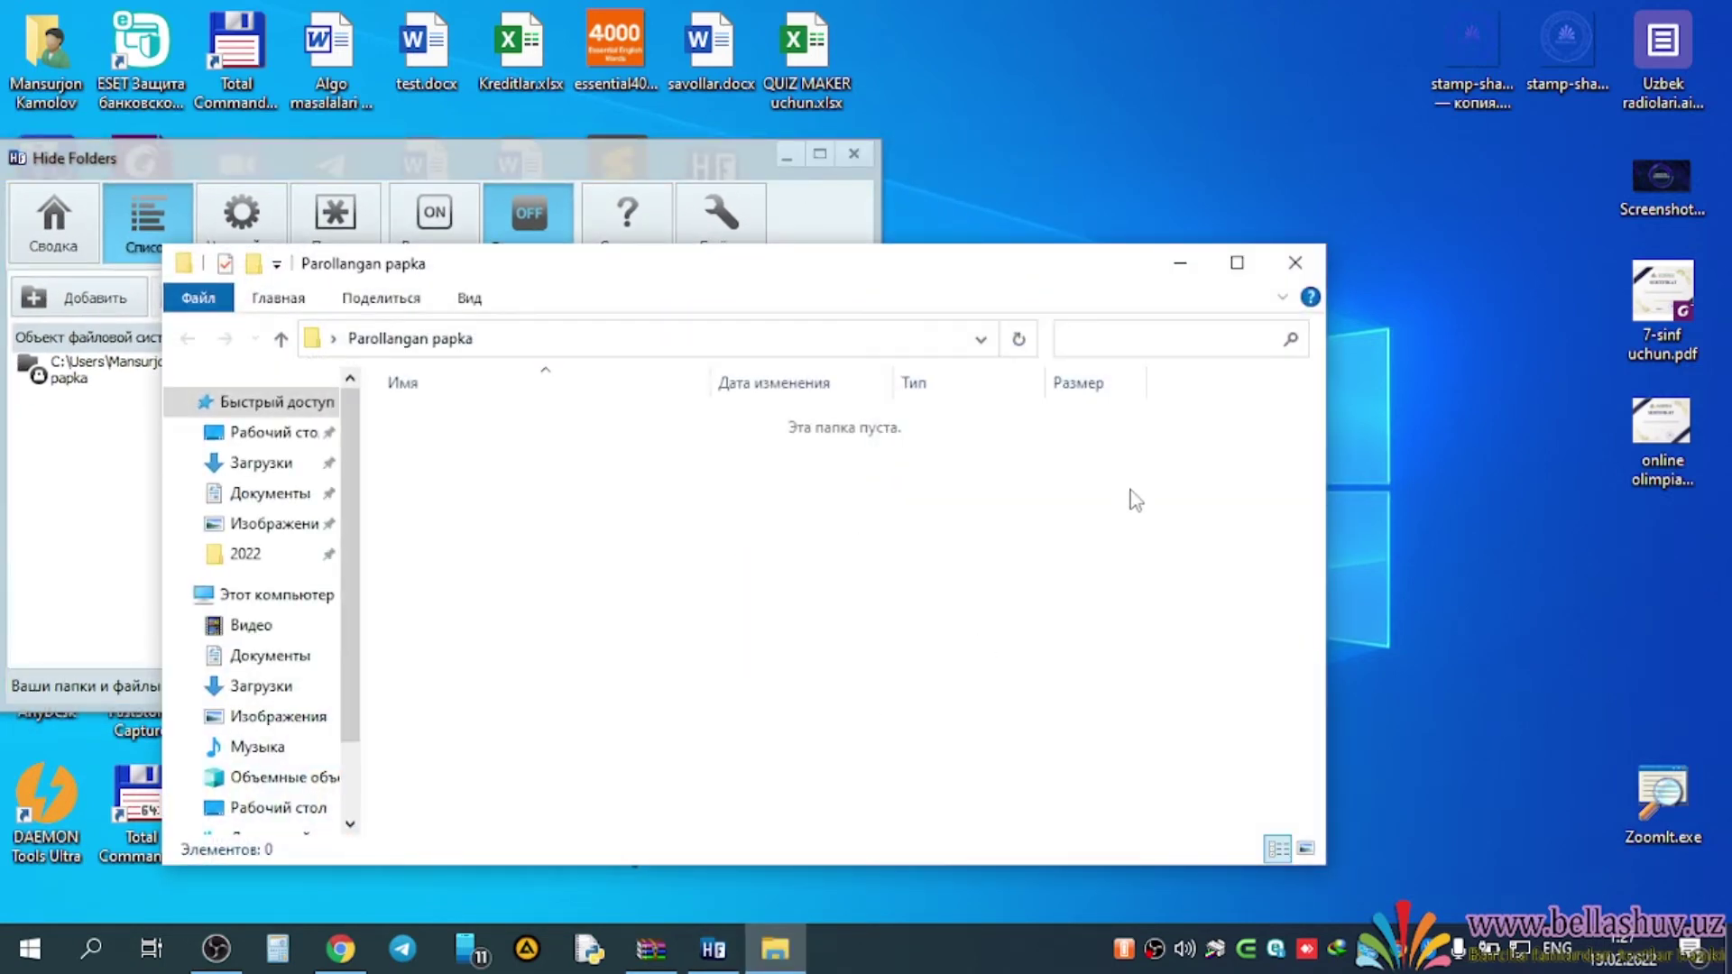
pyautogui.moveTo(1662, 424); pyautogui.dragTo(942, 586)
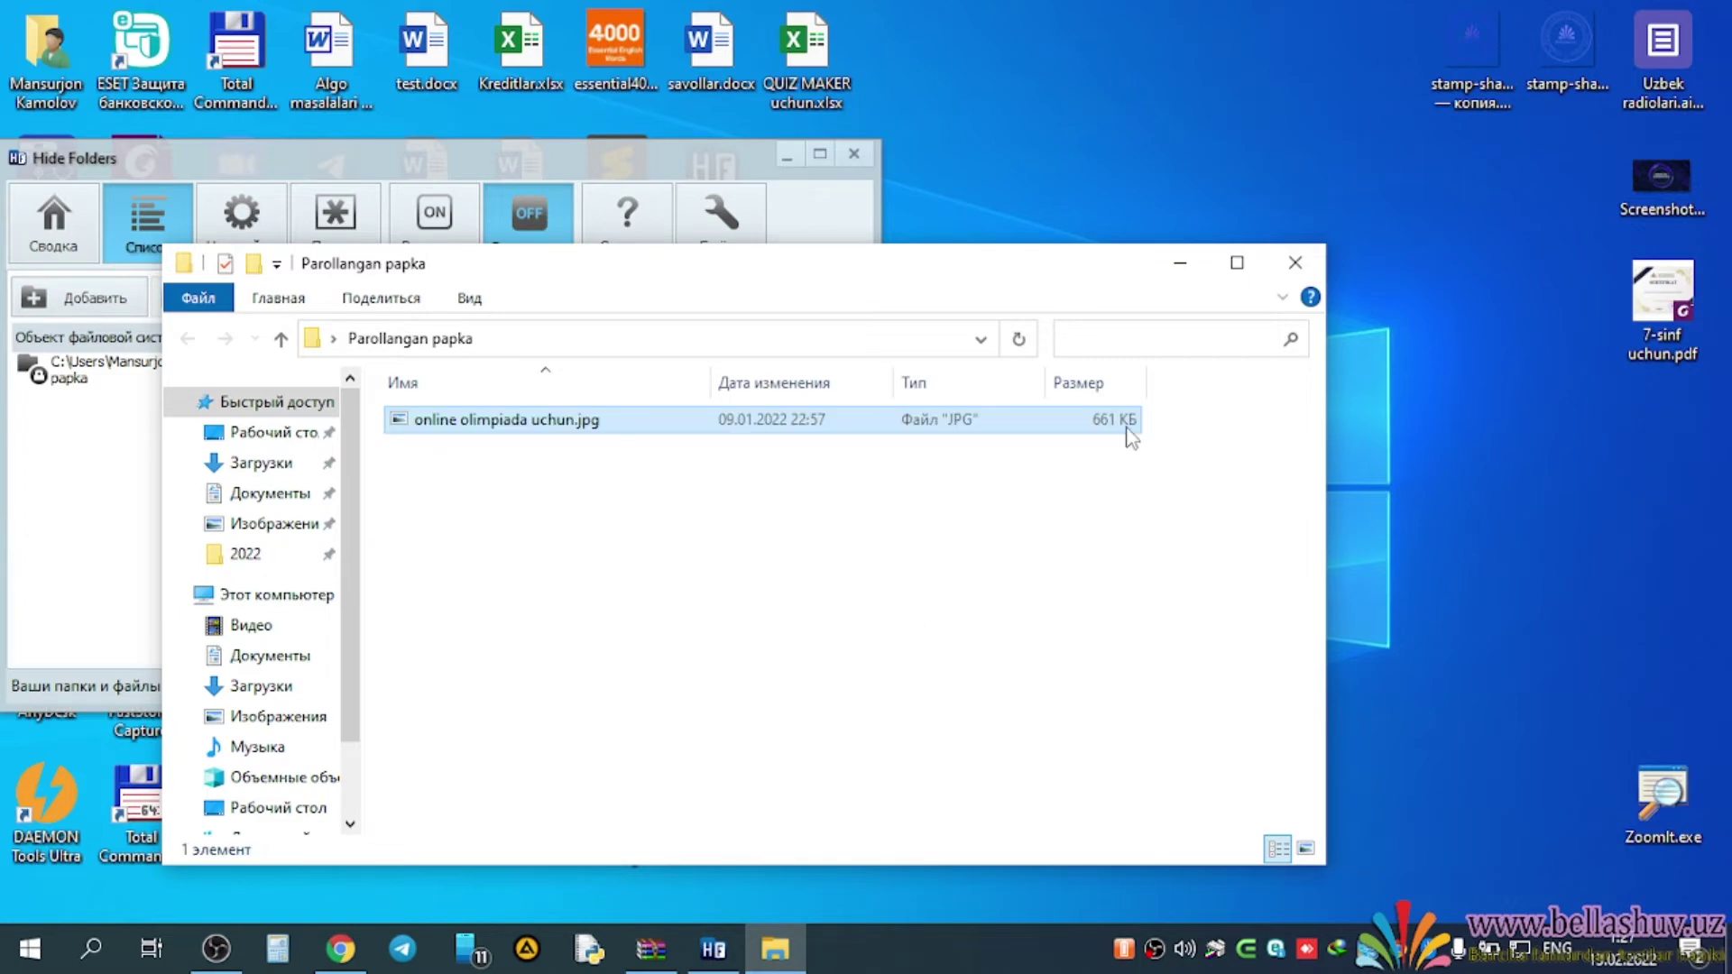
pyautogui.click(1295, 262)
# - Switch protection back on and try to open "Parollangan papka" again to test the block
pyautogui.click(444, 236)
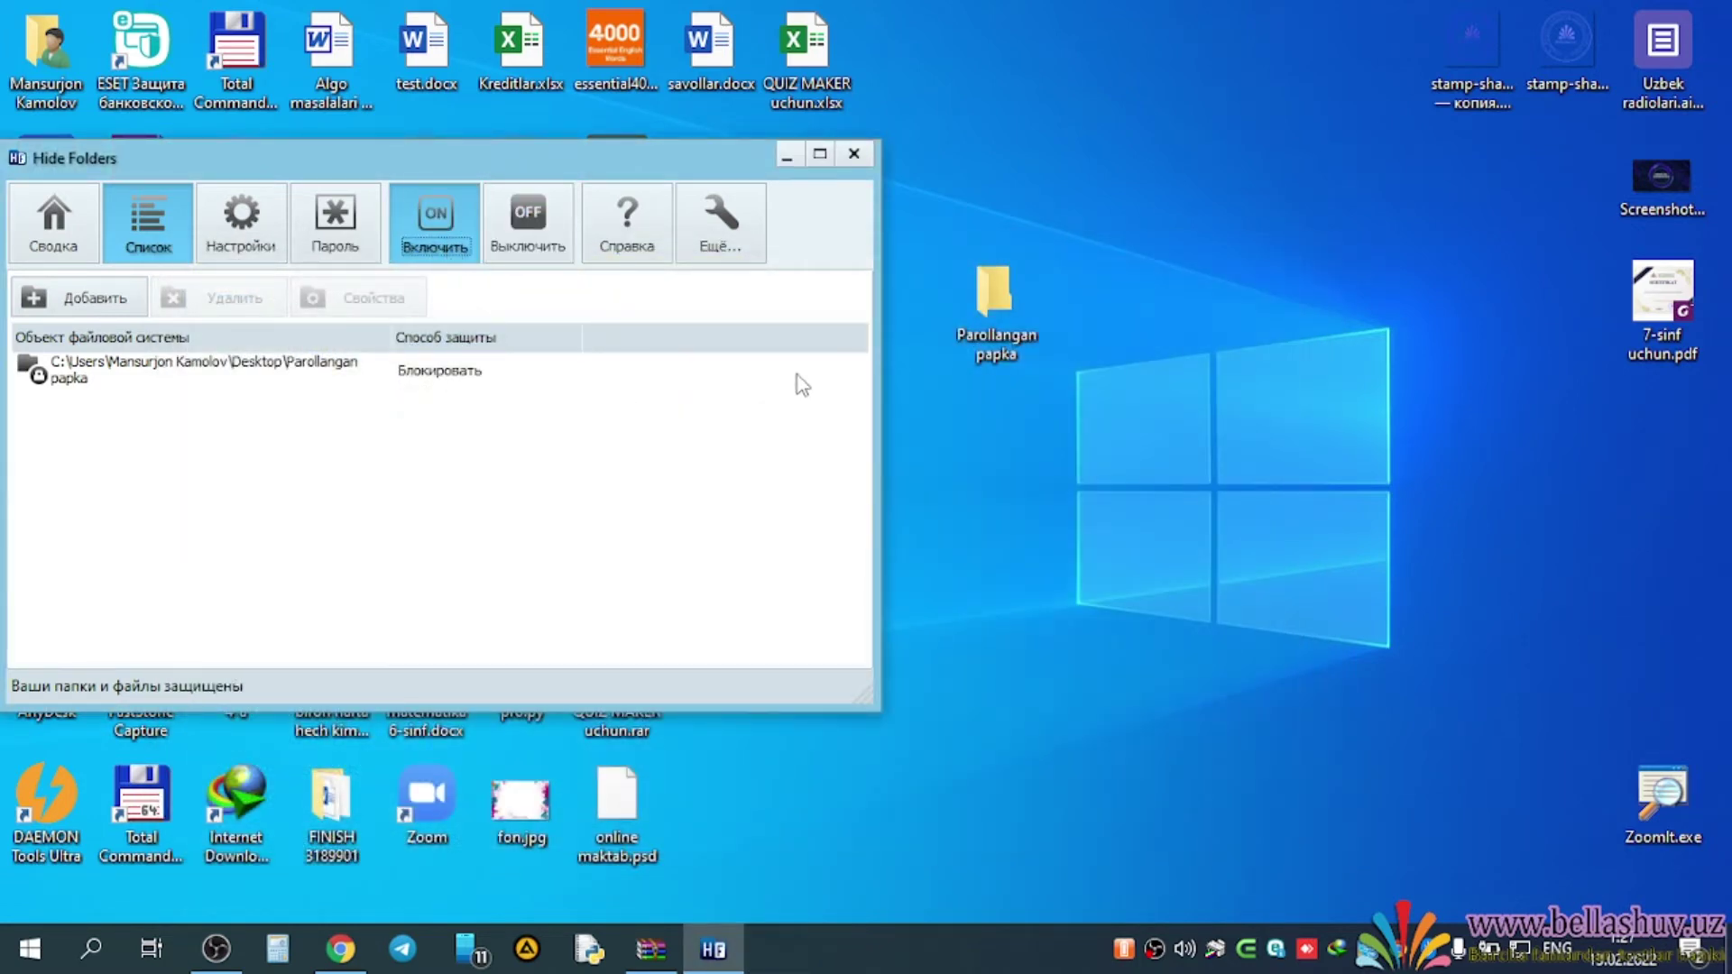
pyautogui.doubleClick(1002, 307)
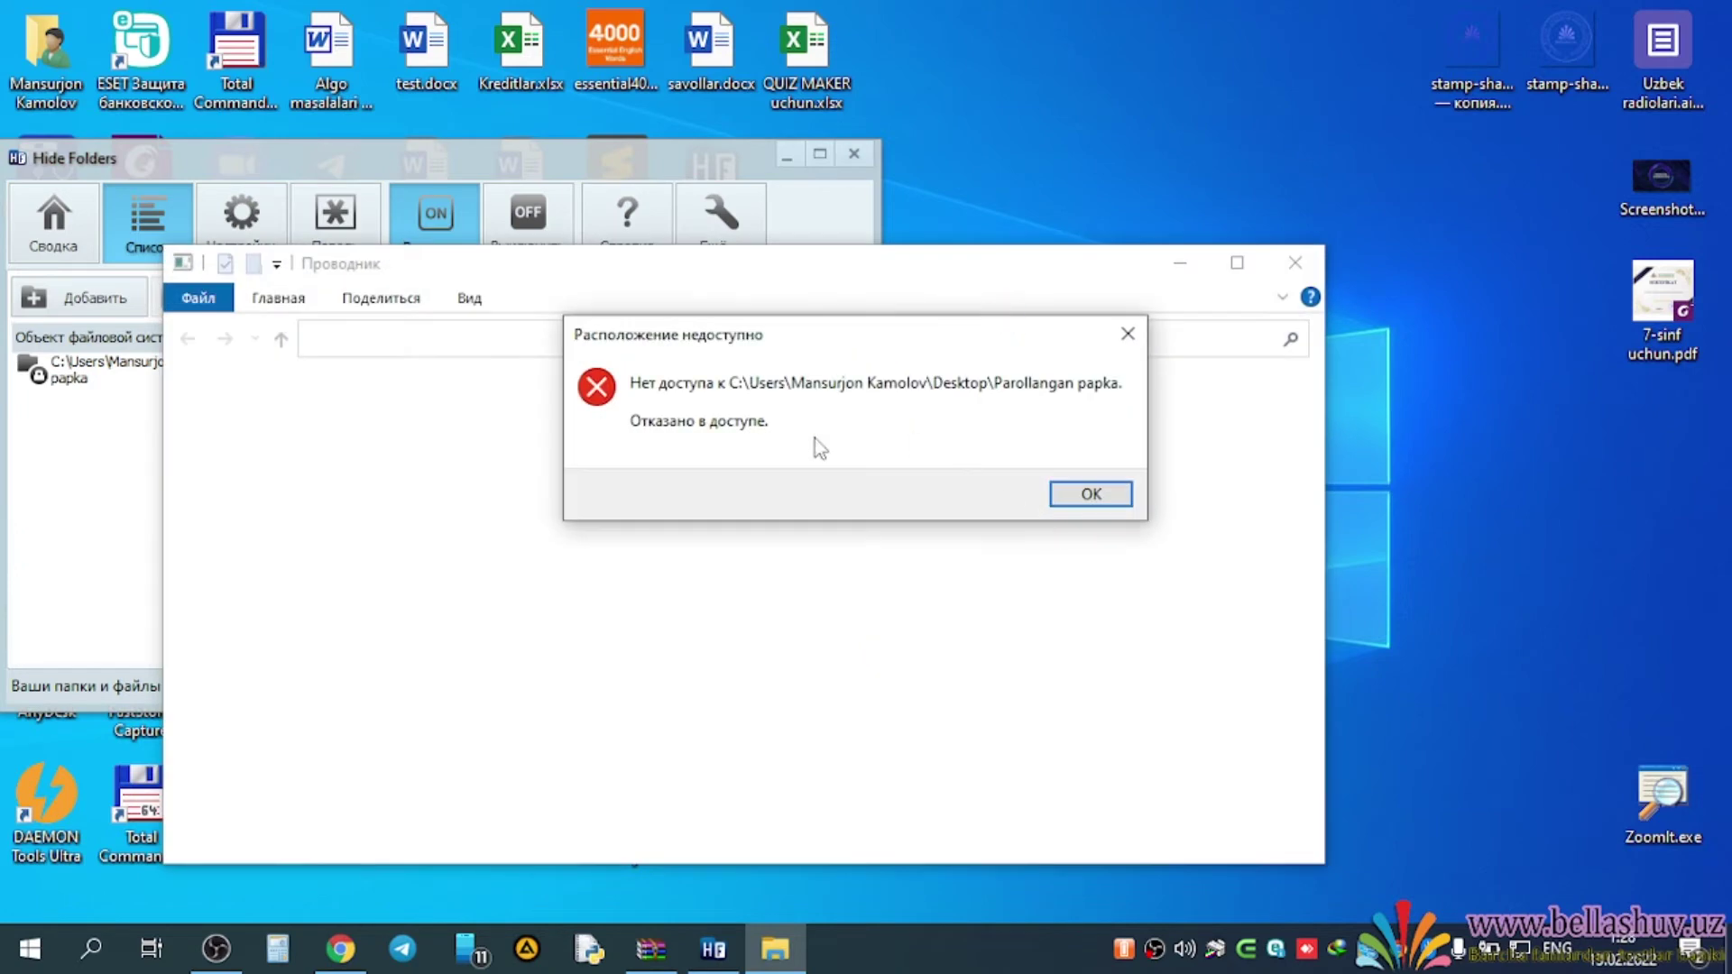
pyautogui.click(1087, 493)
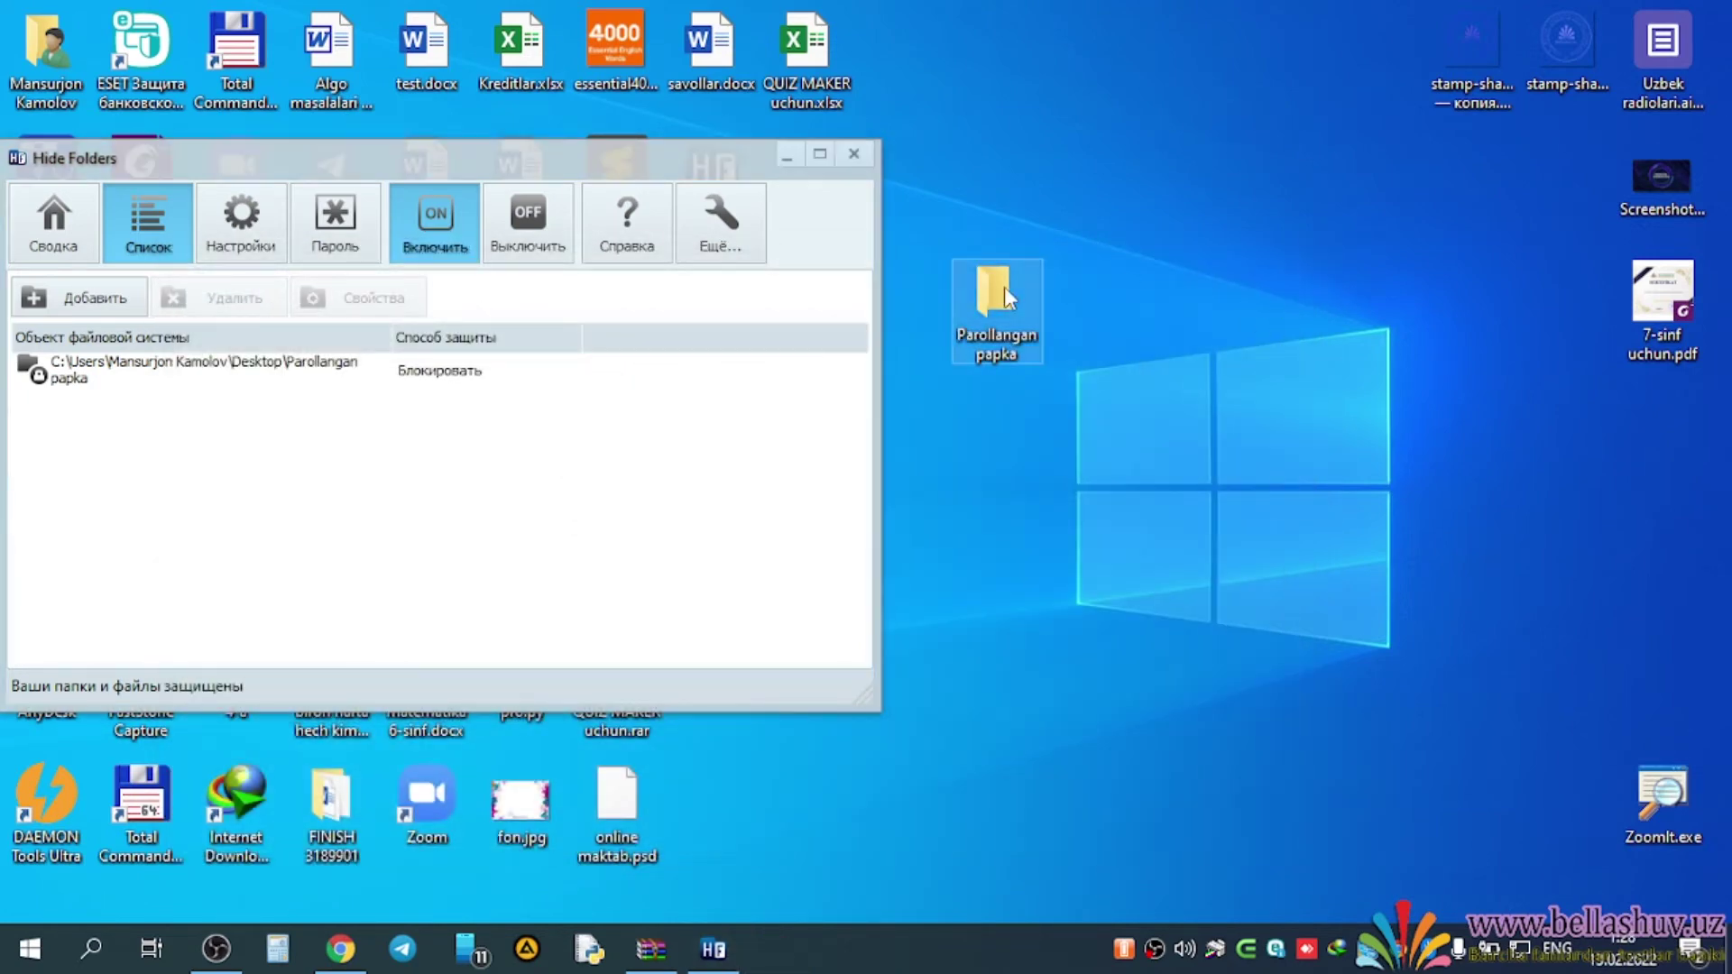
pyautogui.doubleClick(1001, 303)
pyautogui.click(1096, 491)
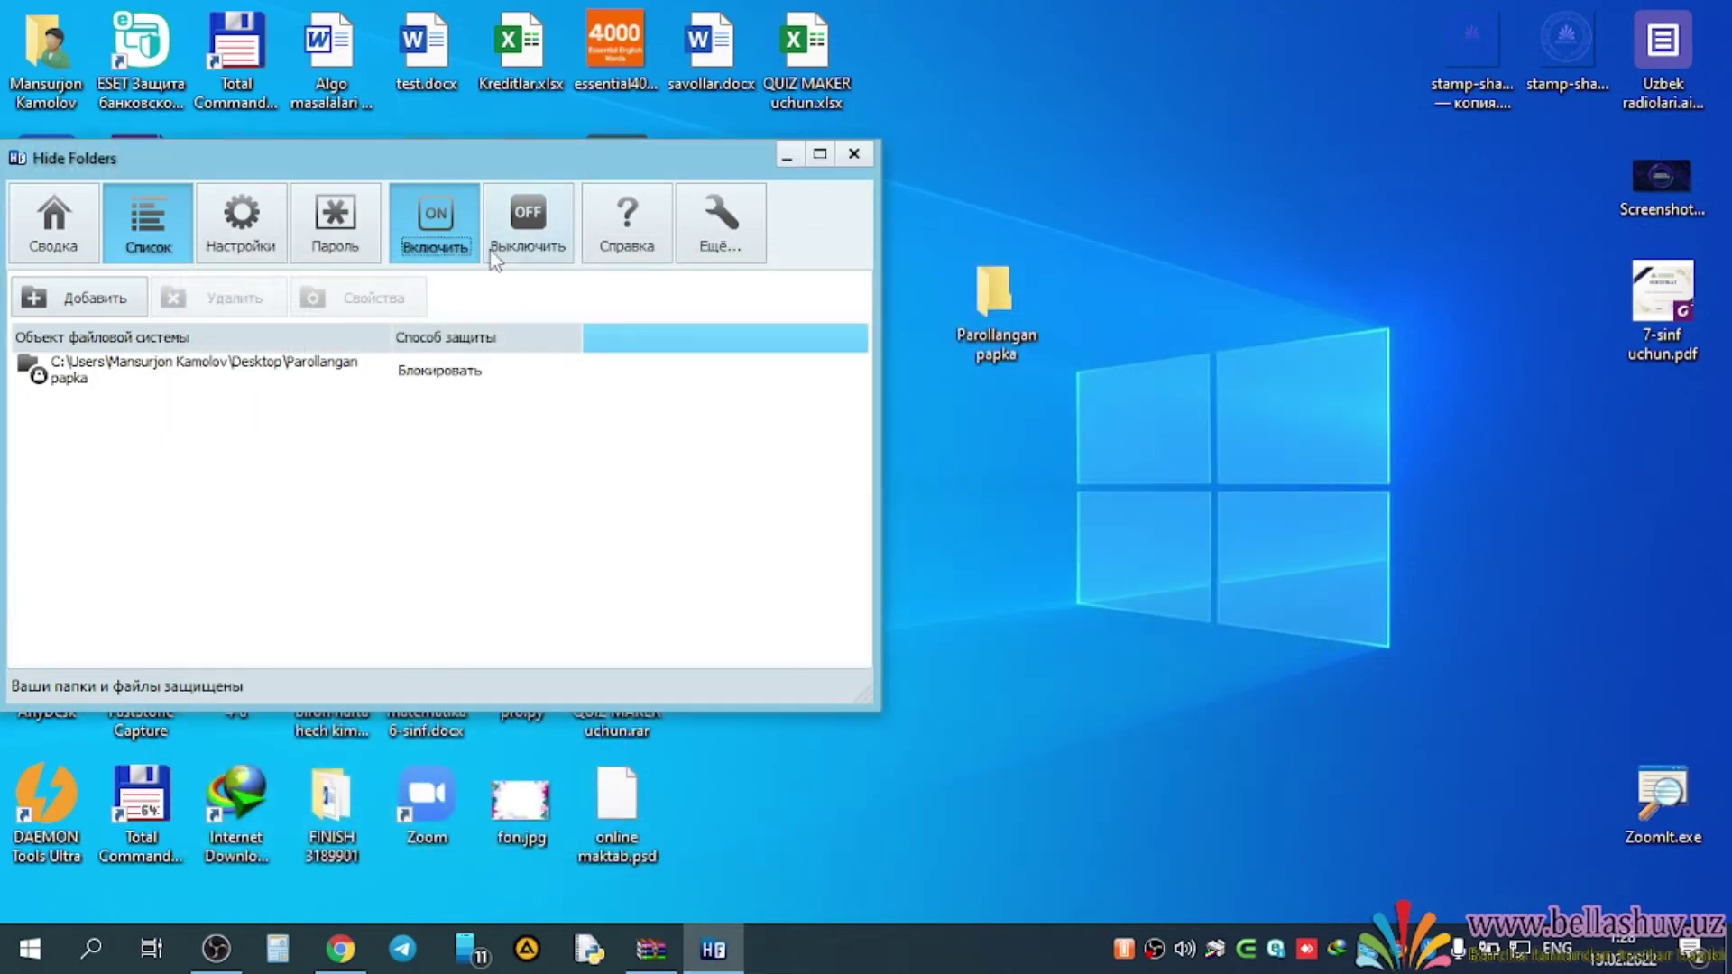
# - Close Hide Folders and start it again from its desktop shortcut
pyautogui.moveTo(482, 157); pyautogui.dragTo(899, 170)
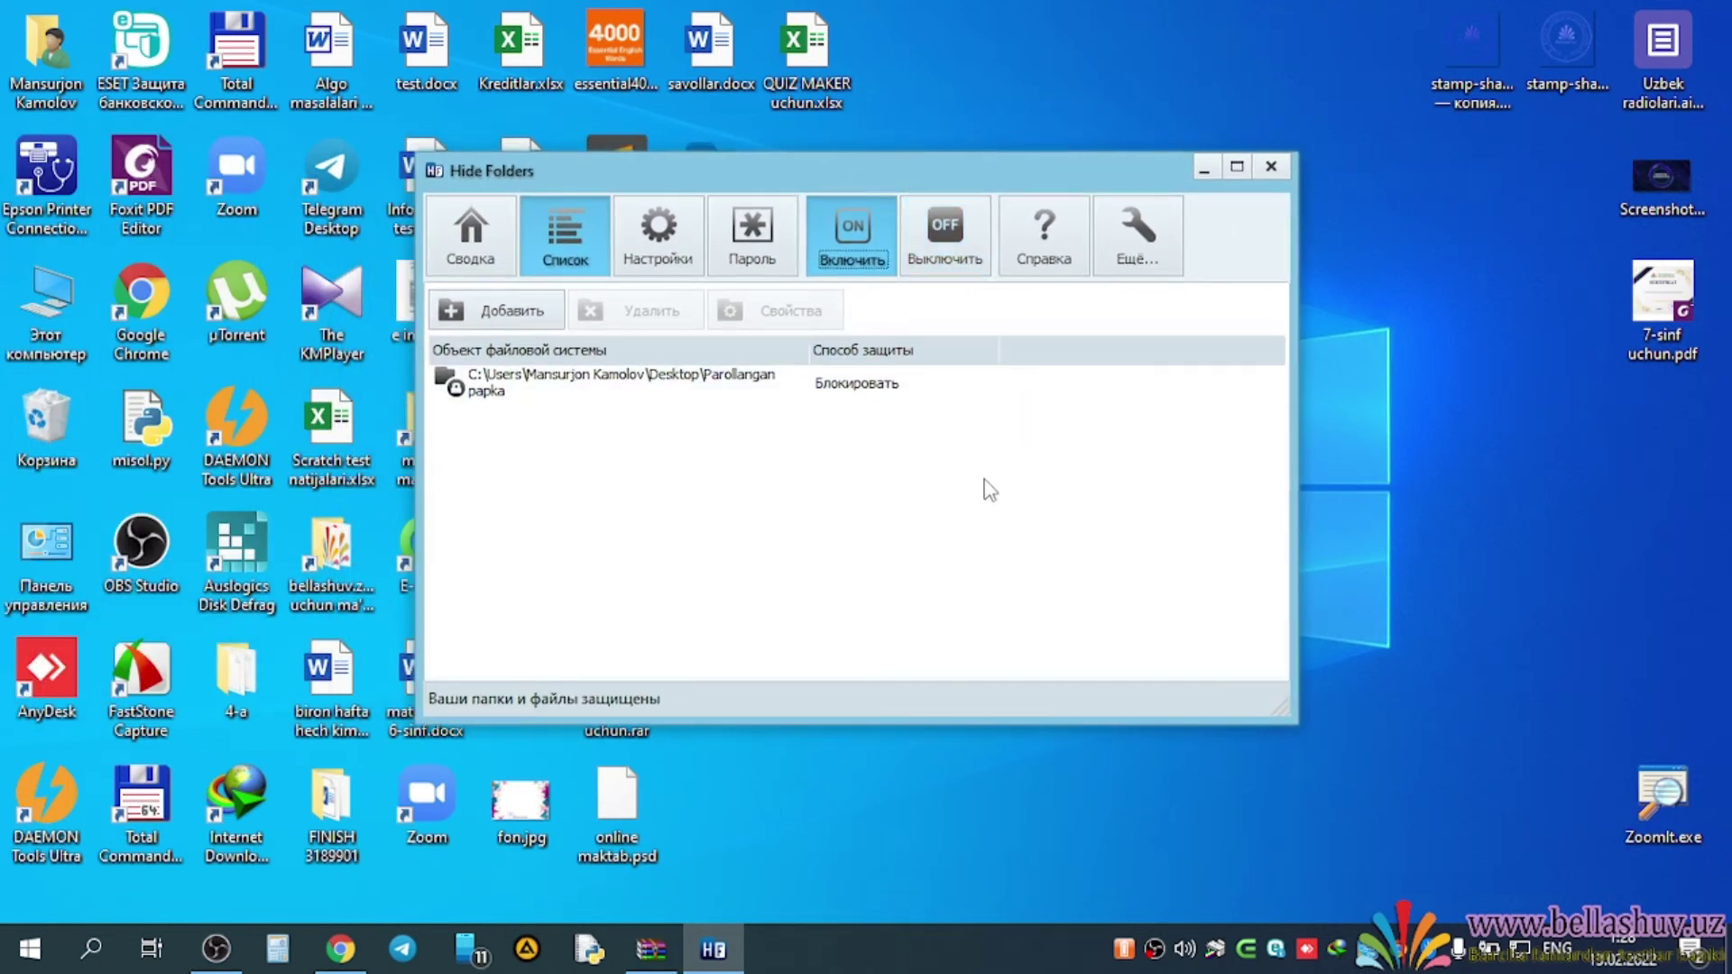
pyautogui.click(653, 383)
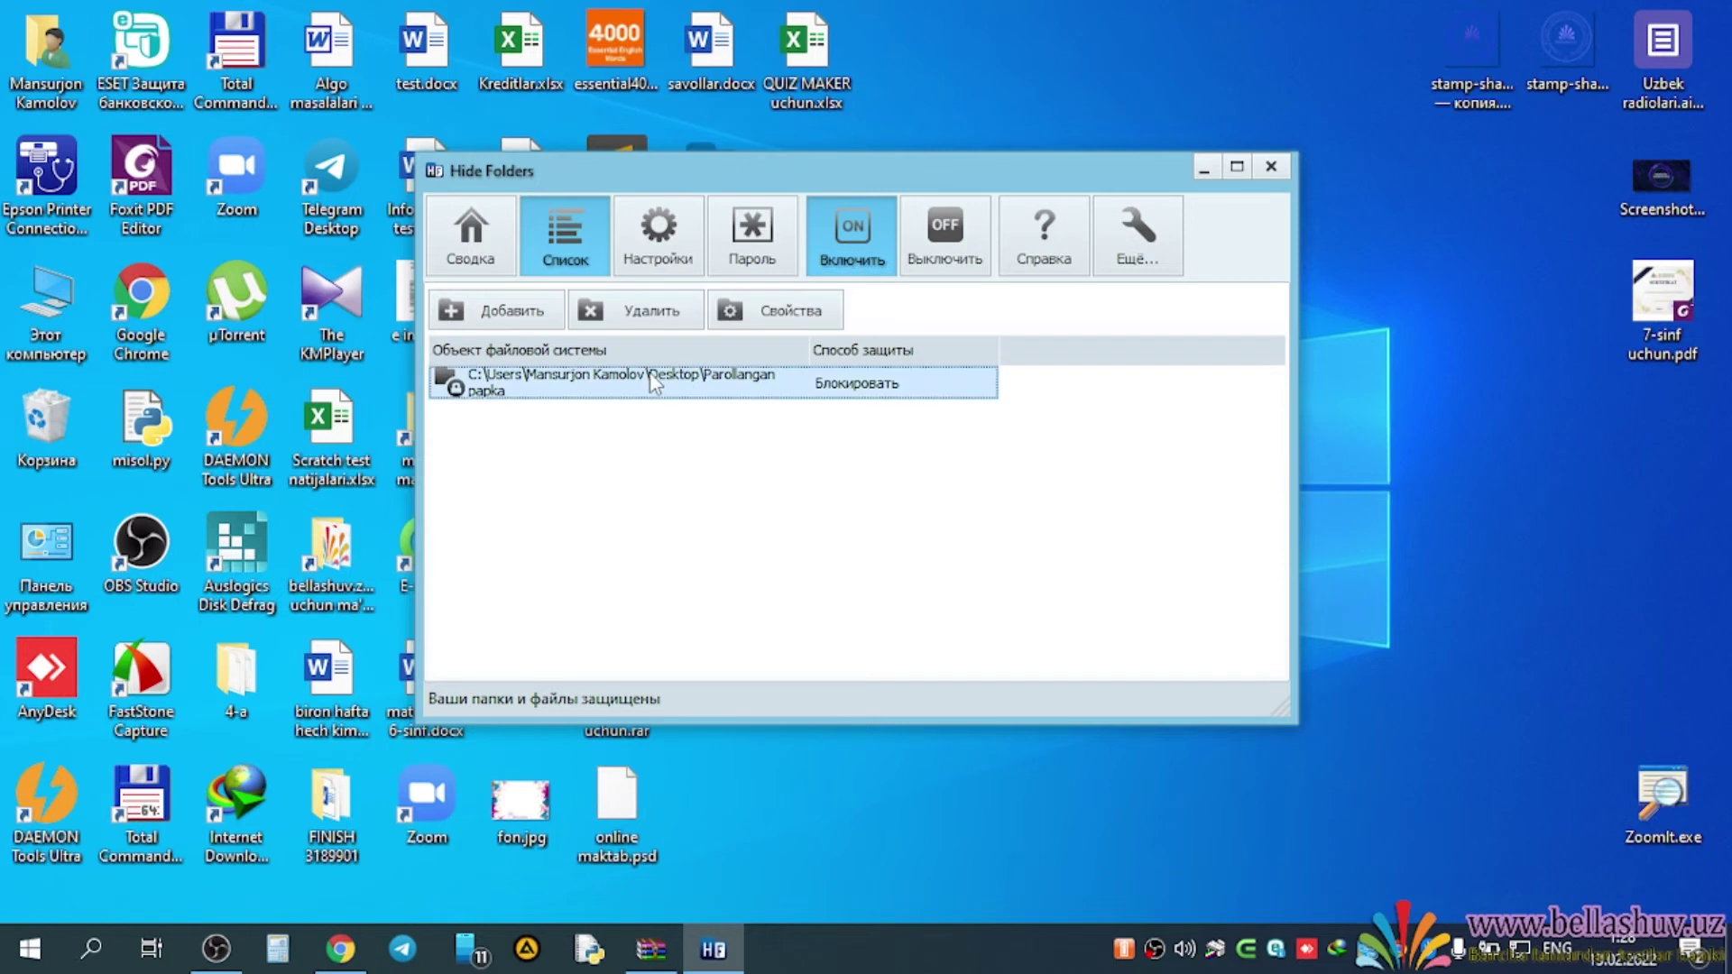
pyautogui.click(1153, 250)
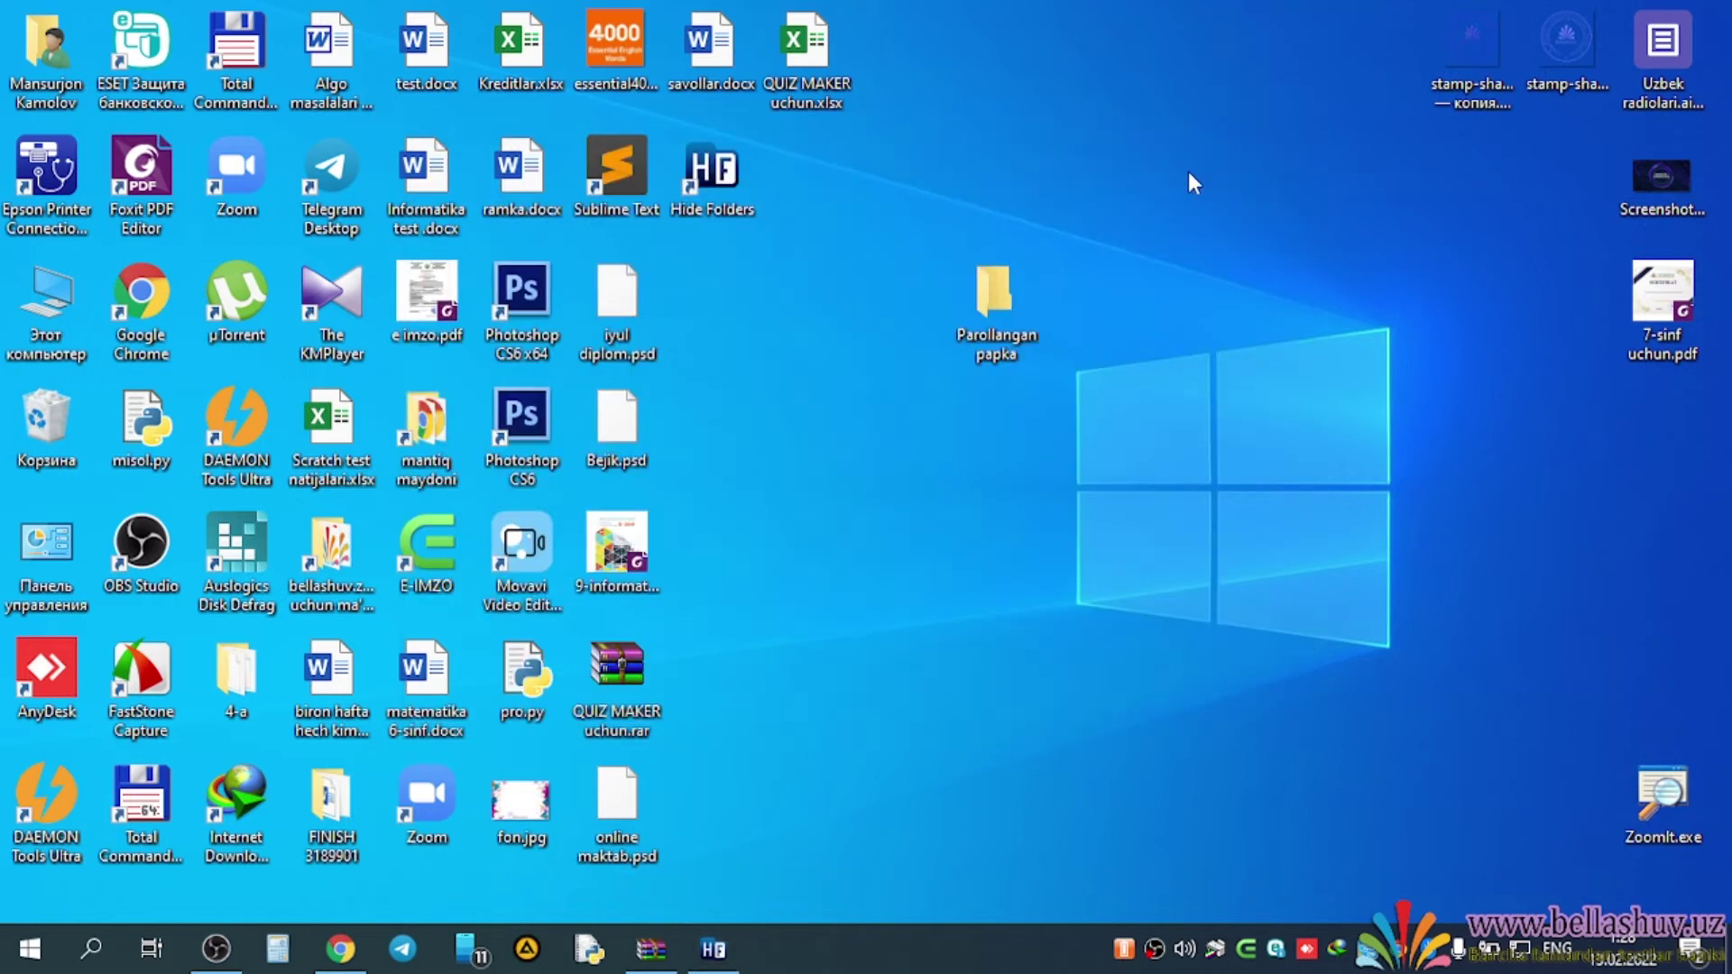
pyautogui.click(1204, 168)
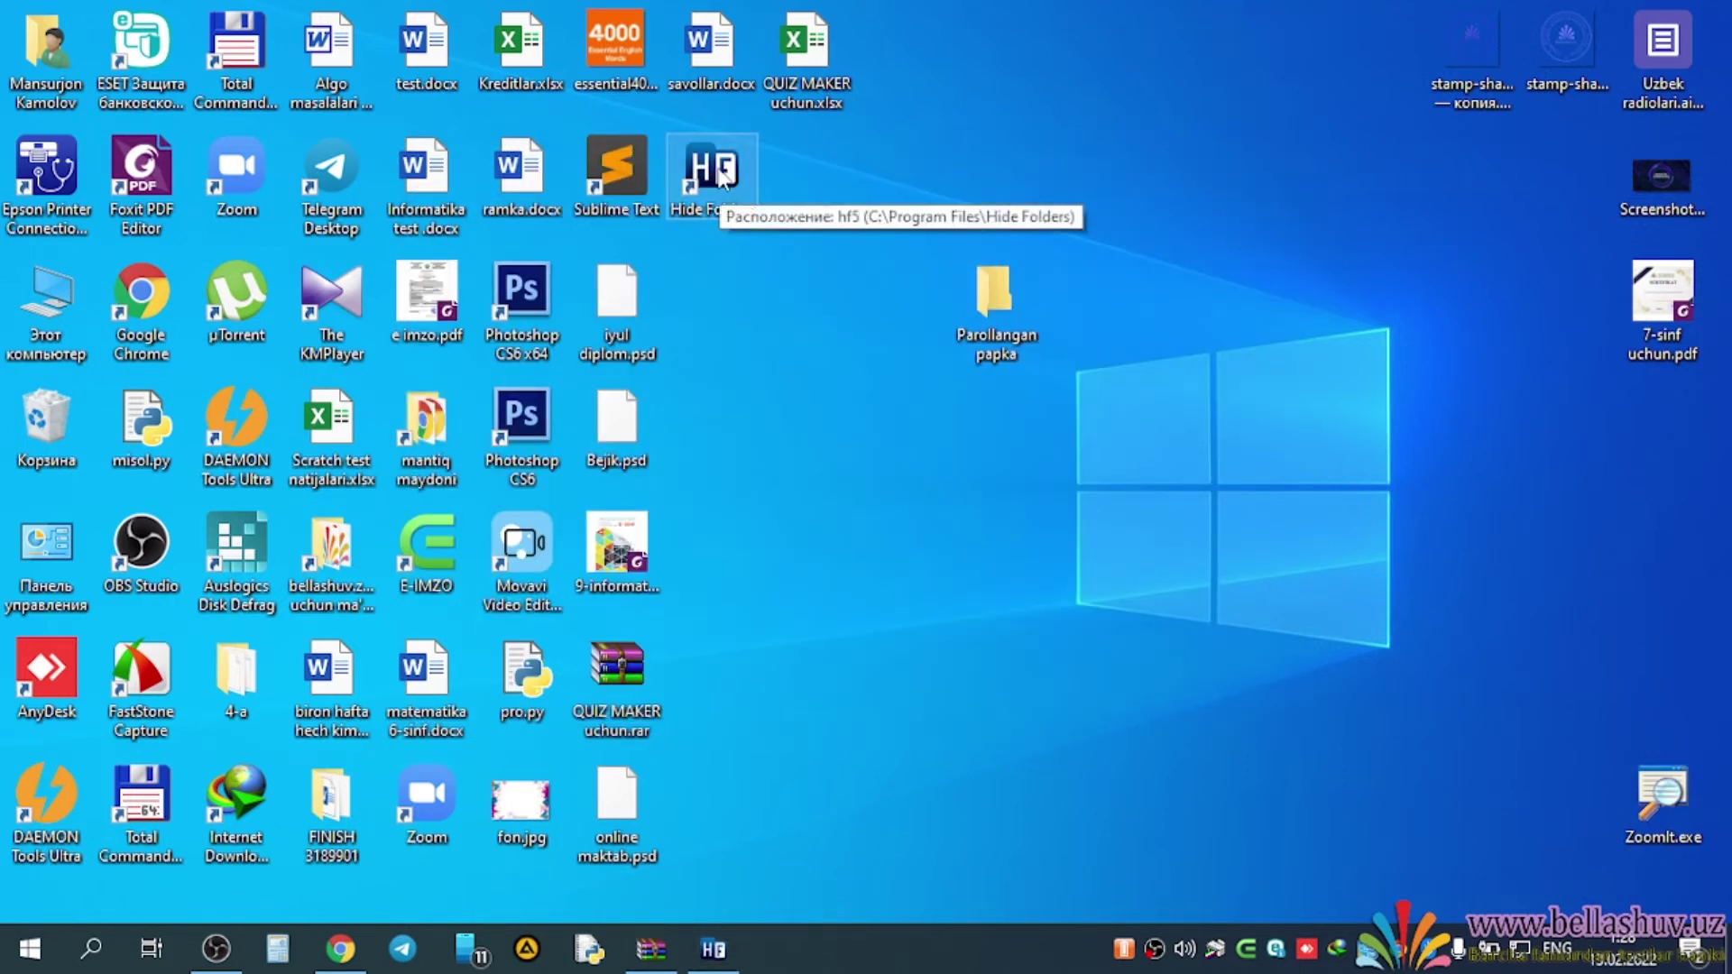
pyautogui.click(741, 942)
pyautogui.click(909, 236)
pyautogui.click(1271, 167)
pyautogui.doubleClick(713, 174)
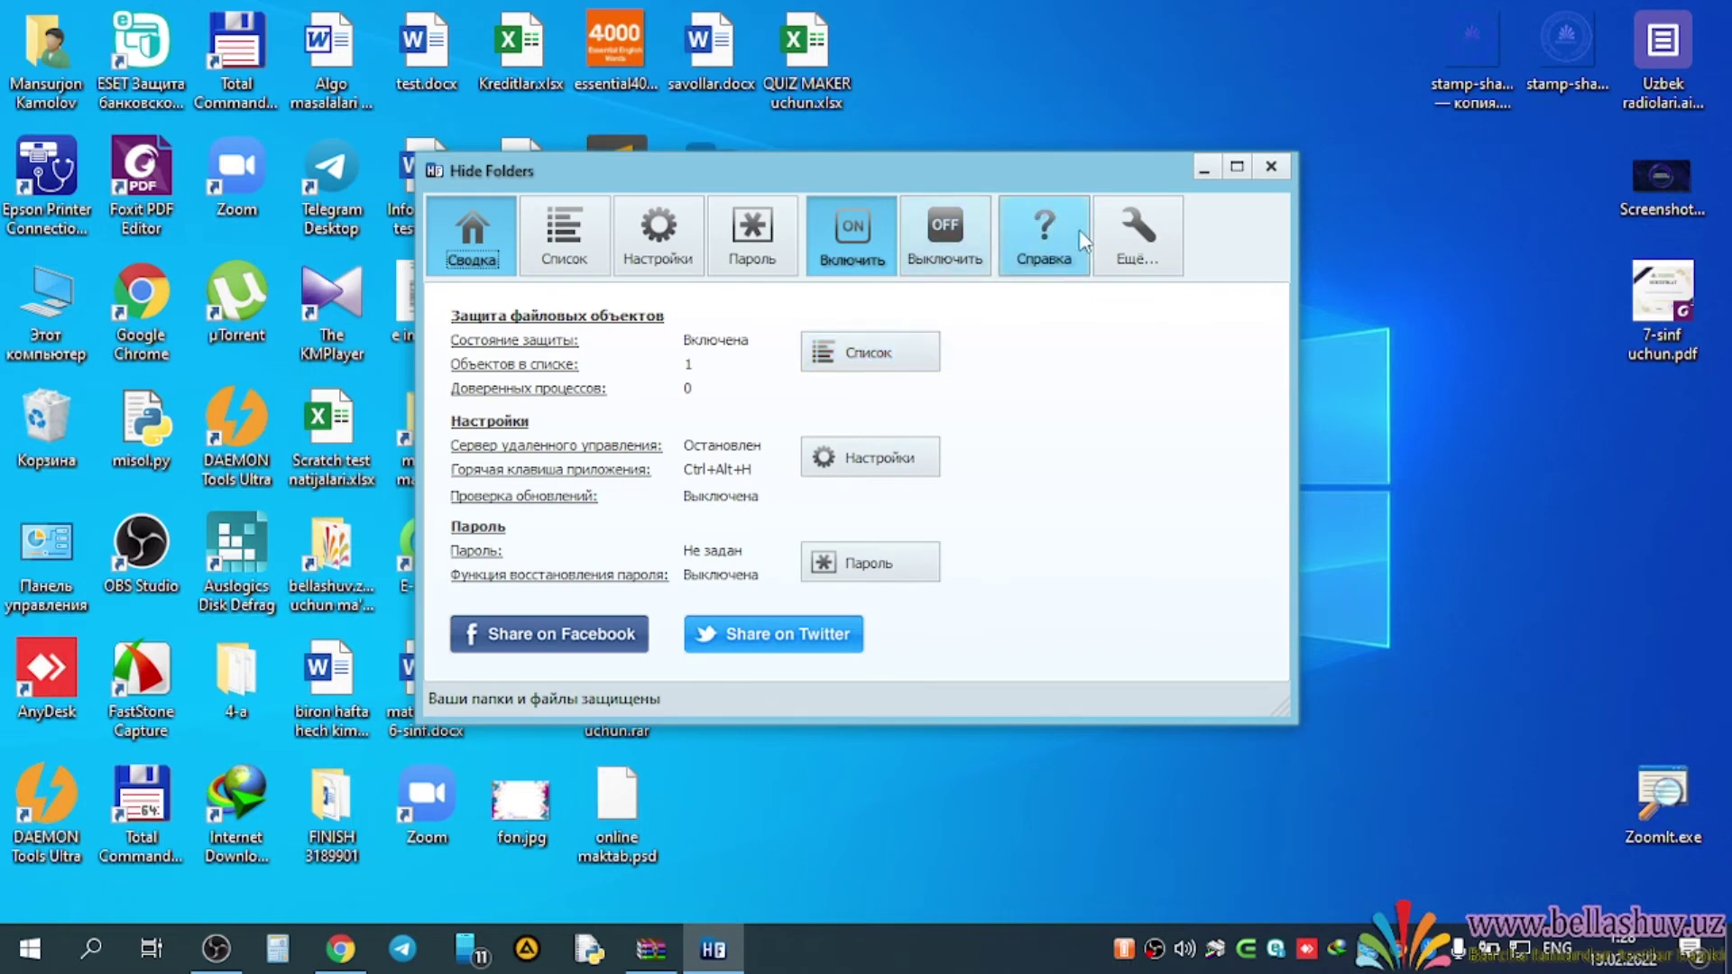
# - Open the dialog for setting a new program password, then enter the password and repeat it in the confirmation field
pyautogui.click(776, 234)
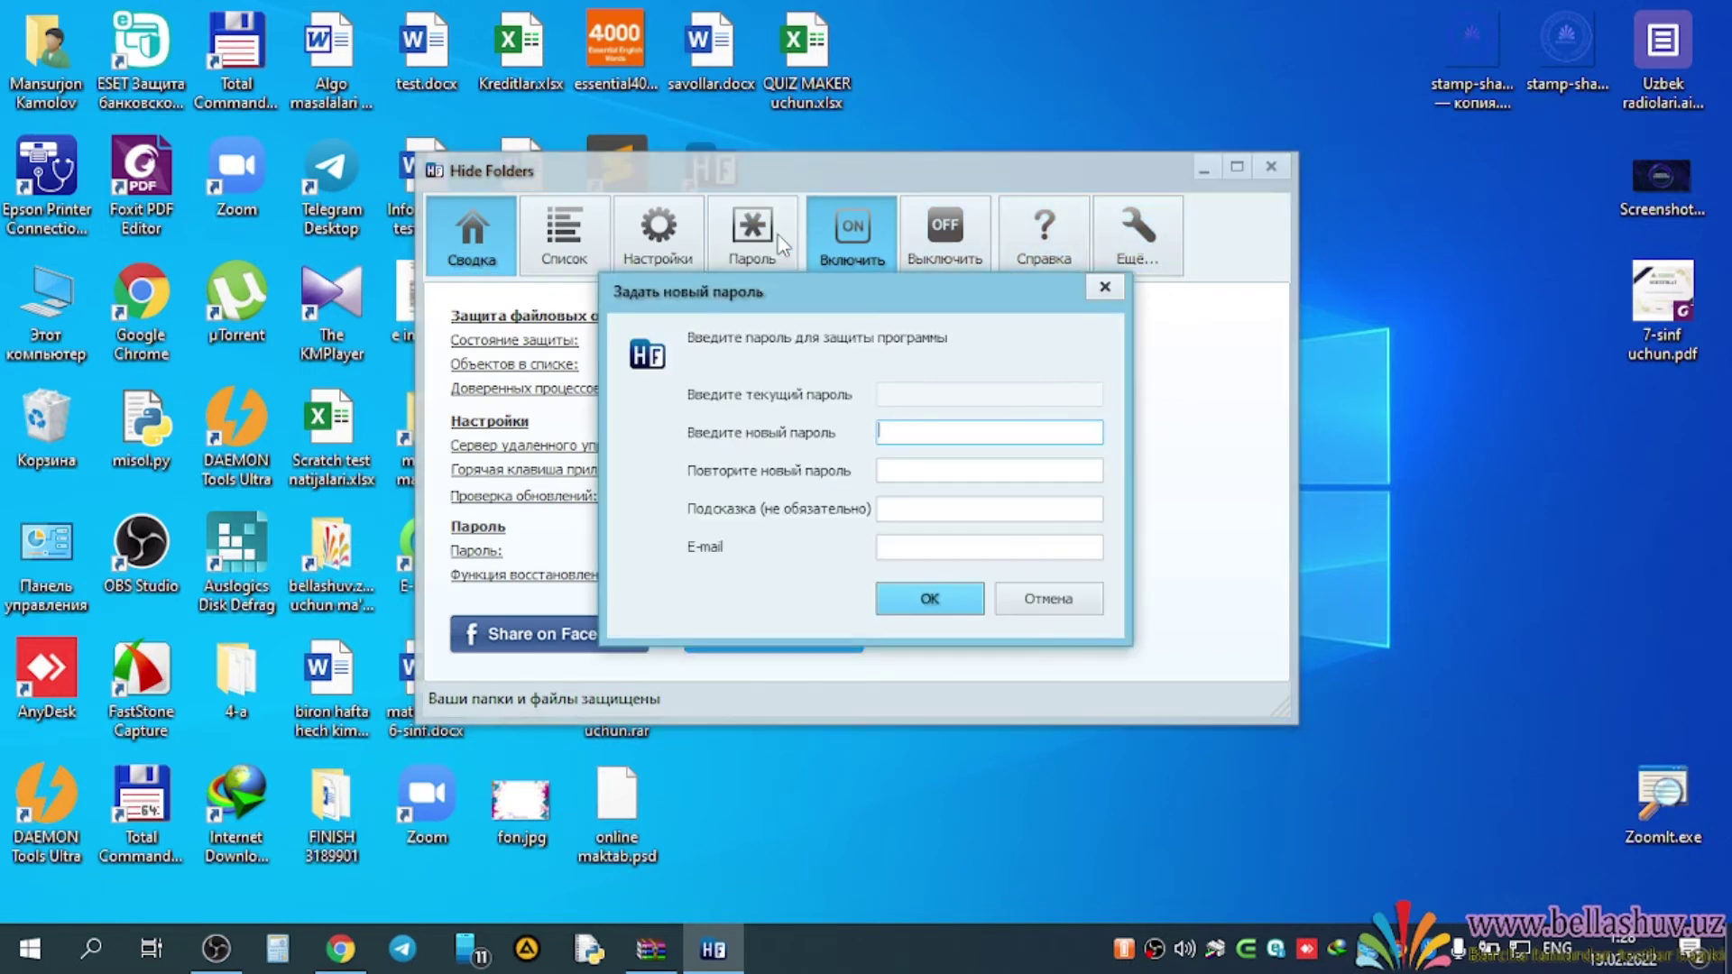
pyautogui.click(1104, 287)
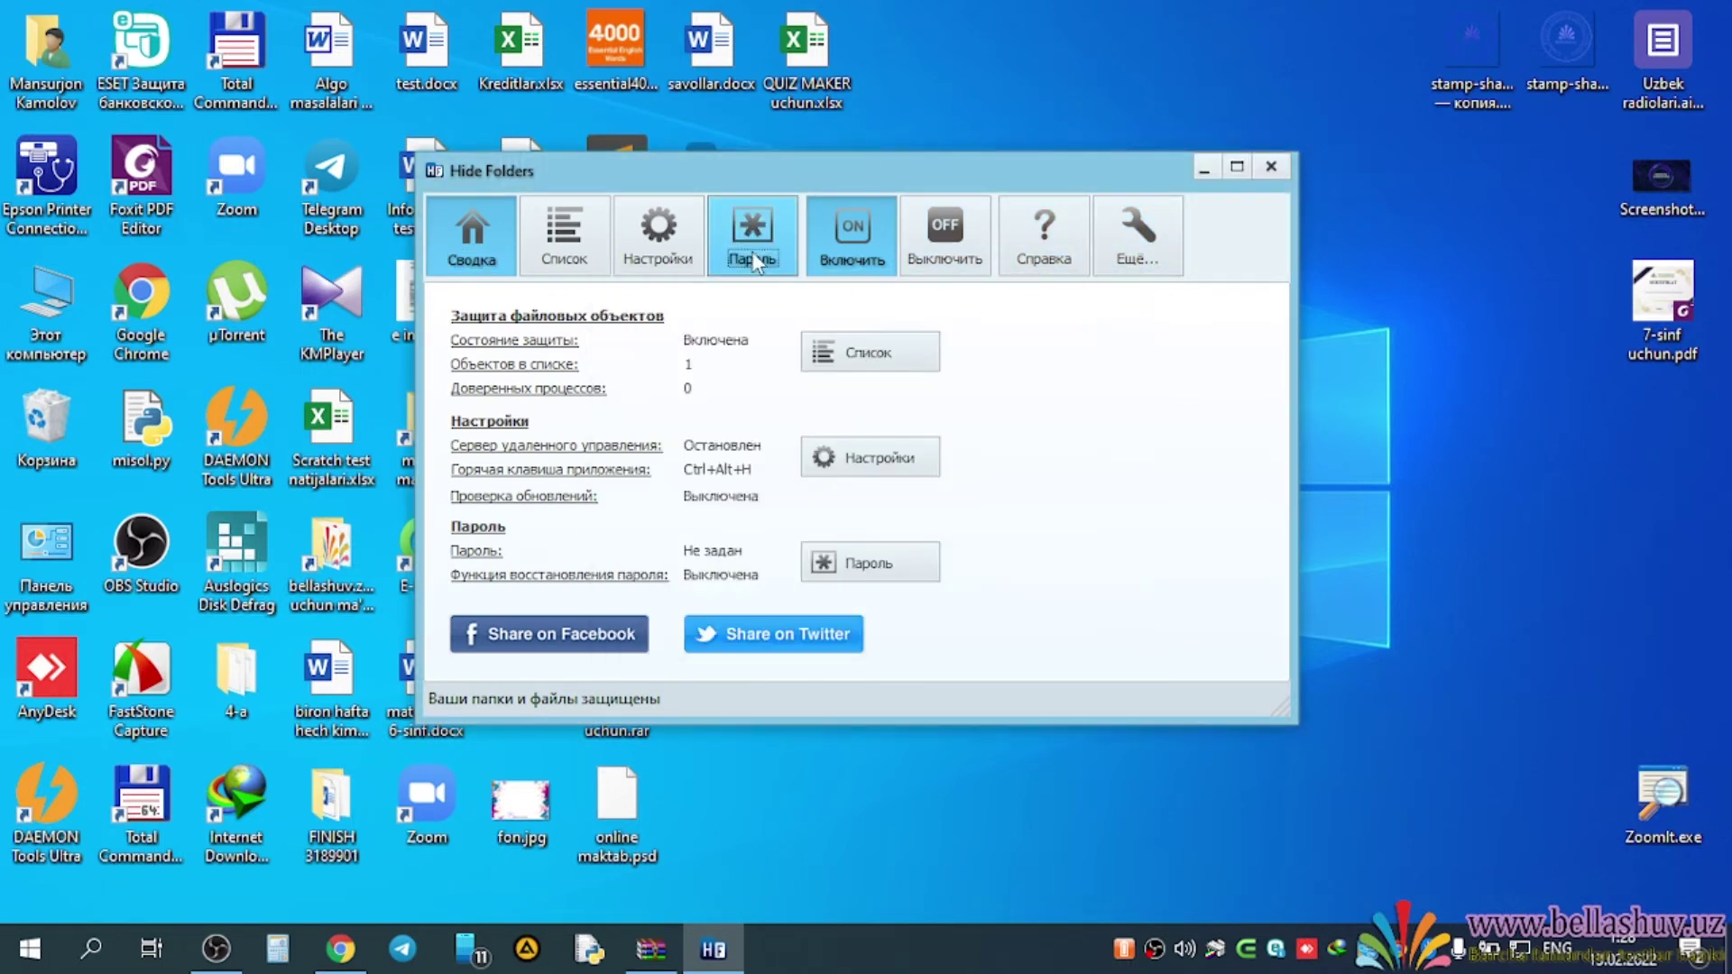
pyautogui.click(756, 236)
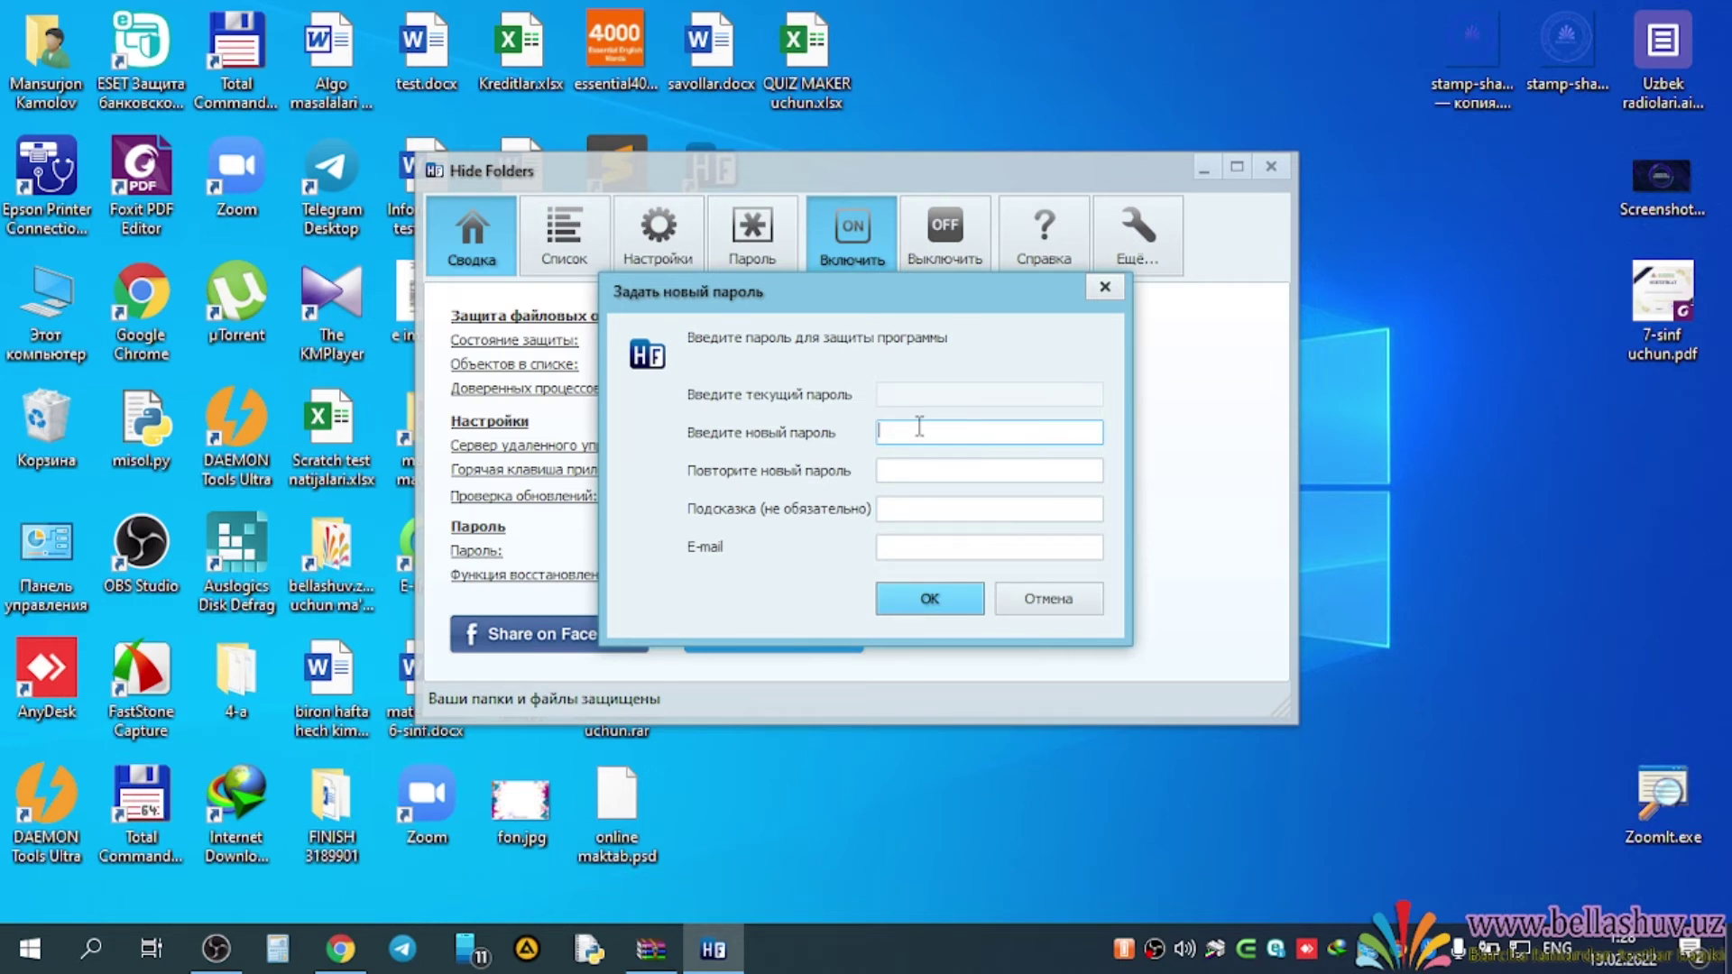
pyautogui.write('***********')
pyautogui.press('Tab')
pyautogui.write('*')
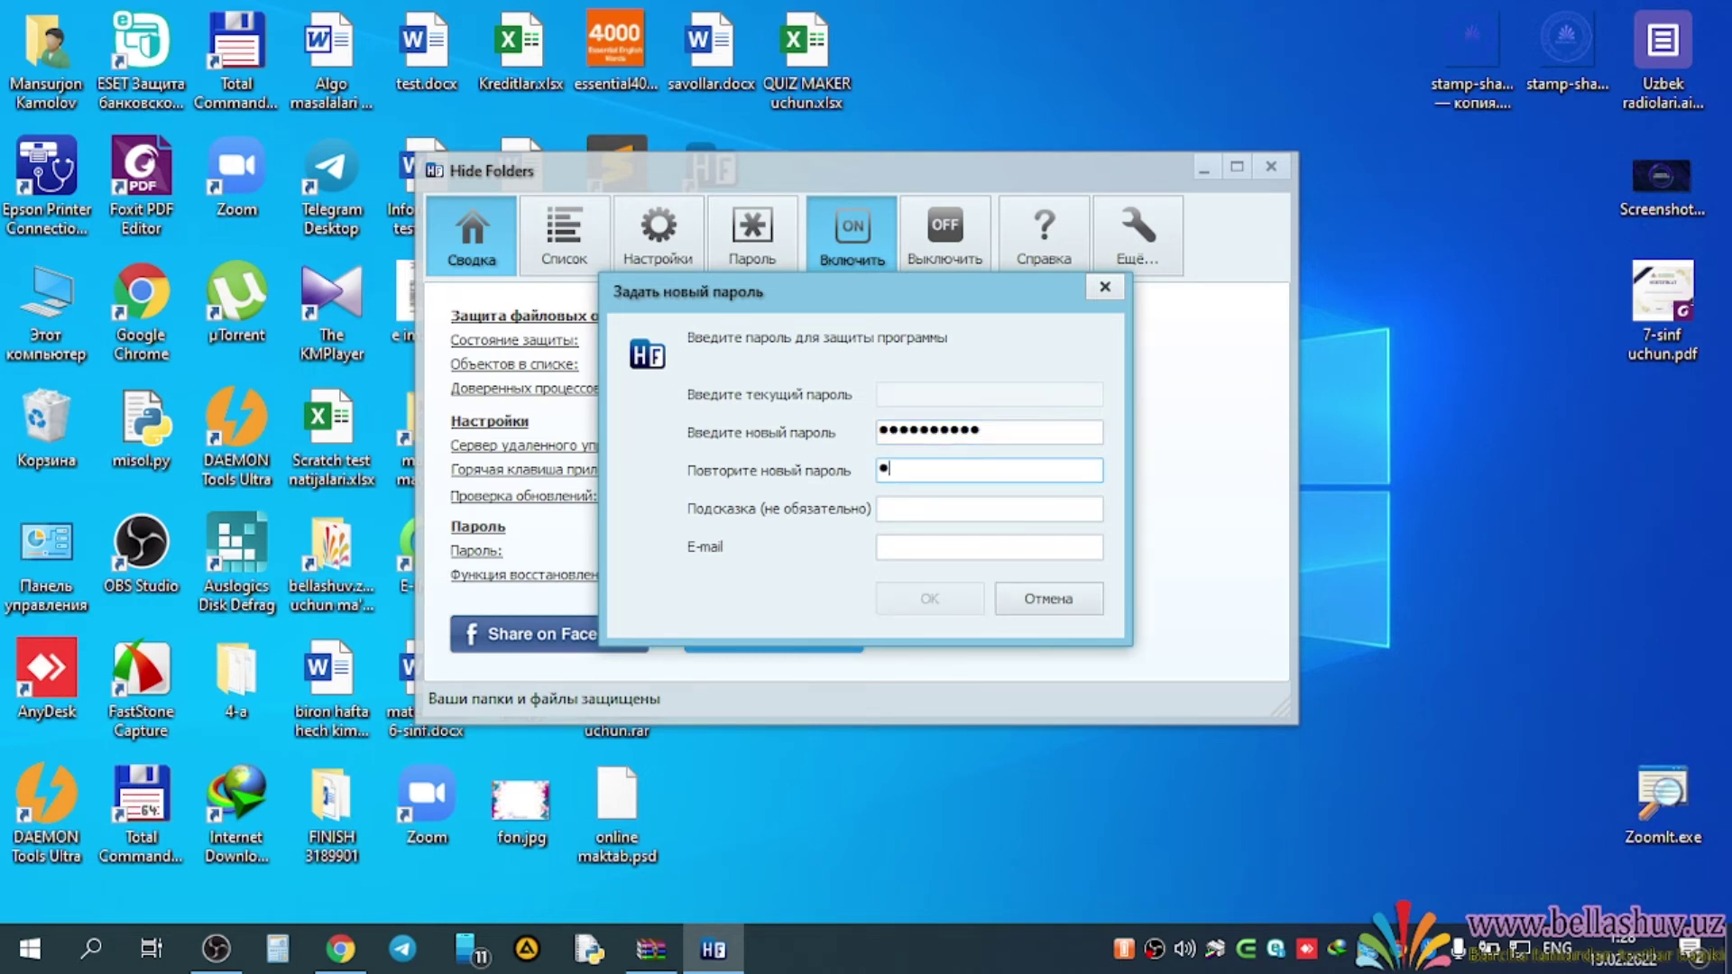
pyautogui.write('**********')
pyautogui.press('Tab')
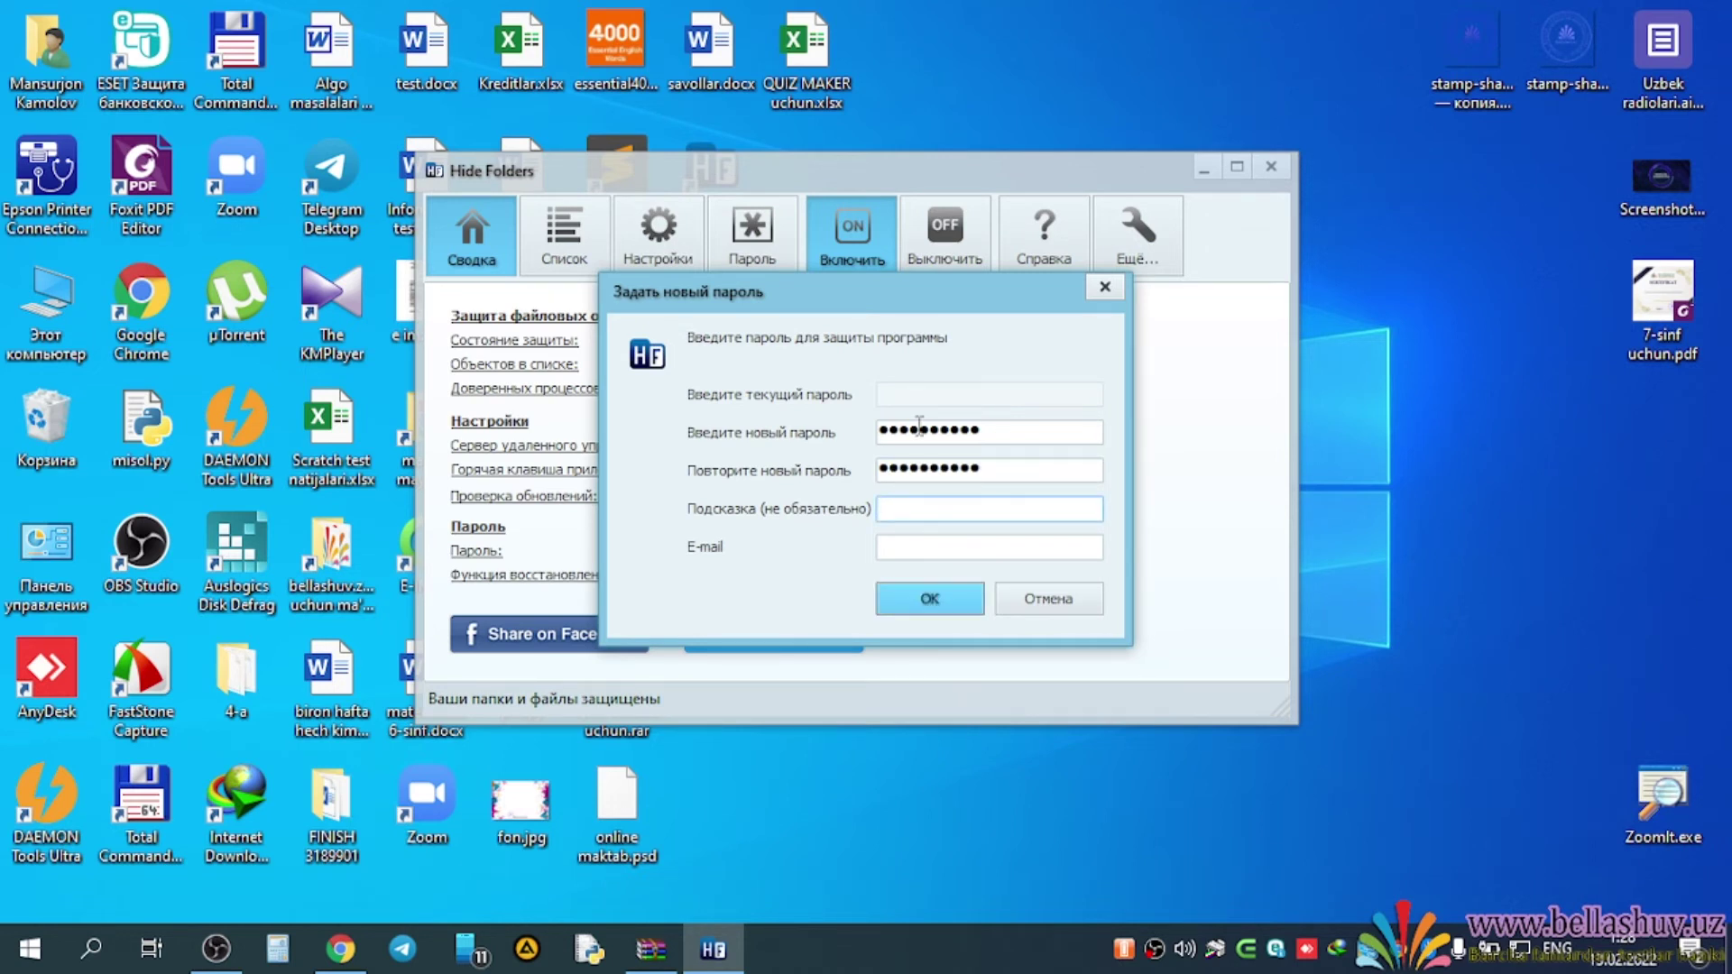
# - Set the password hint to "tug'ilgan yilim" and save the new program password without a recovery e-mail address
pyautogui.write('tug')
pyautogui.press('BackSpace')
pyautogui.press('BackSpace')
pyautogui.write("'ilgan yilim")
pyautogui.click(930, 600)
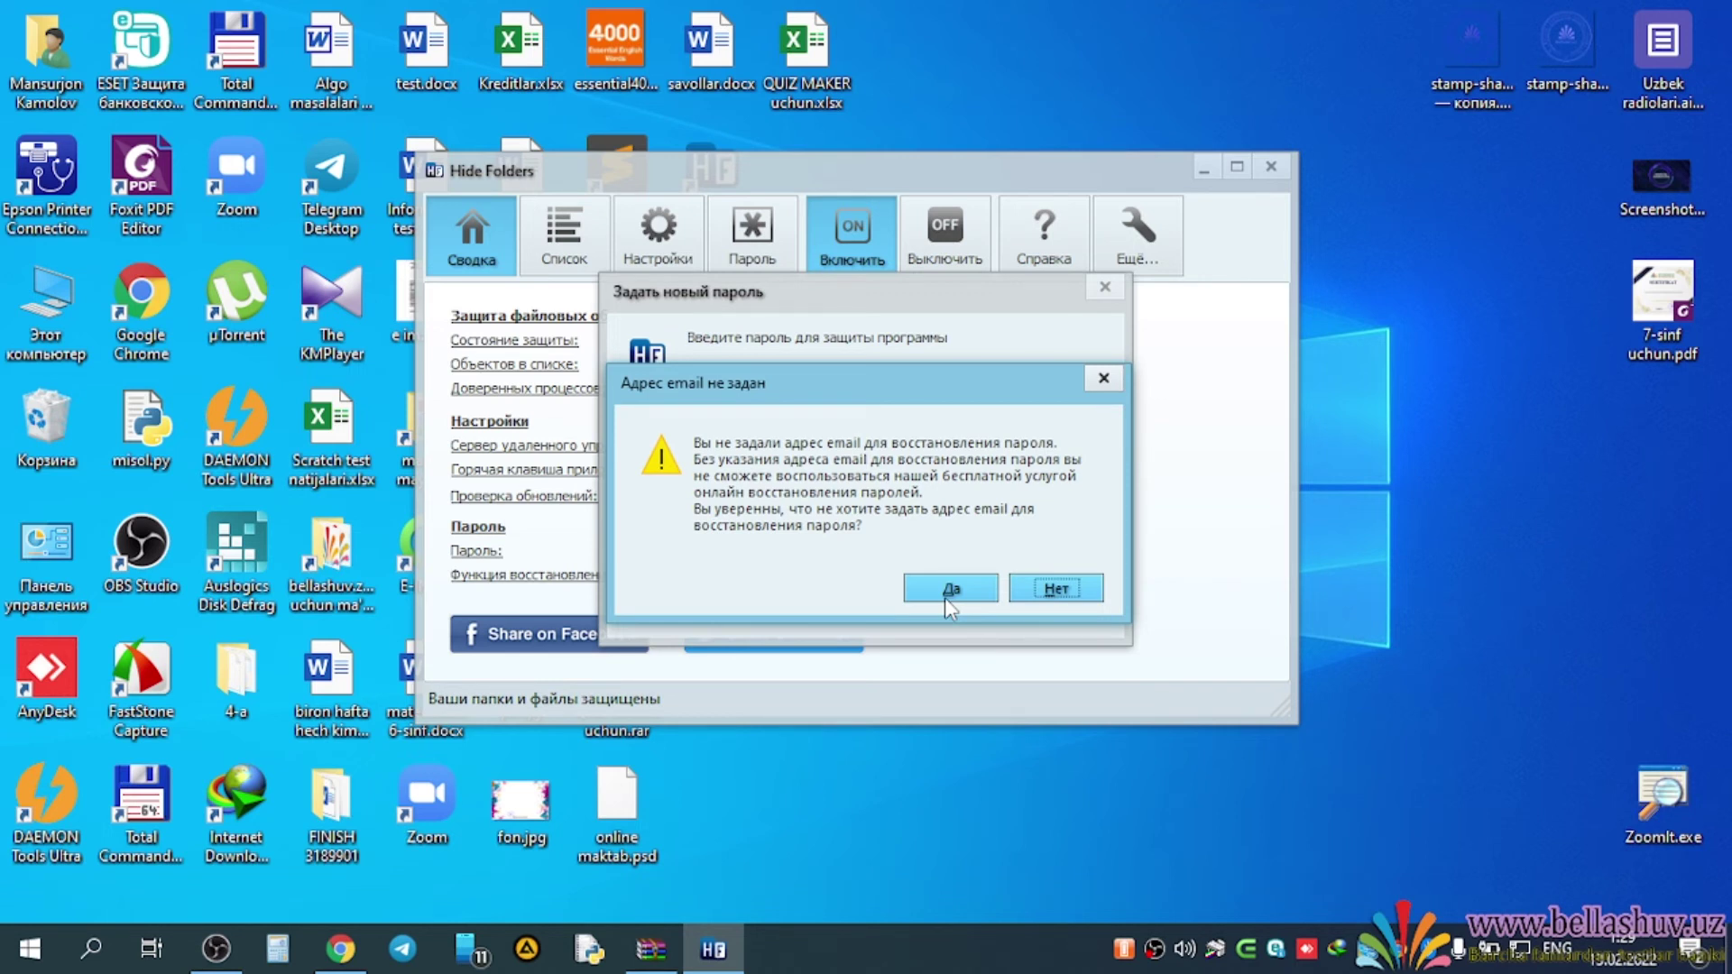
pyautogui.click(953, 594)
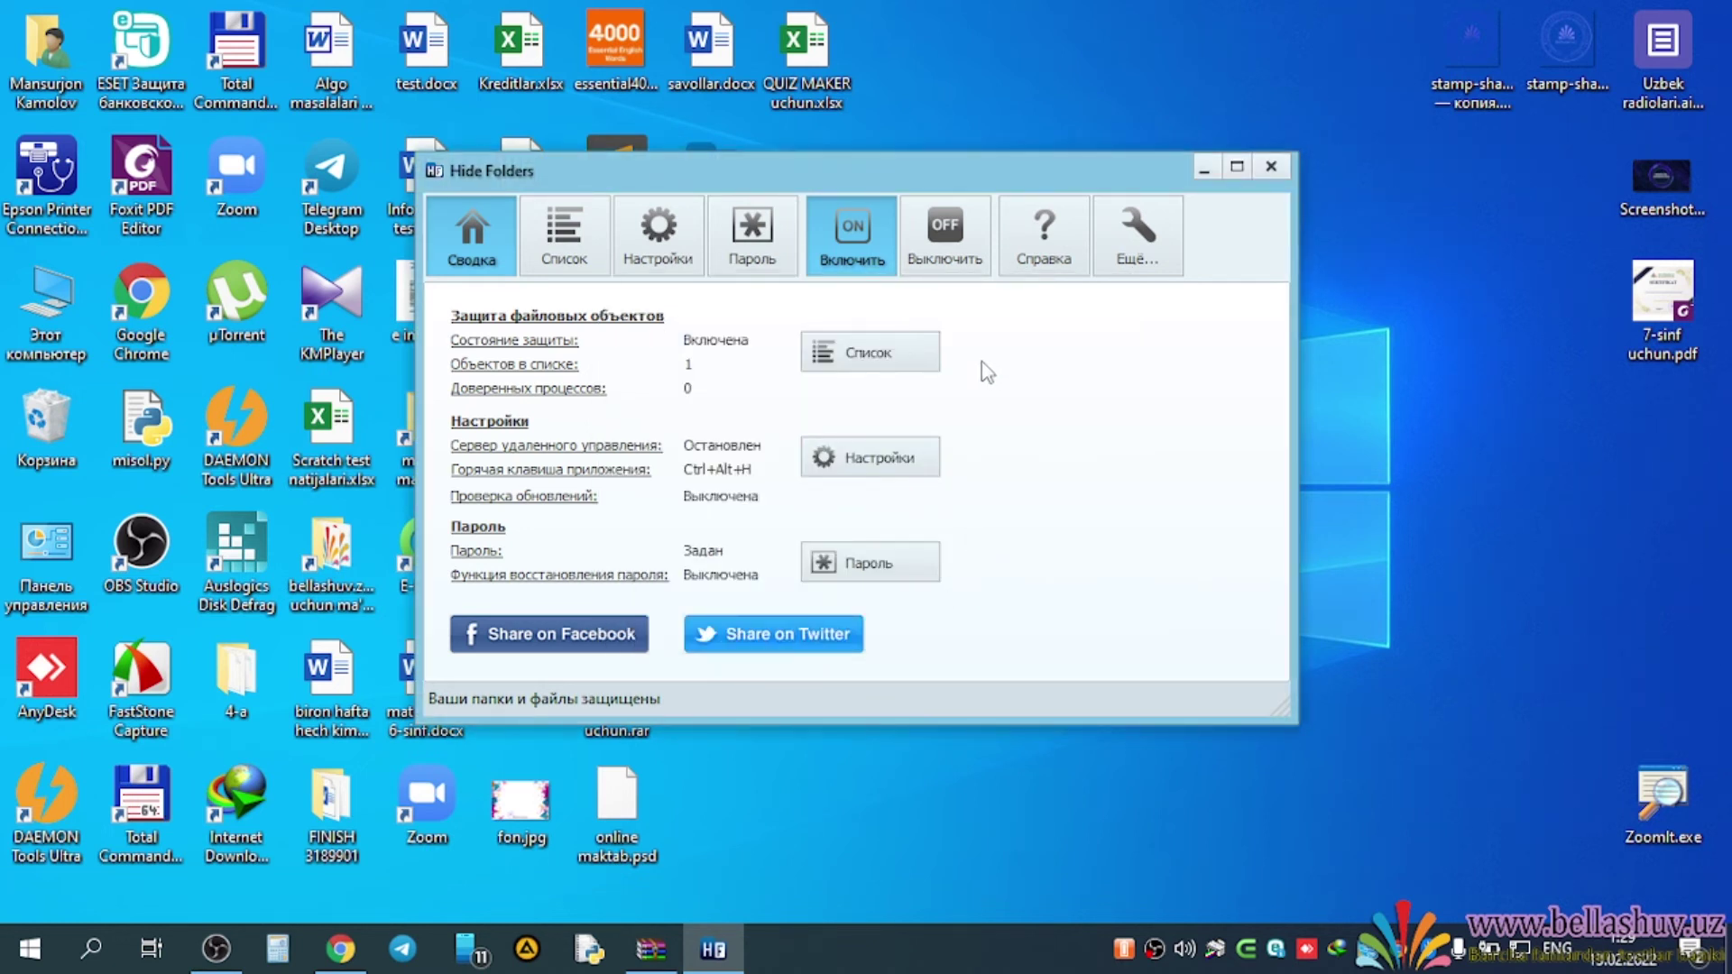
# - Close Hide Folders and try to open "Parollangan papka" on the desktop to test the block
pyautogui.click(970, 231)
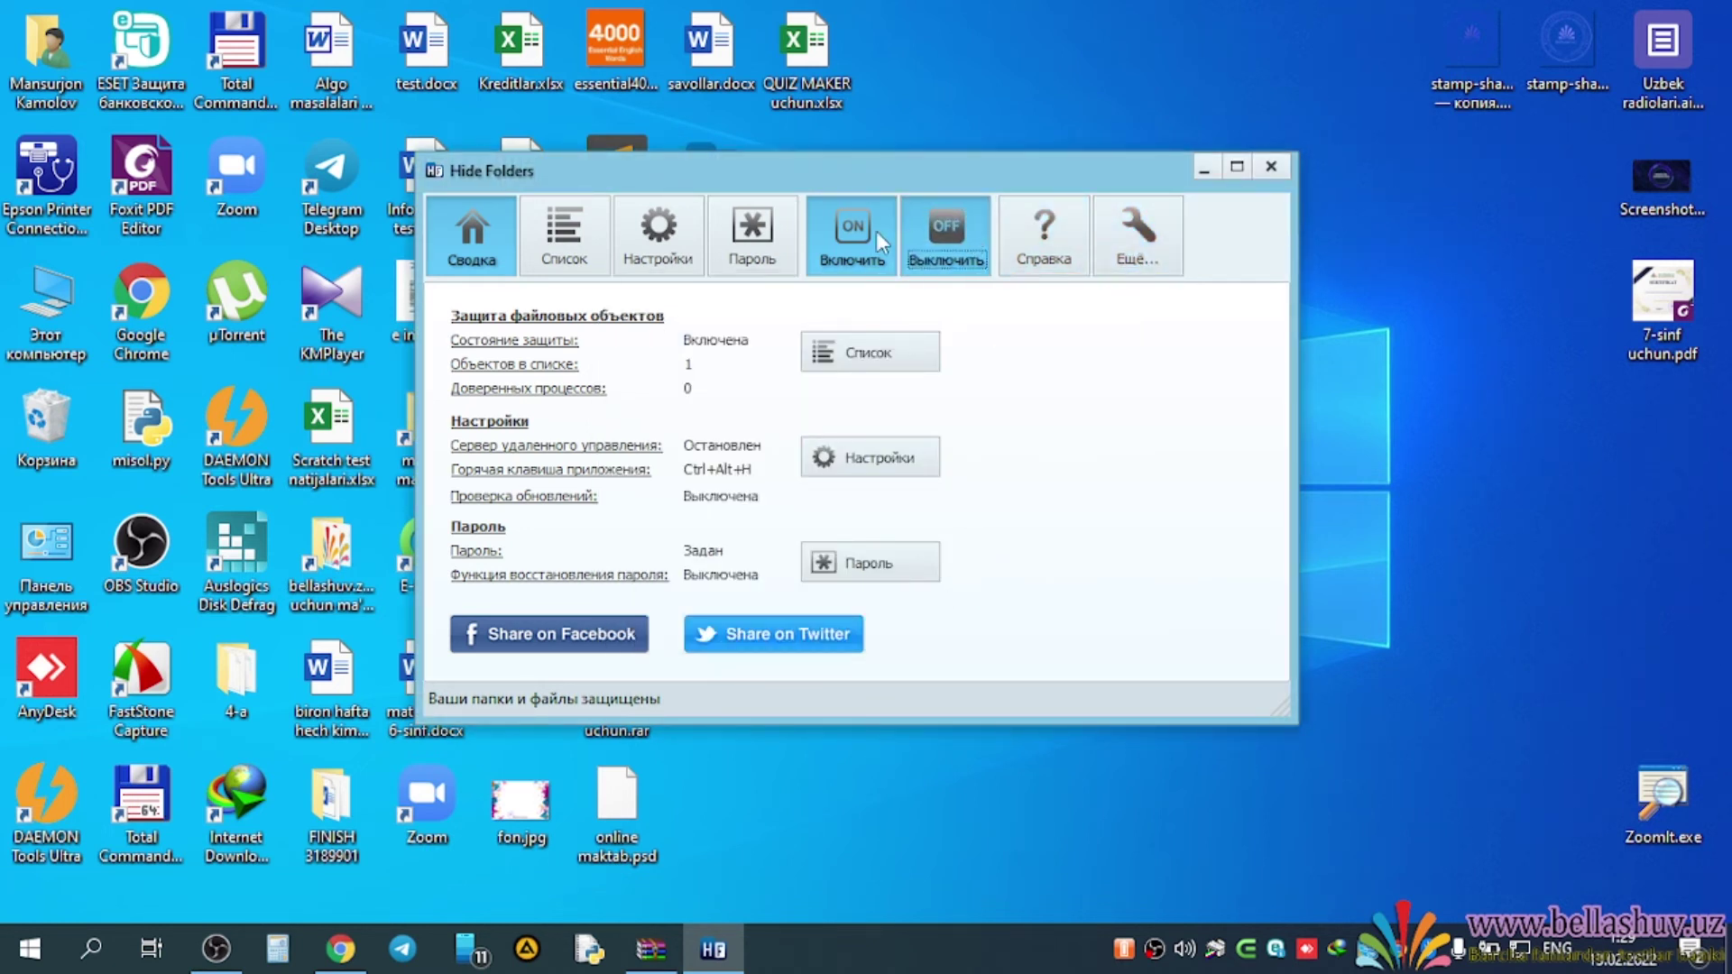
pyautogui.click(1270, 166)
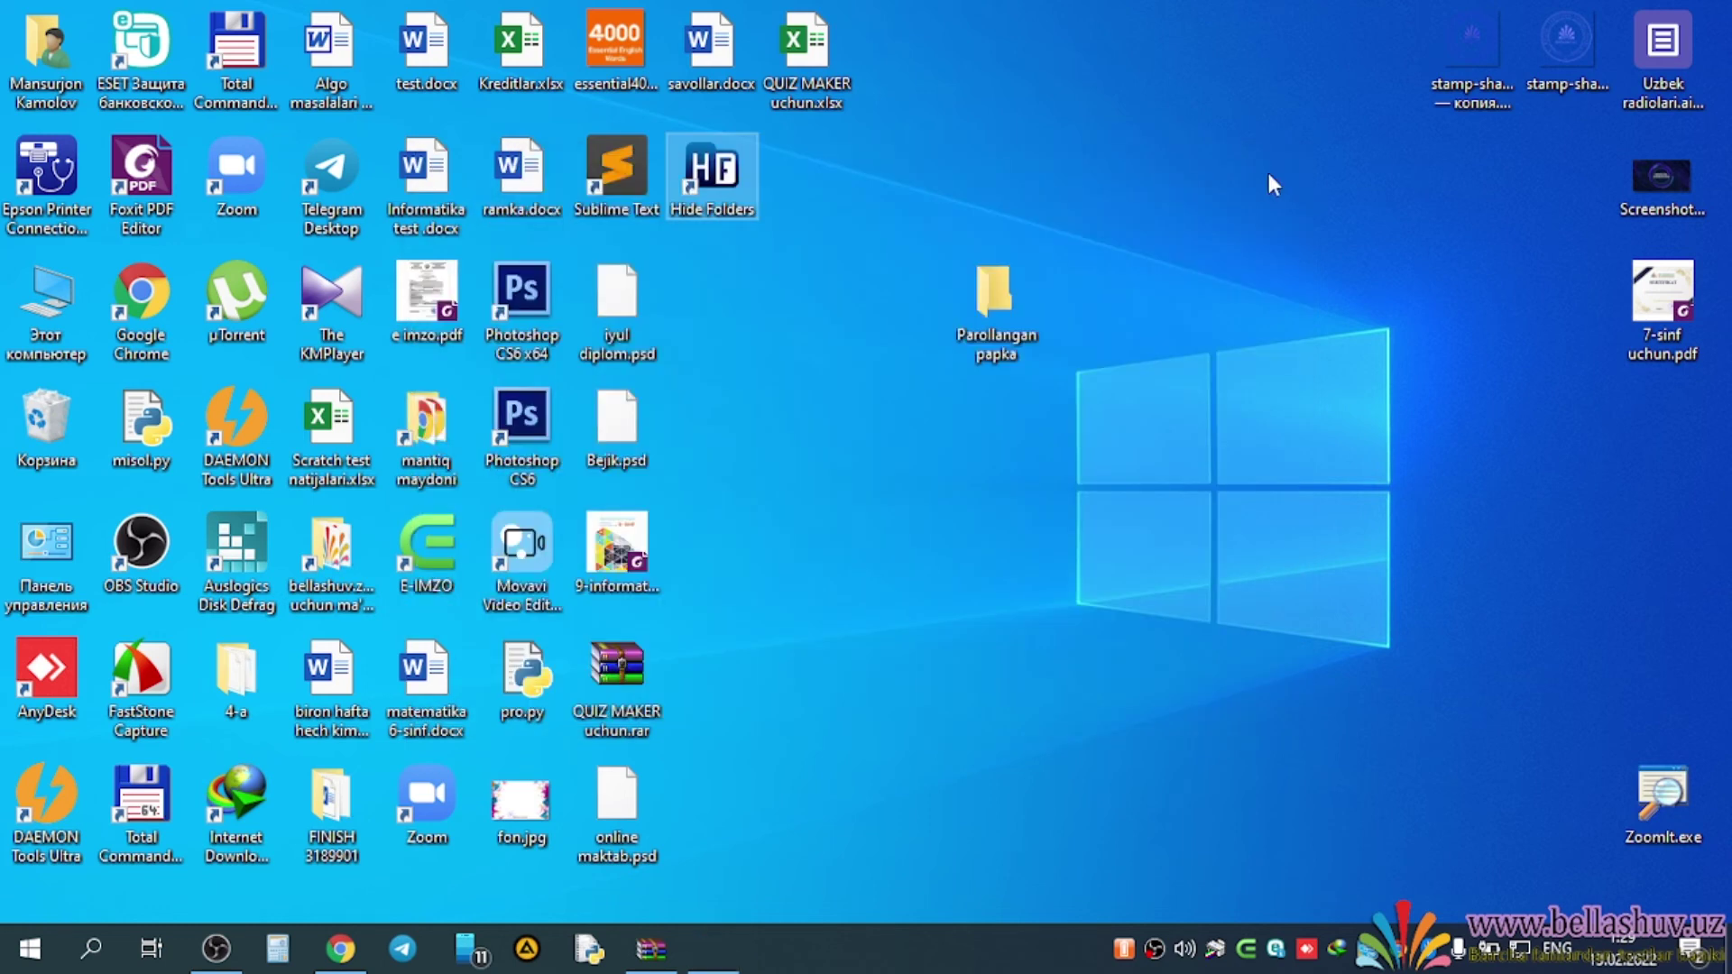
pyautogui.doubleClick(993, 301)
pyautogui.click(1098, 493)
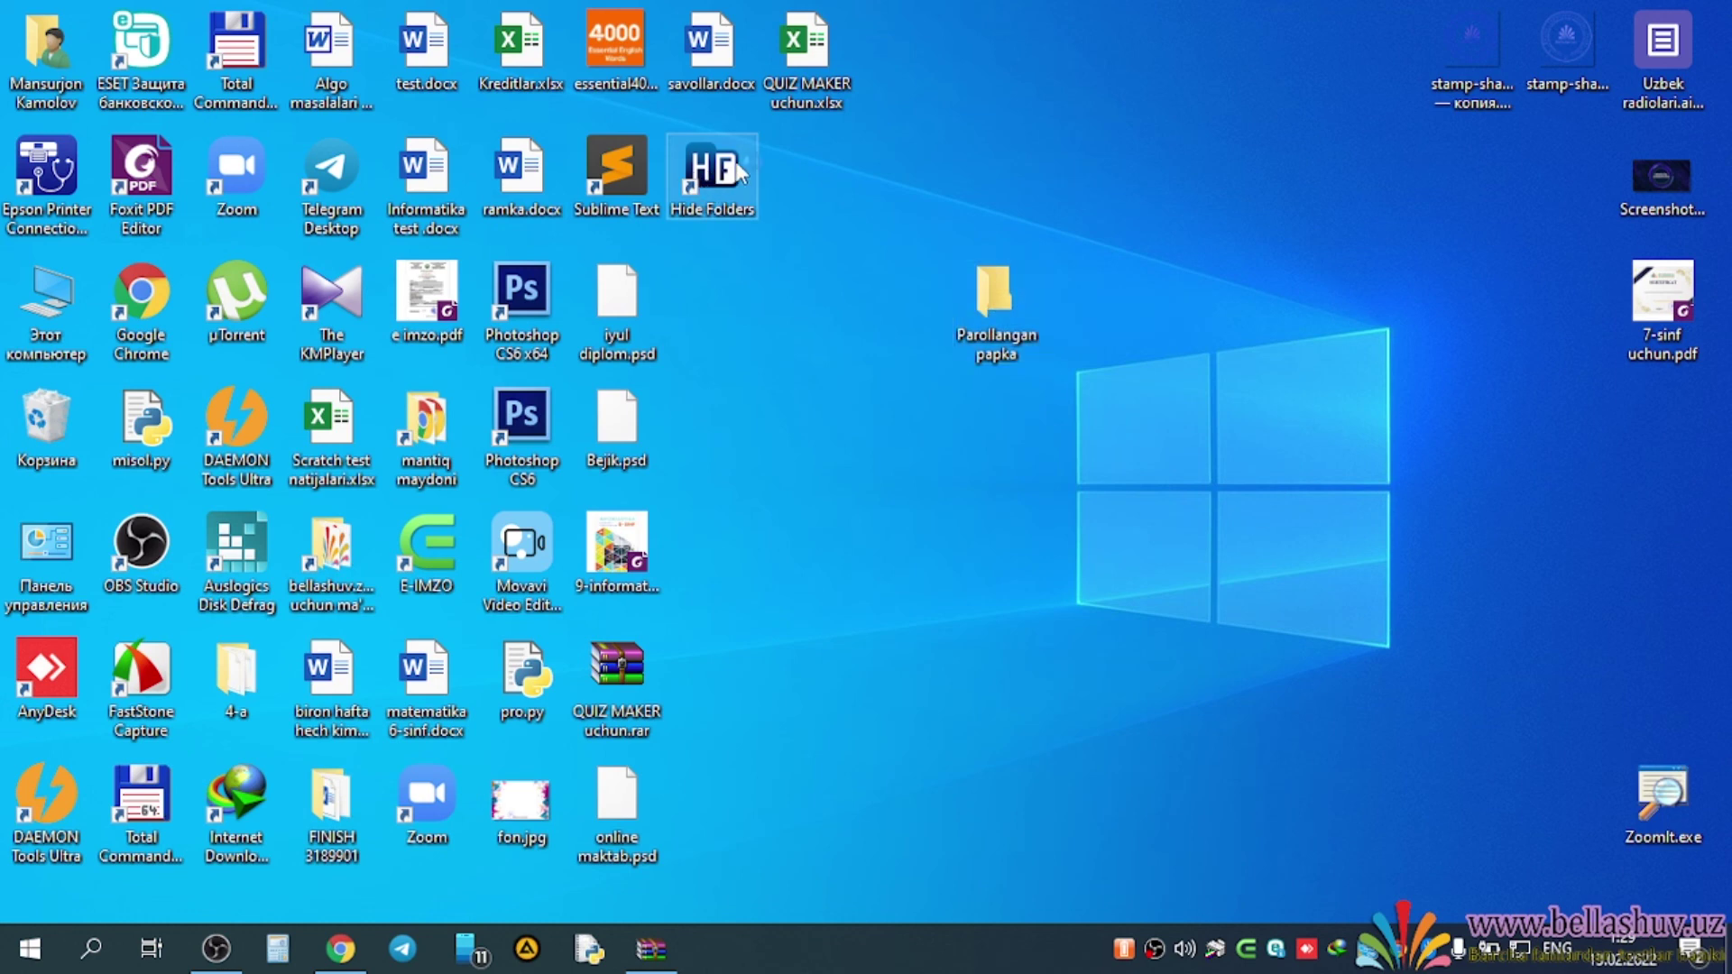
# - Start Hide Folders from its desktop shortcut and unlock it by entering the program password
pyautogui.doubleClick(739, 172)
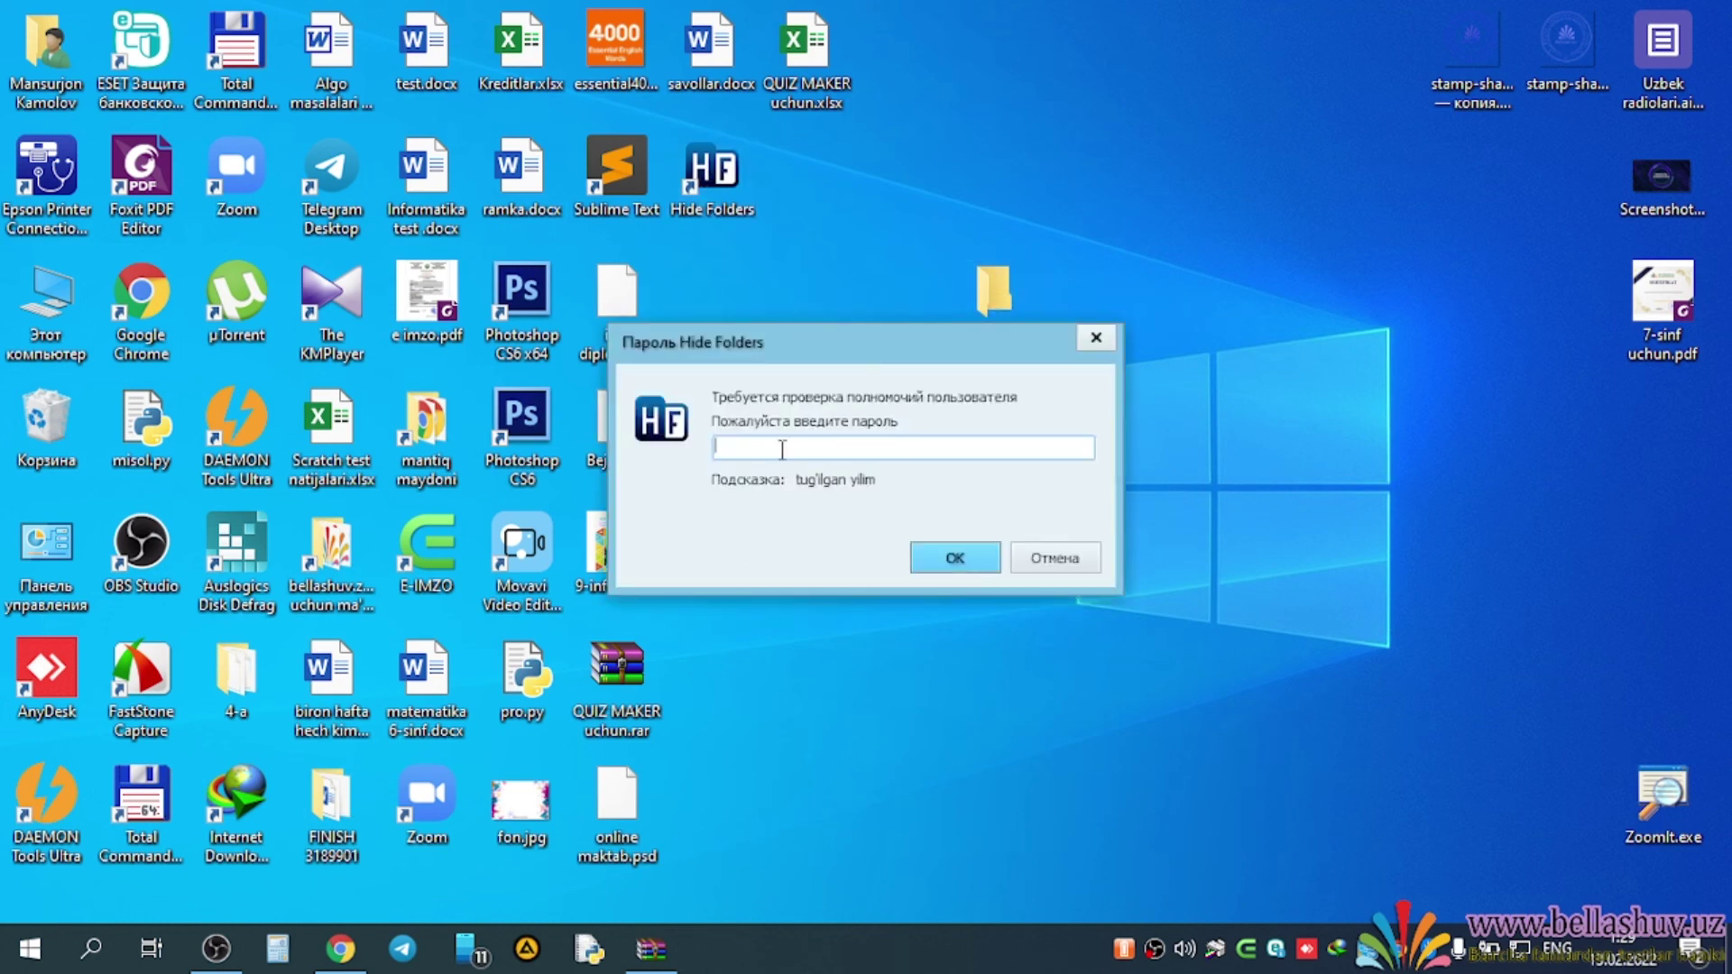
pyautogui.write('************')
pyautogui.press('Return')
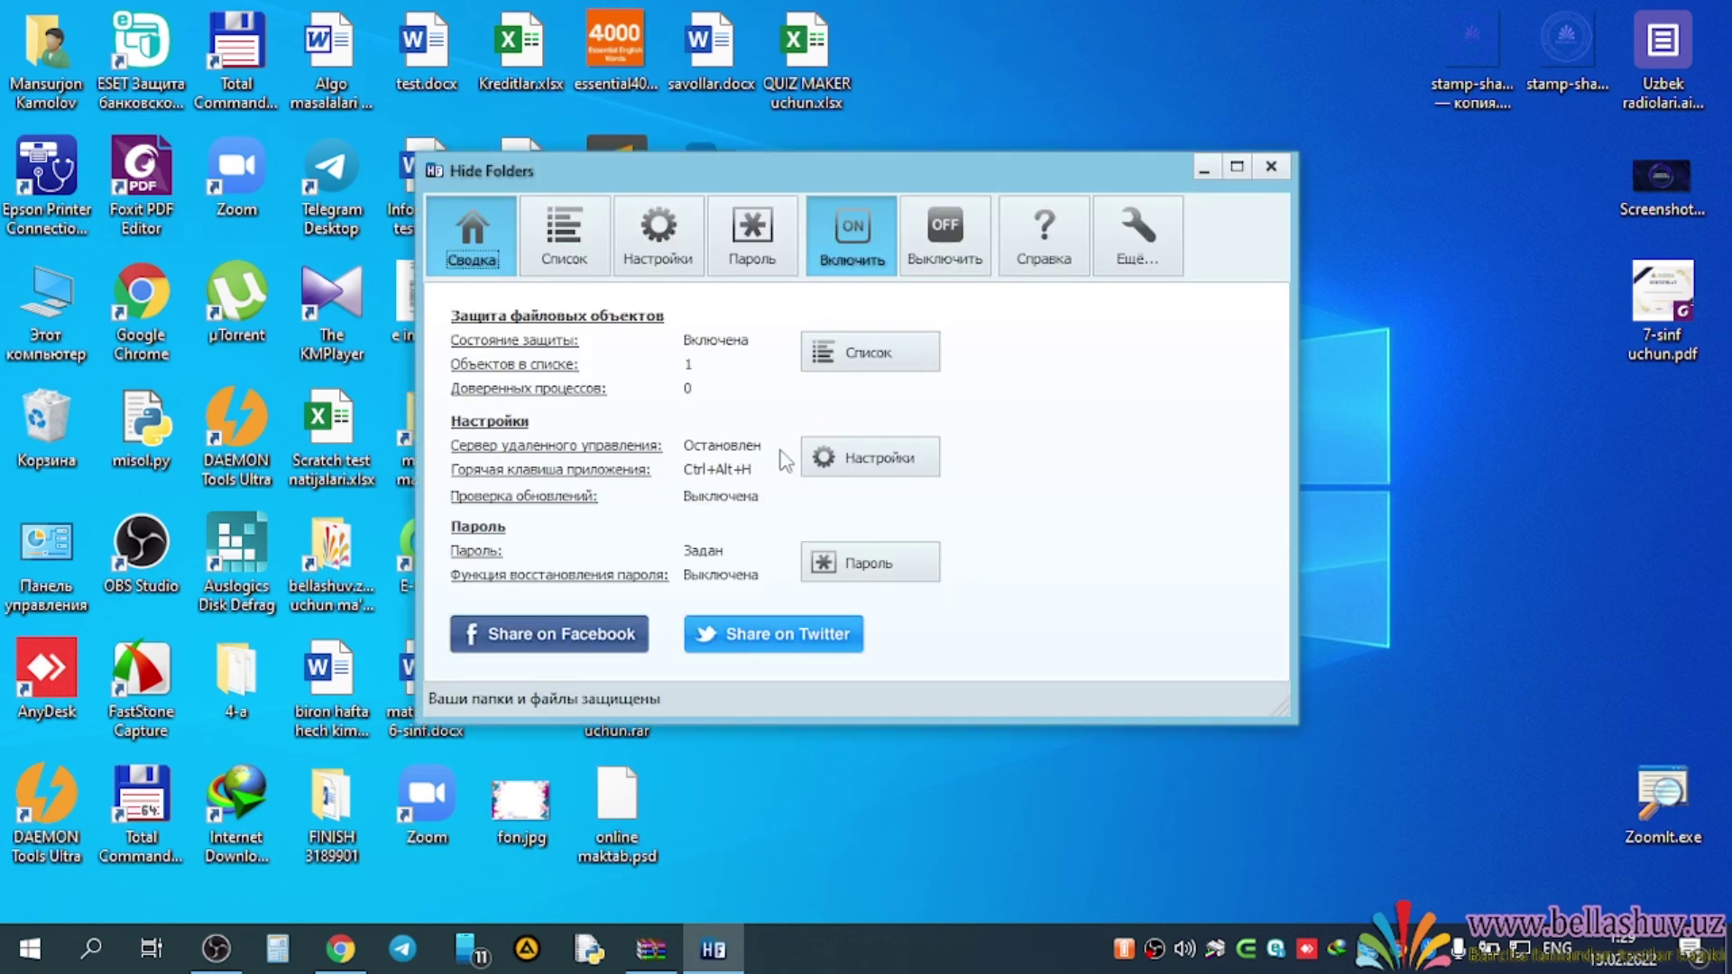
# - Switch protection off, move the Hide Folders window clear of "Parollangan papka", then open the folder and select "online olimpiada uchun.jpg"
pyautogui.click(966, 231)
pyautogui.moveTo(946, 179); pyautogui.dragTo(564, 156)
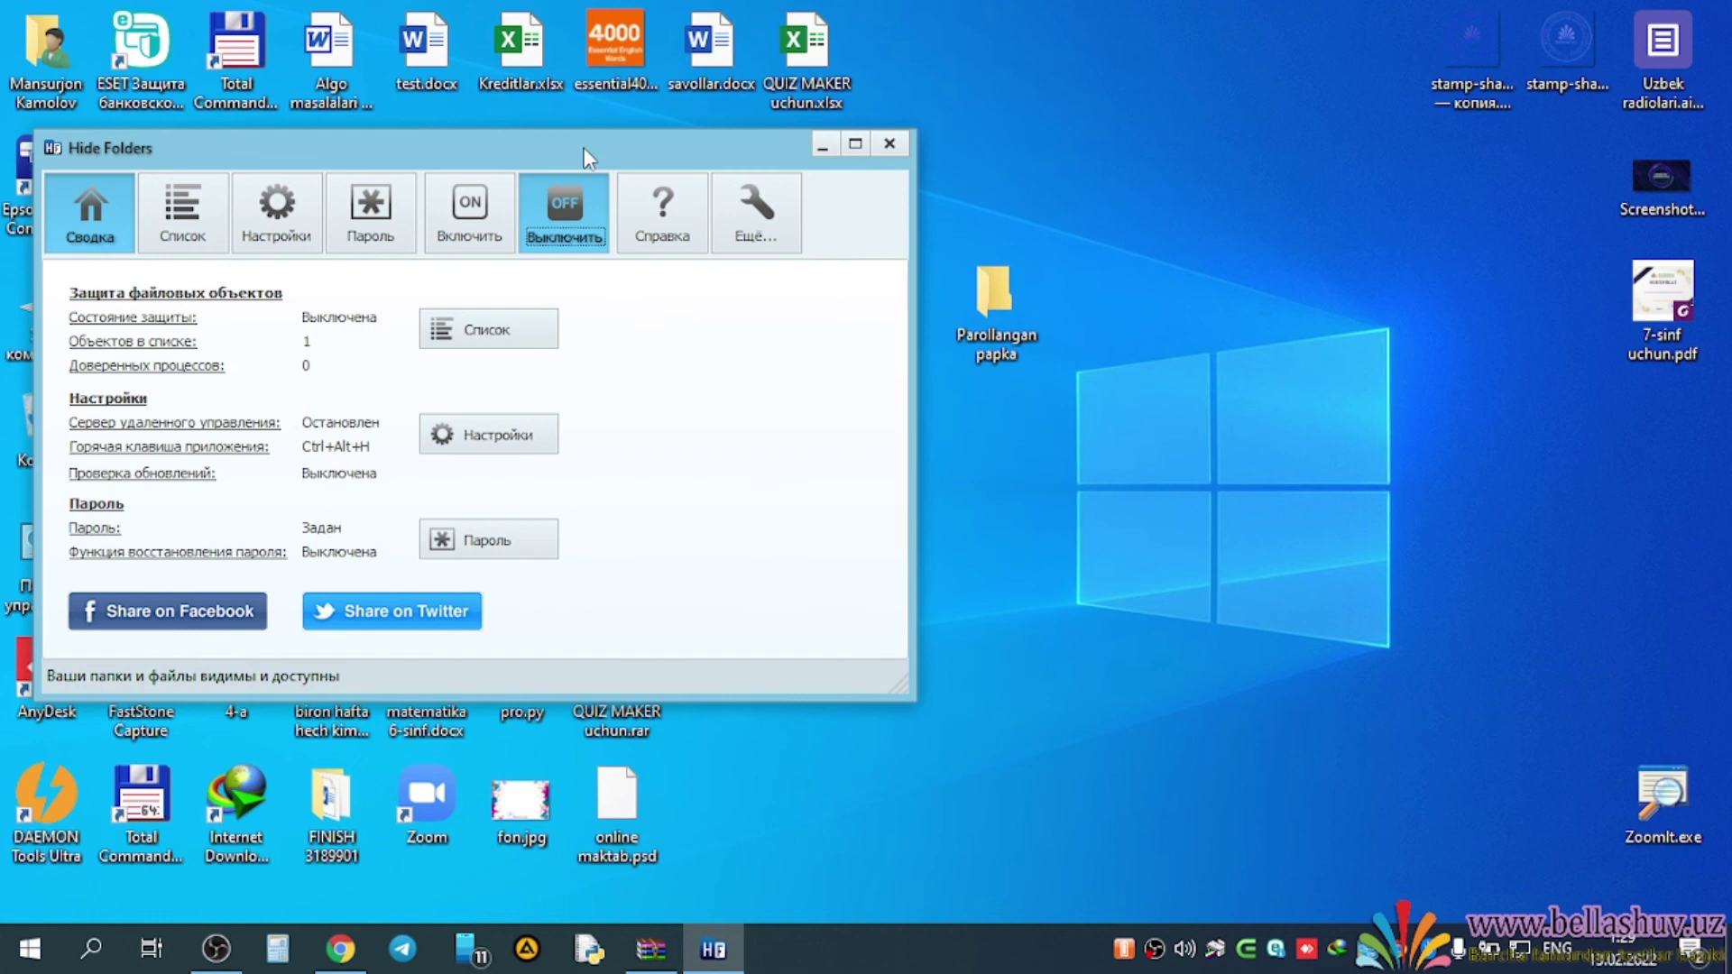
pyautogui.doubleClick(989, 307)
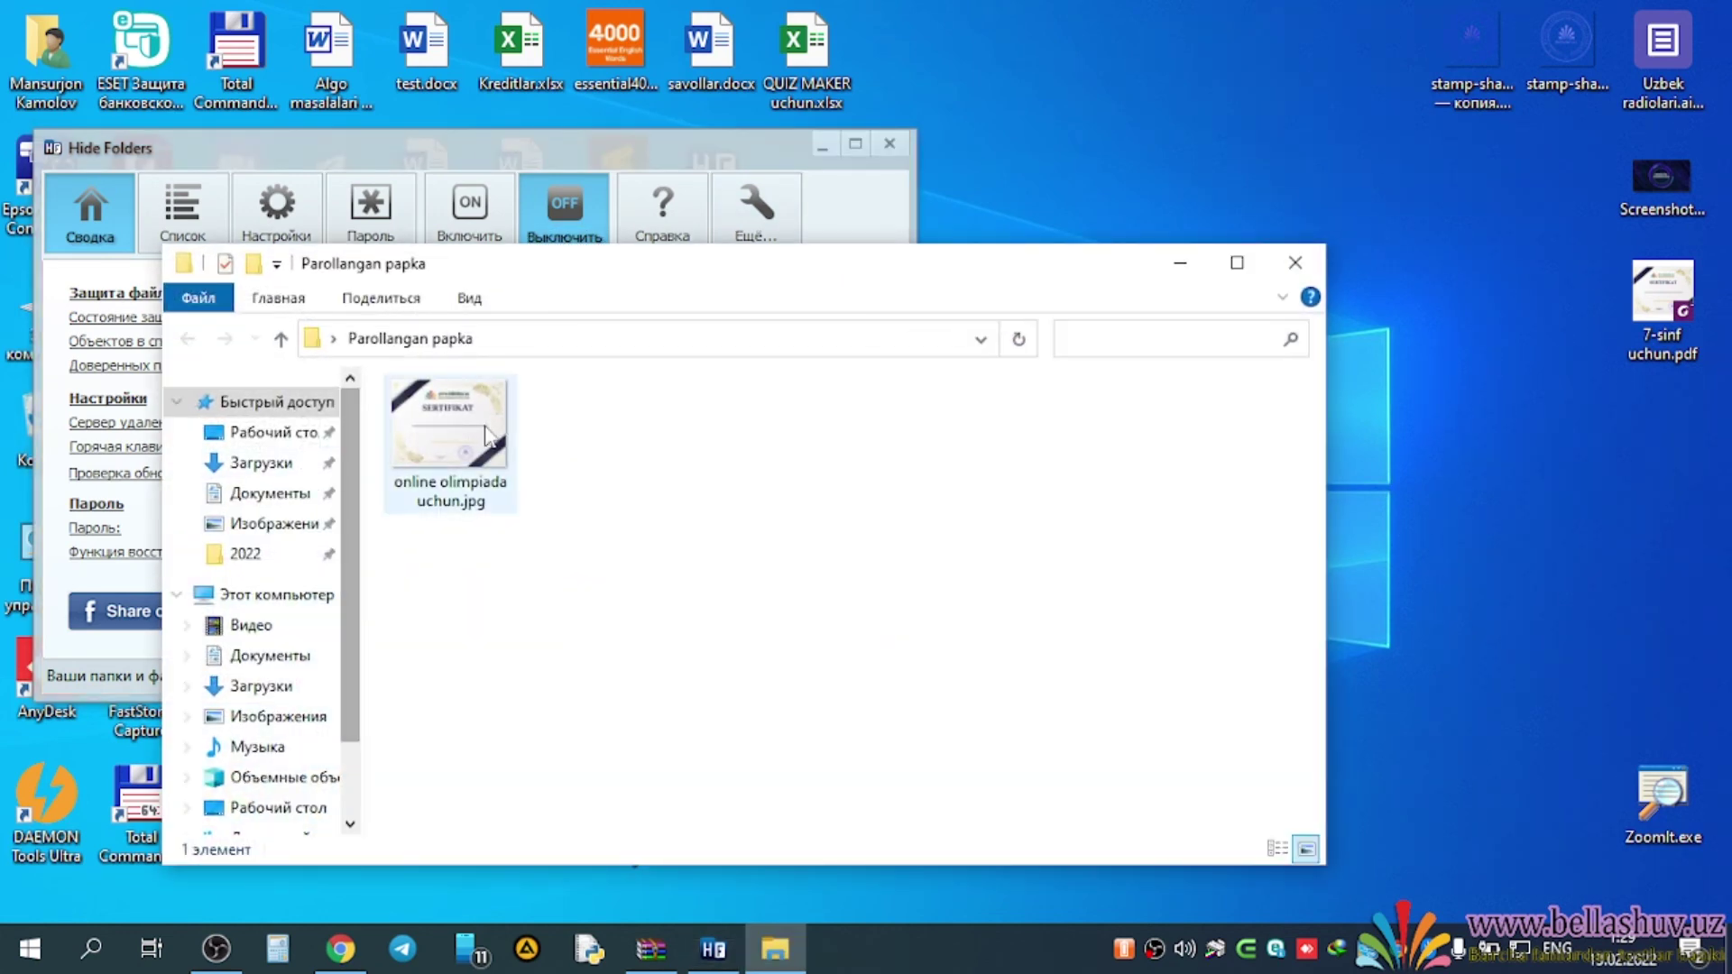
pyautogui.click(487, 436)
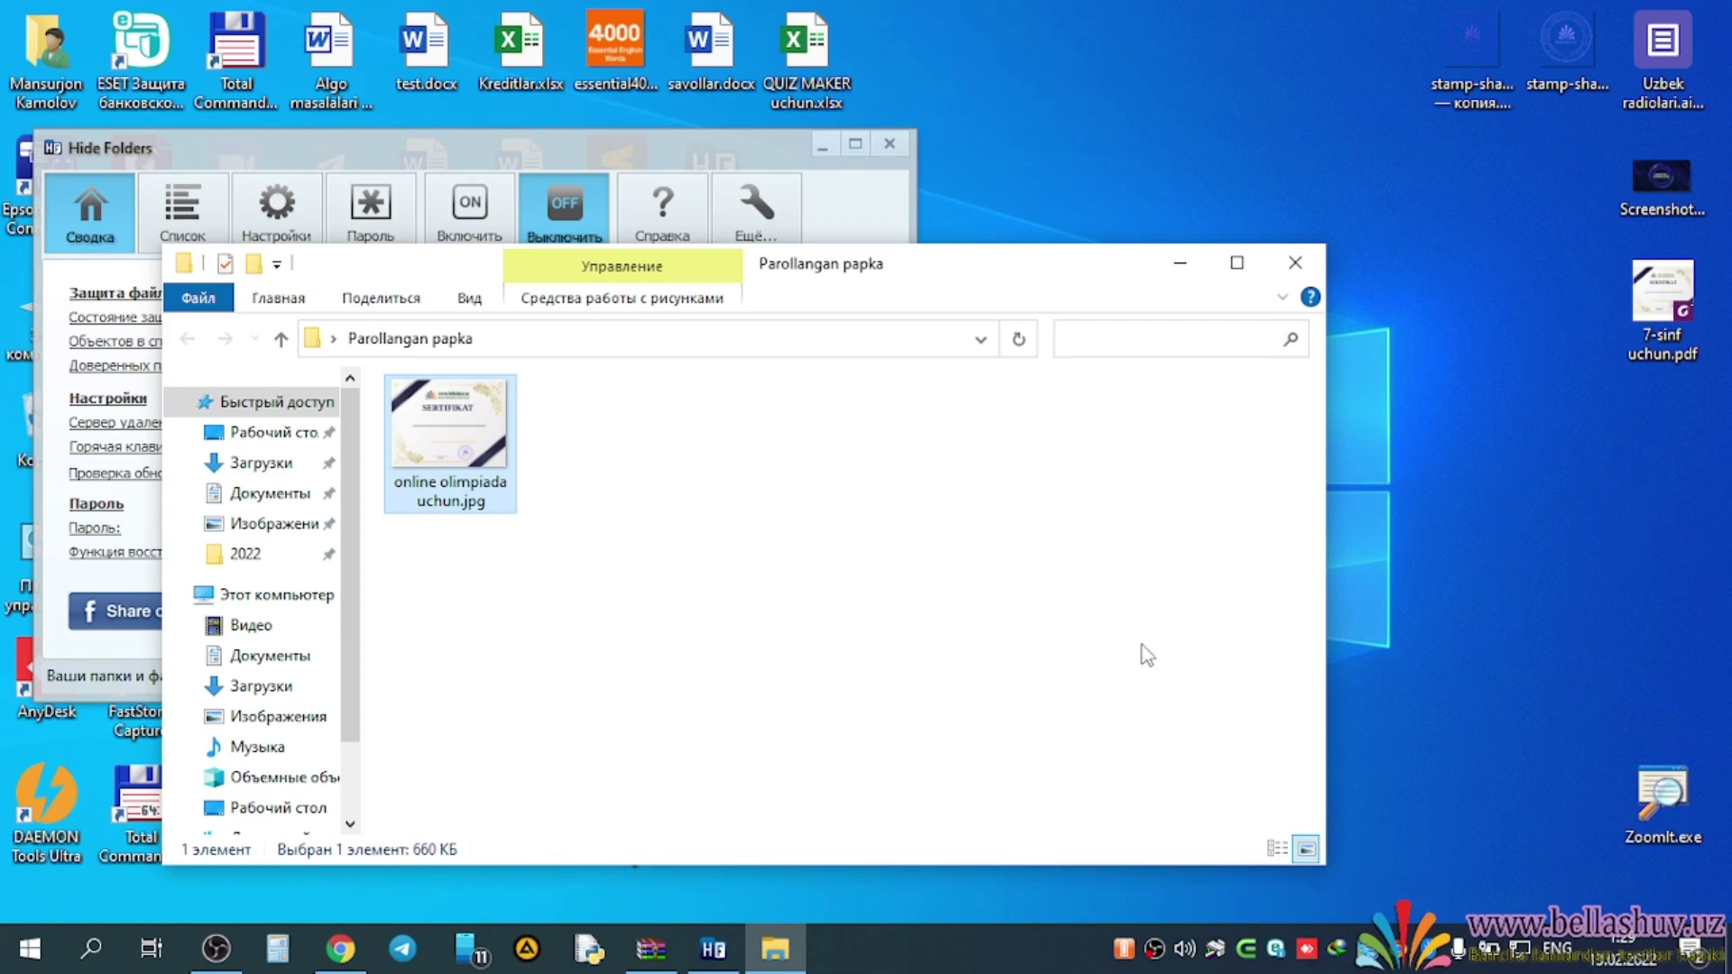